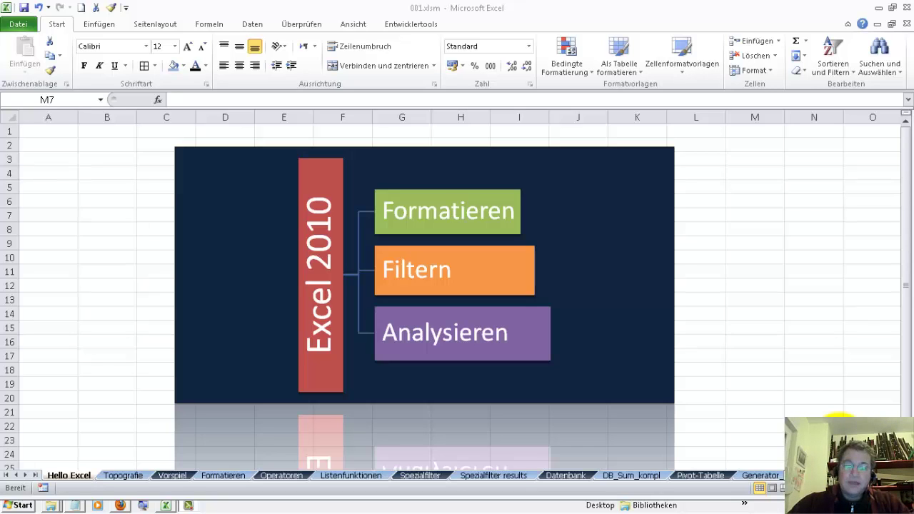
Switch to the Formatieren sheet and select the sales list down to its last row
click(236, 477)
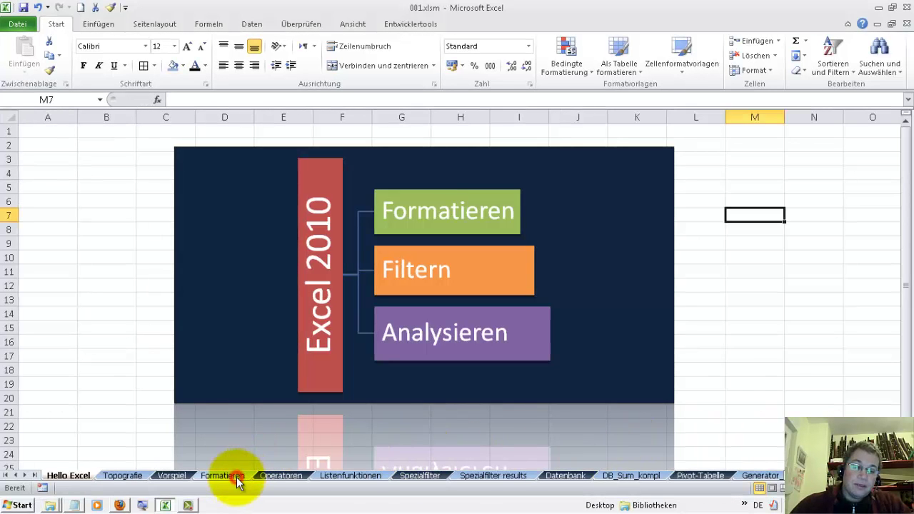
click(236, 477)
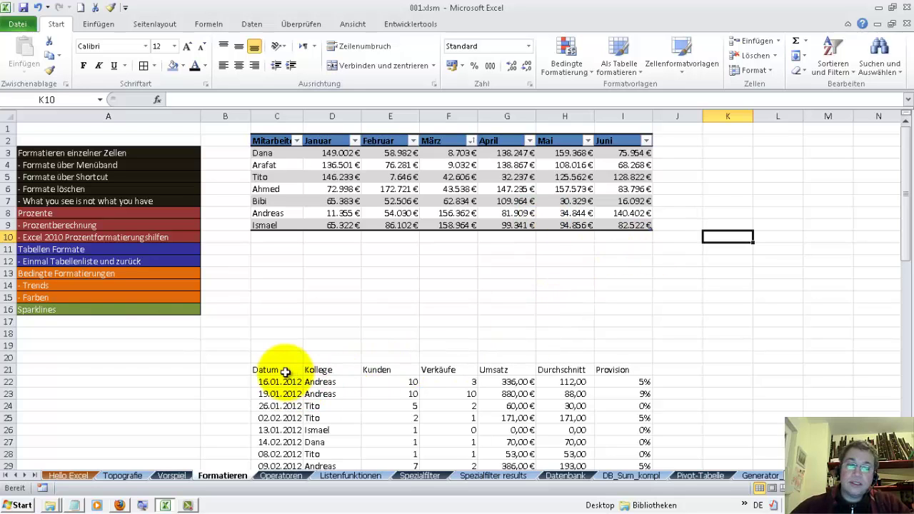
mouse_move(285, 372)
mouse_down()
mouse_move(626, 378)
mouse_move(638, 402)
mouse_up()
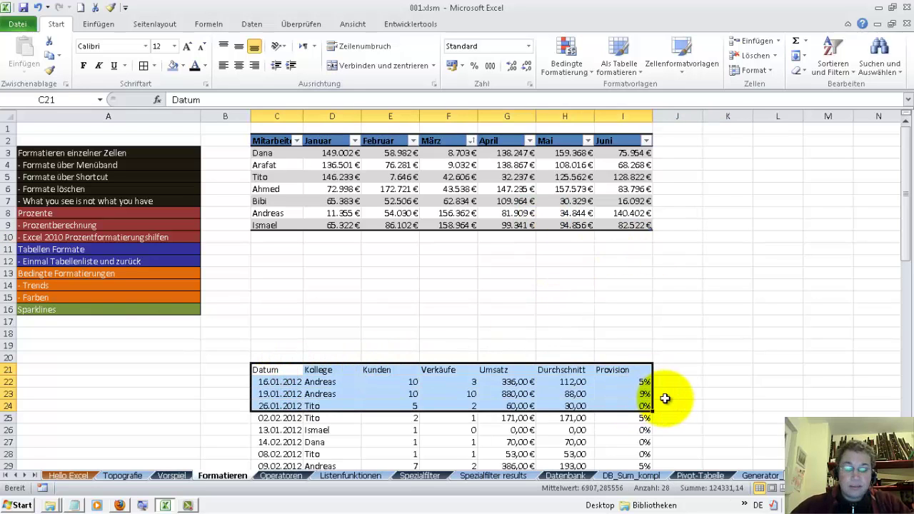
key(ctrl+shift+Down)
drag(905, 389, 905, 223)
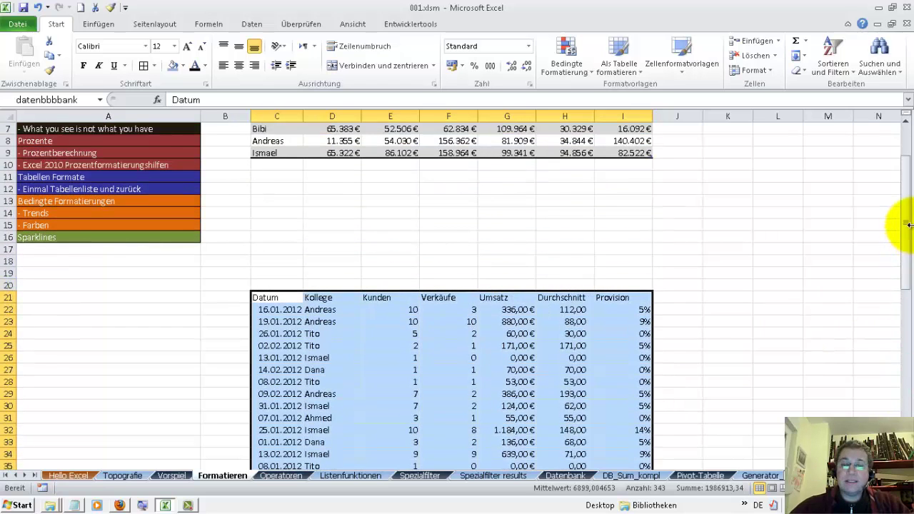
Check the Durchschnitt formula in H22 and put the active cell inside the sales list
click(574, 309)
ctrl+scroll(488, 317, up, 2)
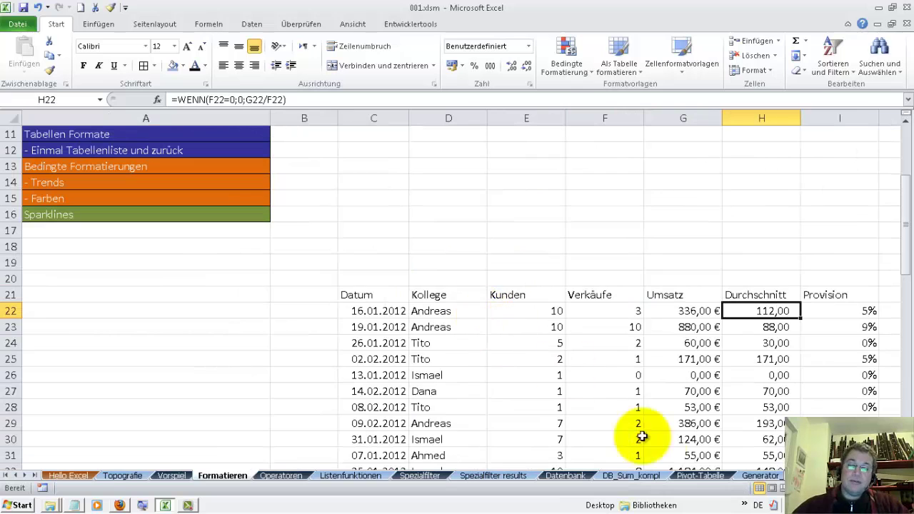
scroll(457, 299, right, 1)
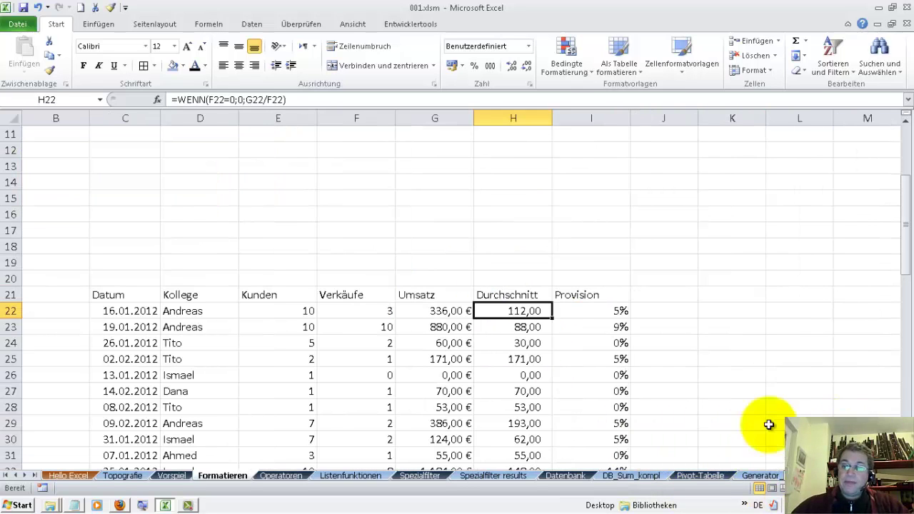
click(322, 374)
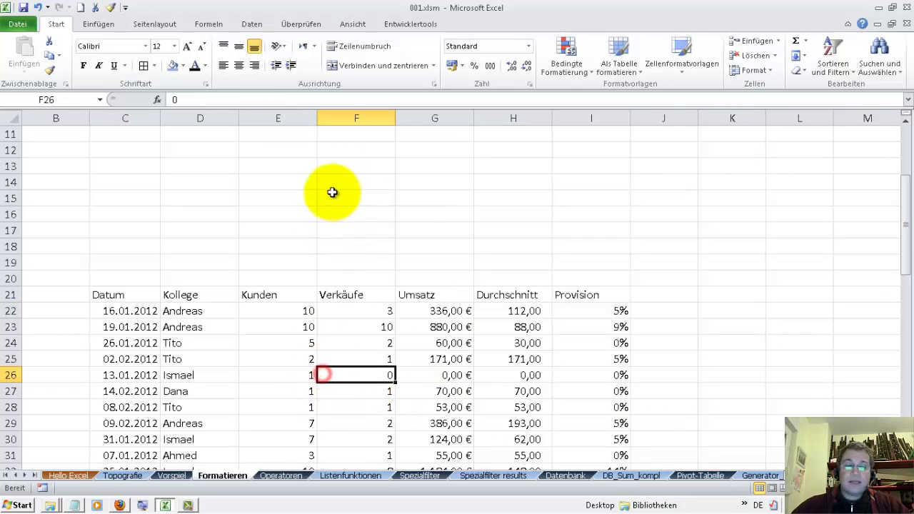
Format the sales list as a table with a blue medium (Mittel) style
click(628, 63)
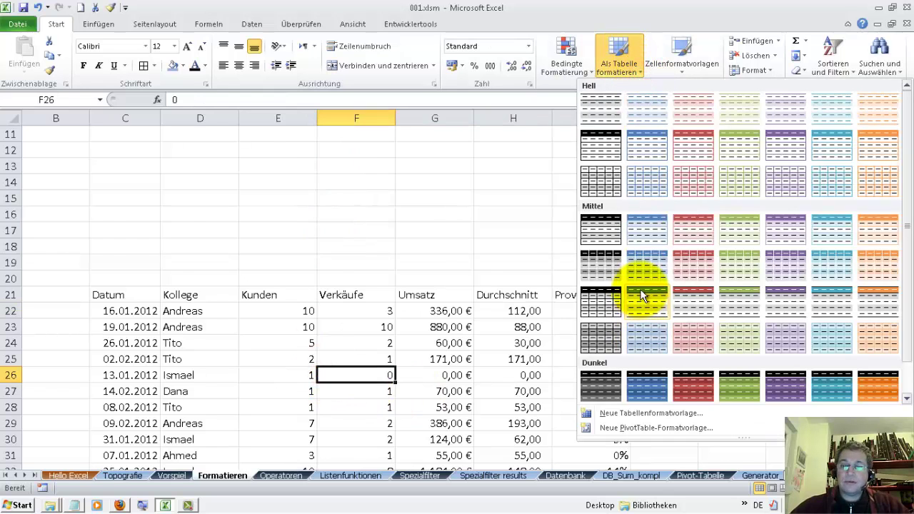
click(640, 295)
click(534, 229)
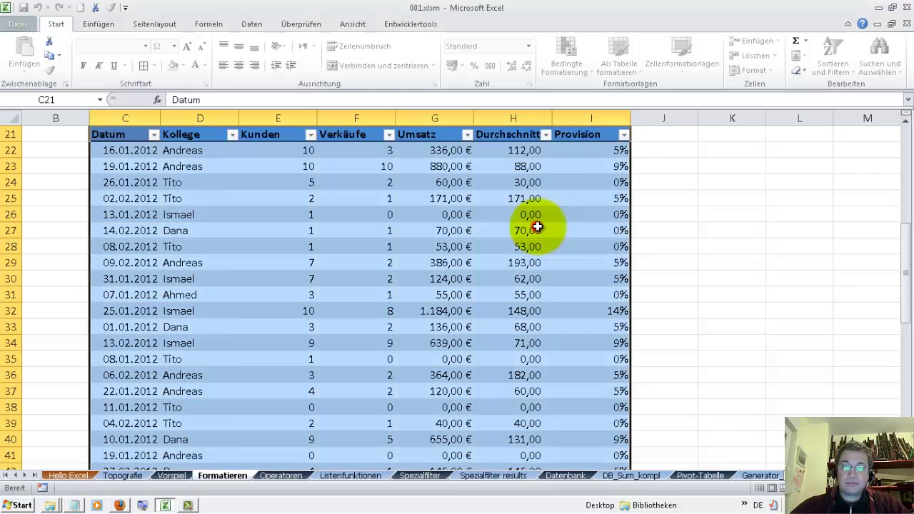
click(740, 251)
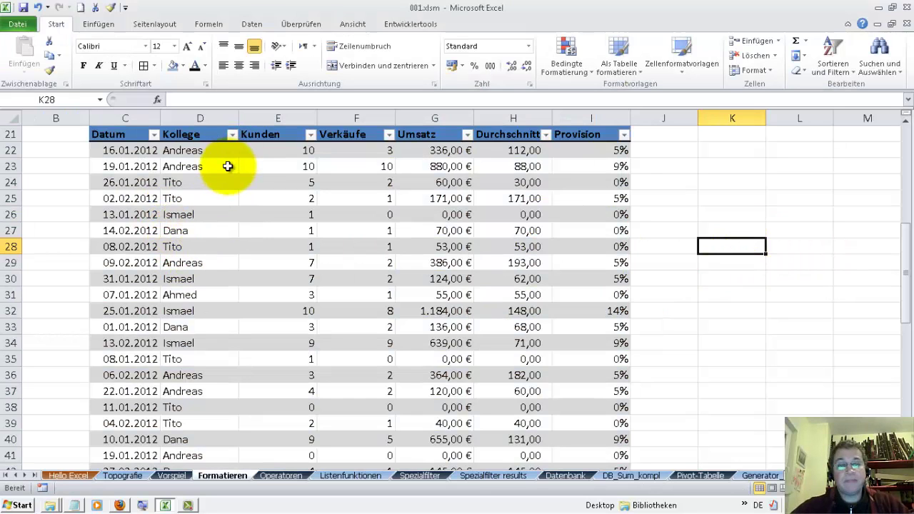
Inspect the first table row from Datum in C22 to the Durchschnitt formula in H22
click(123, 150)
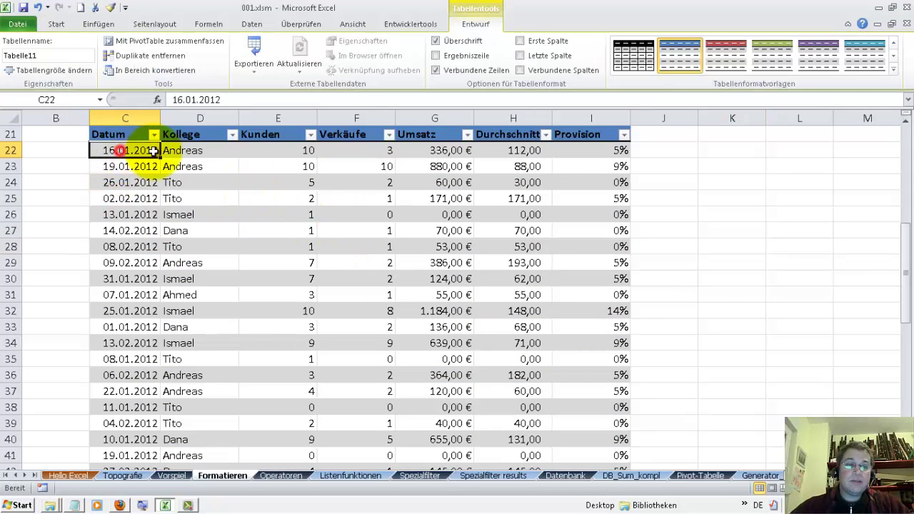
click(182, 151)
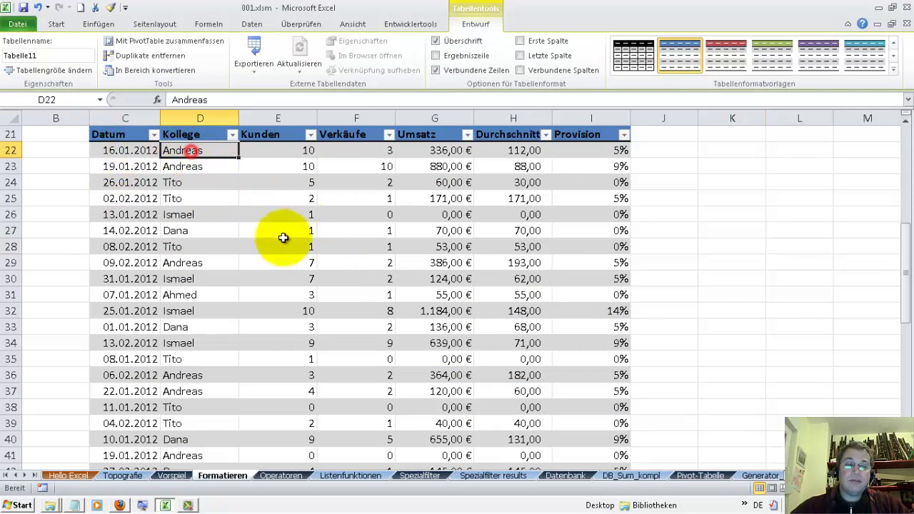
click(270, 151)
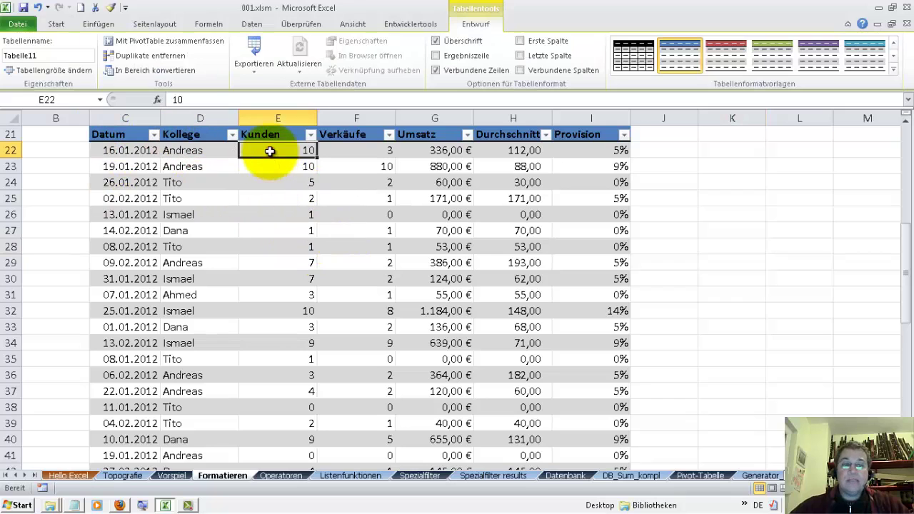
click(347, 151)
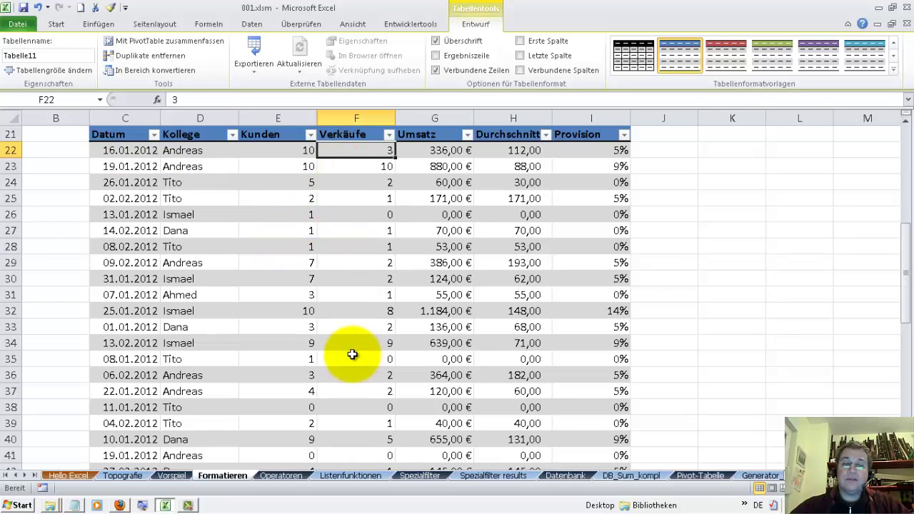
click(425, 151)
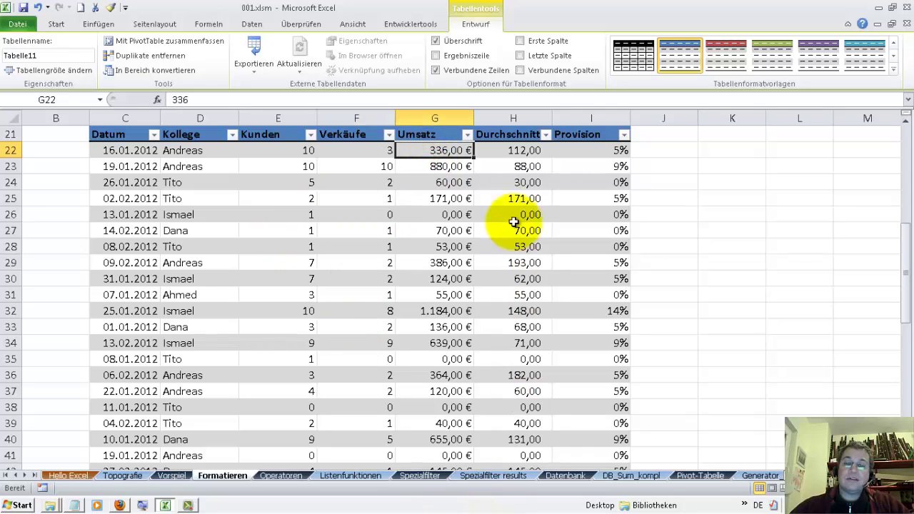
click(501, 152)
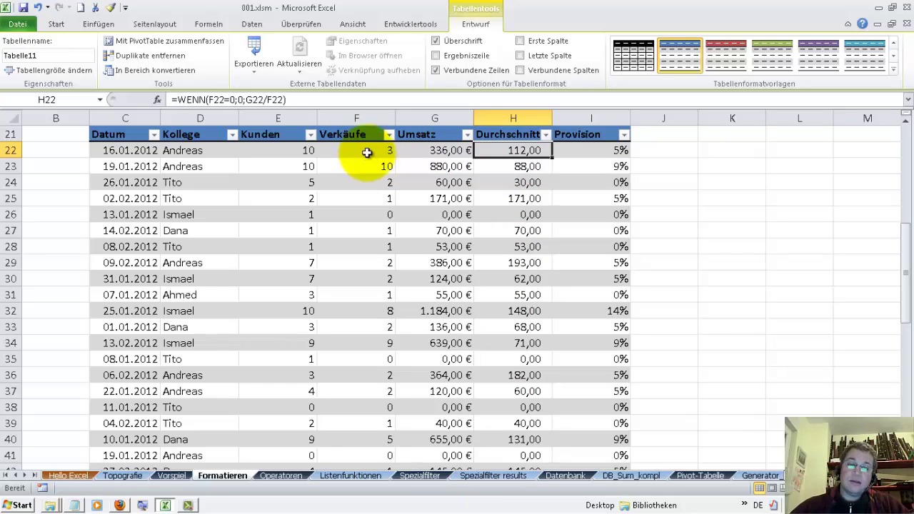
Check the Provision formulas in cells I22 through I29
click(590, 155)
click(597, 167)
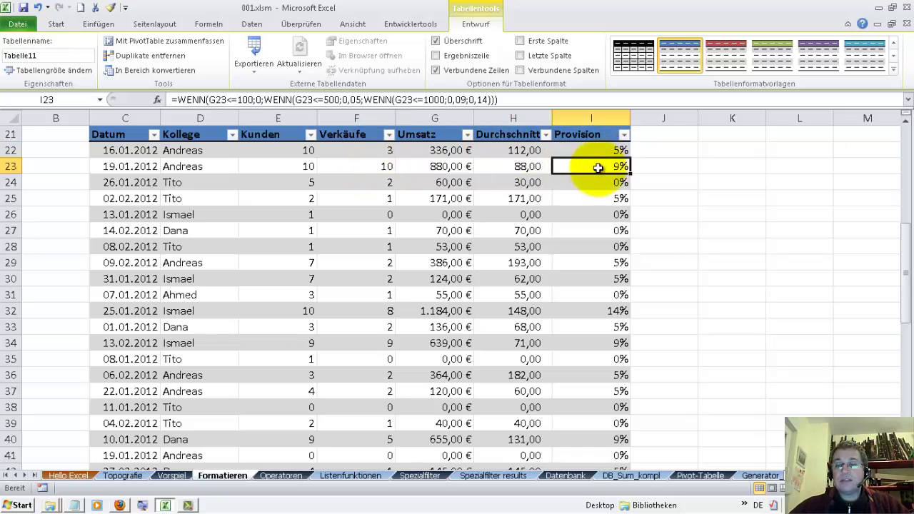
click(593, 183)
click(595, 198)
click(597, 215)
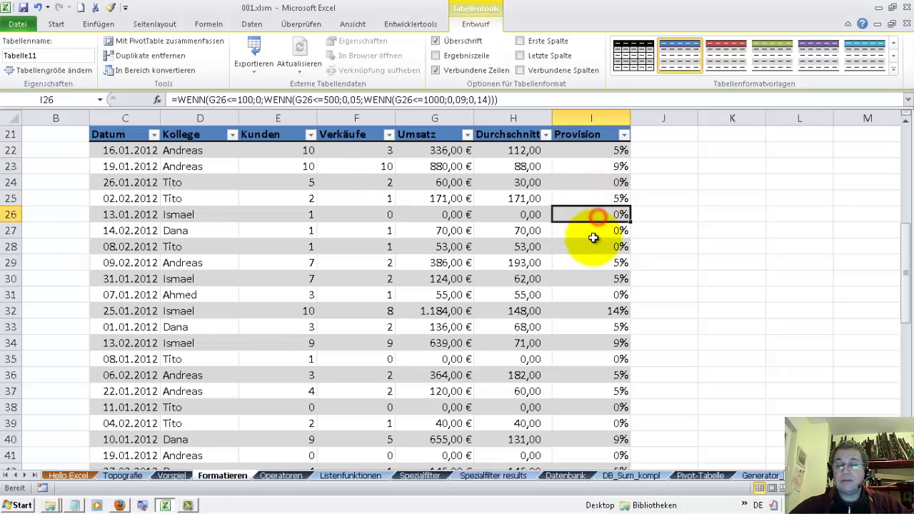
click(593, 233)
click(593, 246)
click(592, 263)
click(679, 226)
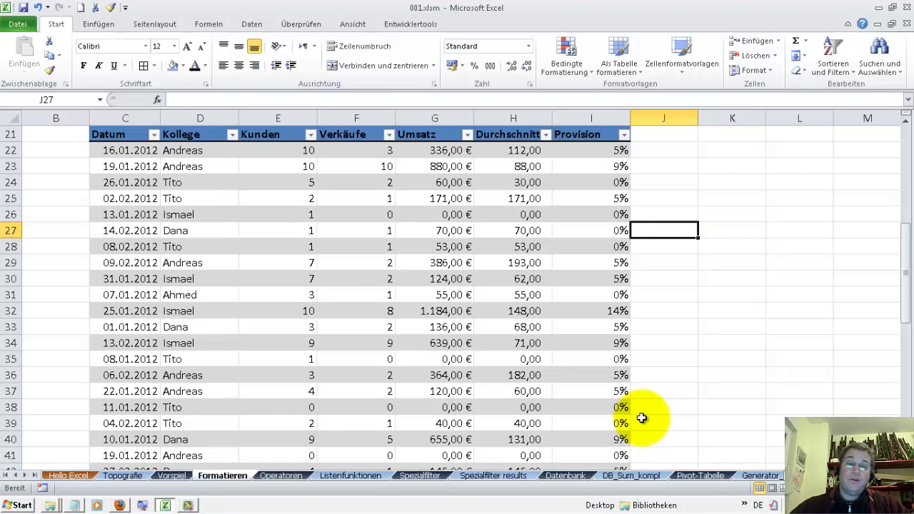
Review G22 and F22, then begin a new formula with = in H22
drag(906, 264, 910, 242)
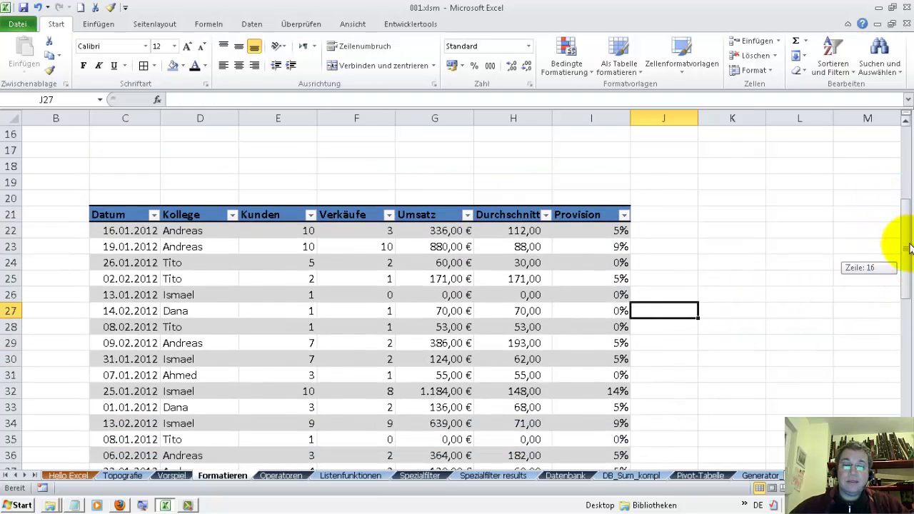
click(532, 232)
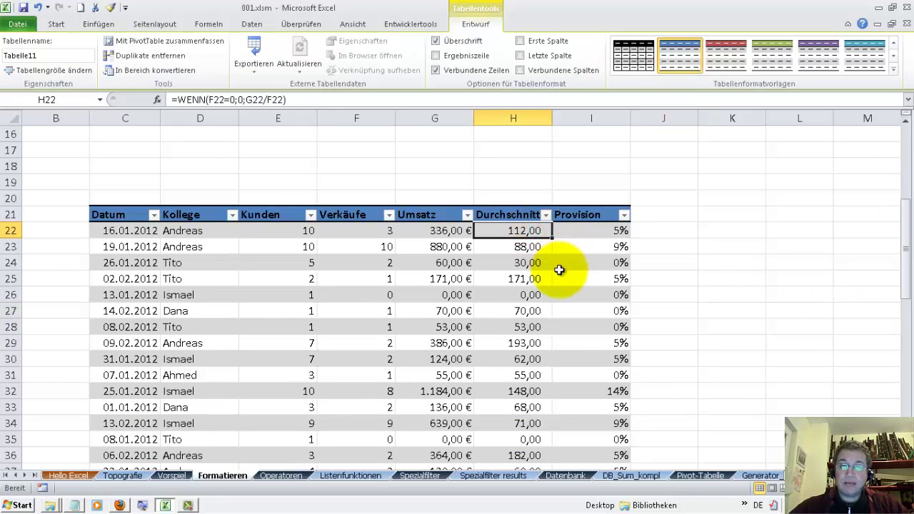
click(450, 232)
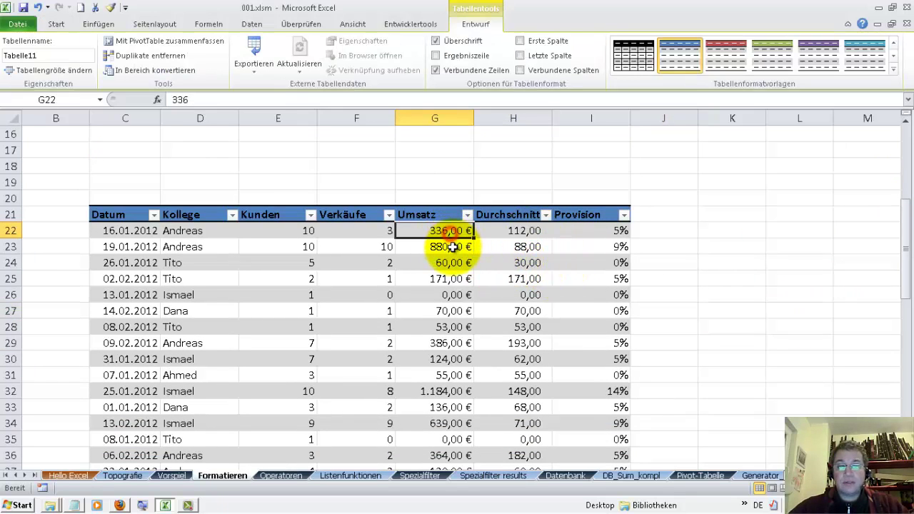
click(372, 236)
click(533, 231)
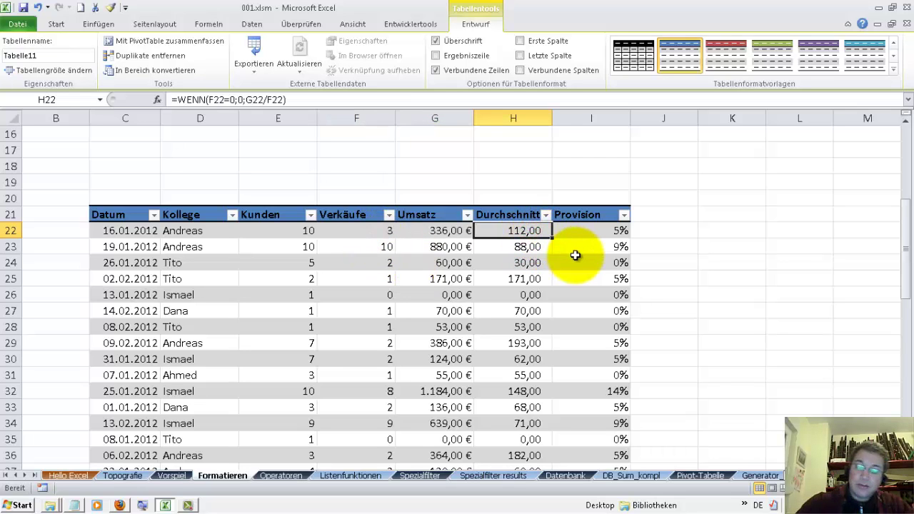
text(=)
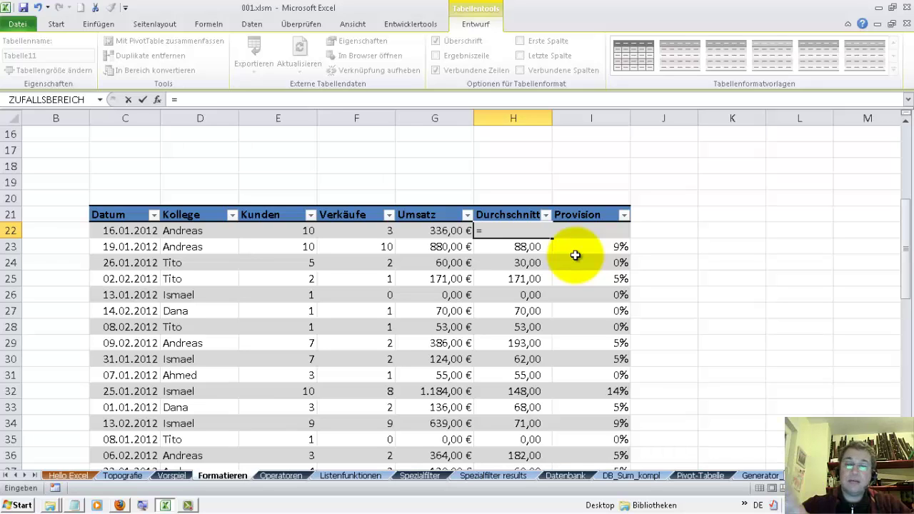
click(444, 233)
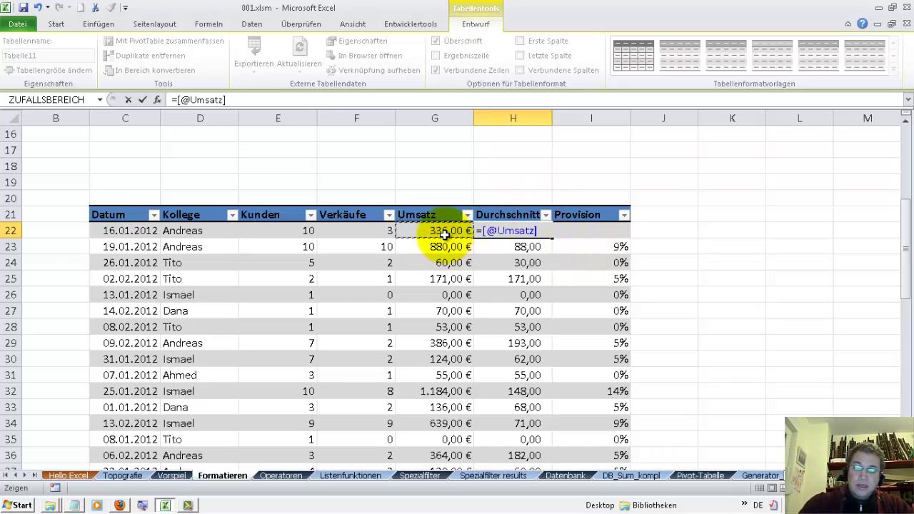
text(/)
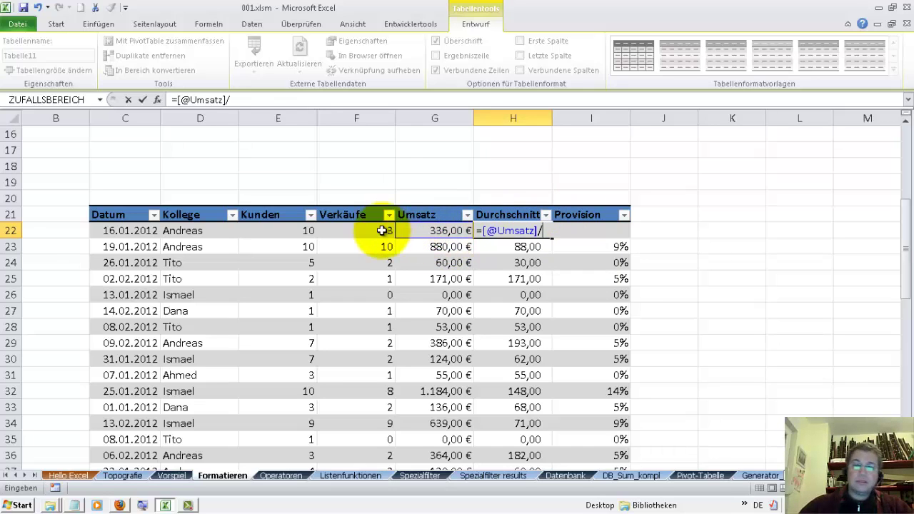
click(384, 230)
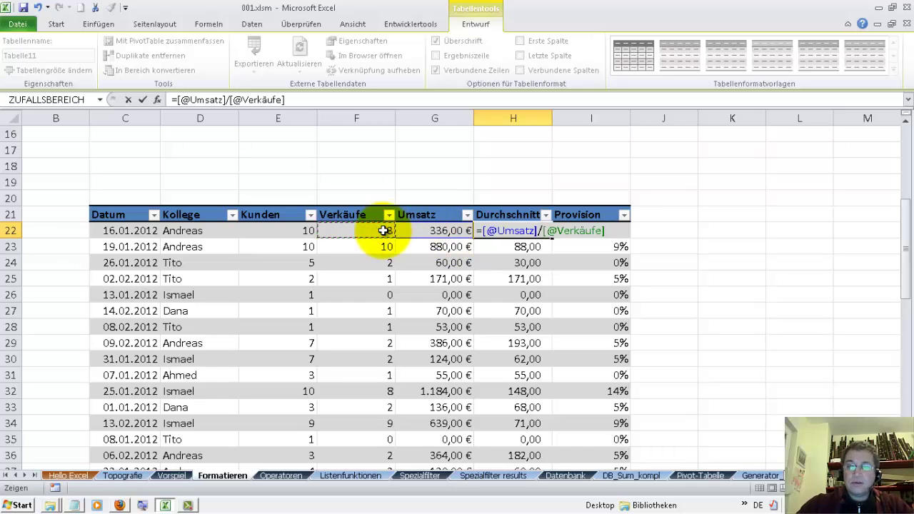
key(Return)
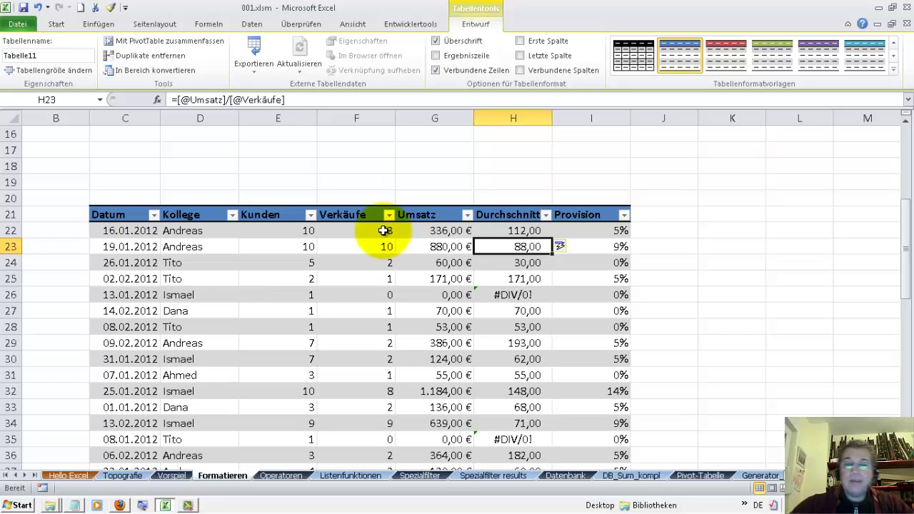
Fill the H22 division formula down through H26, exposing the #DIV/0! error
click(382, 295)
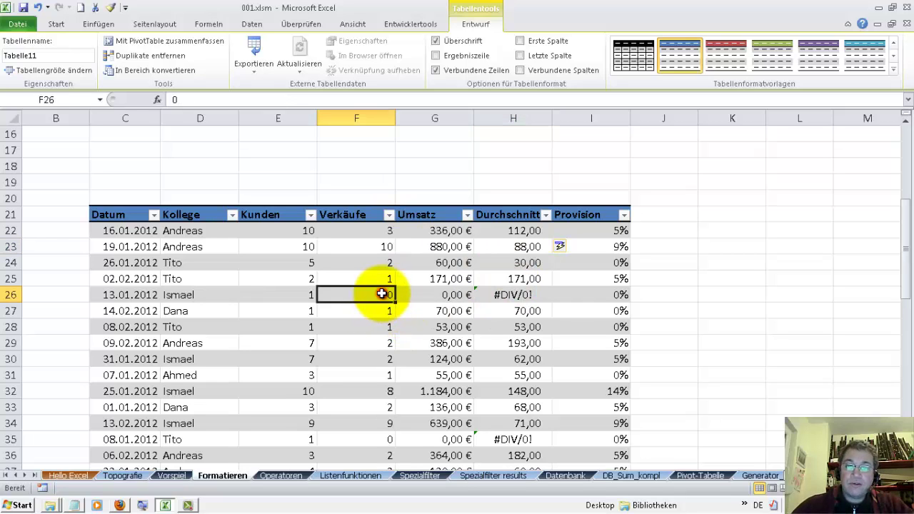
click(518, 230)
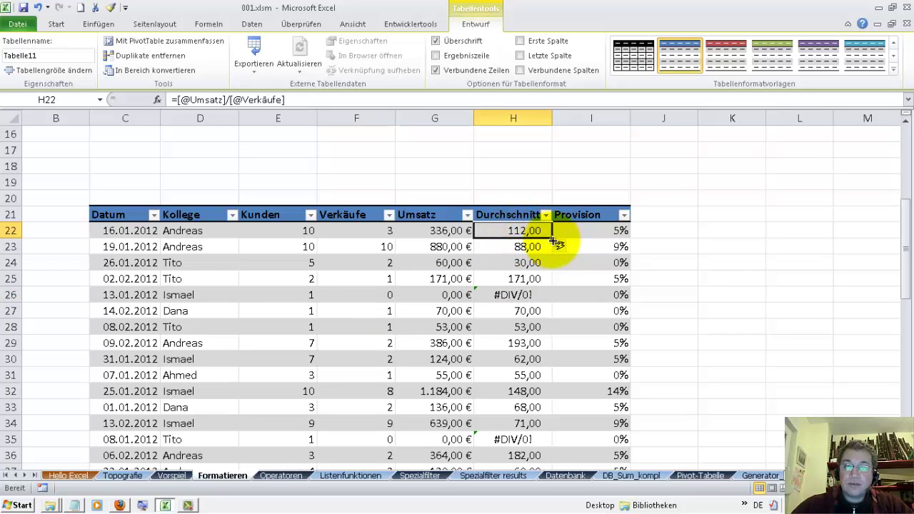
drag(552, 239, 556, 295)
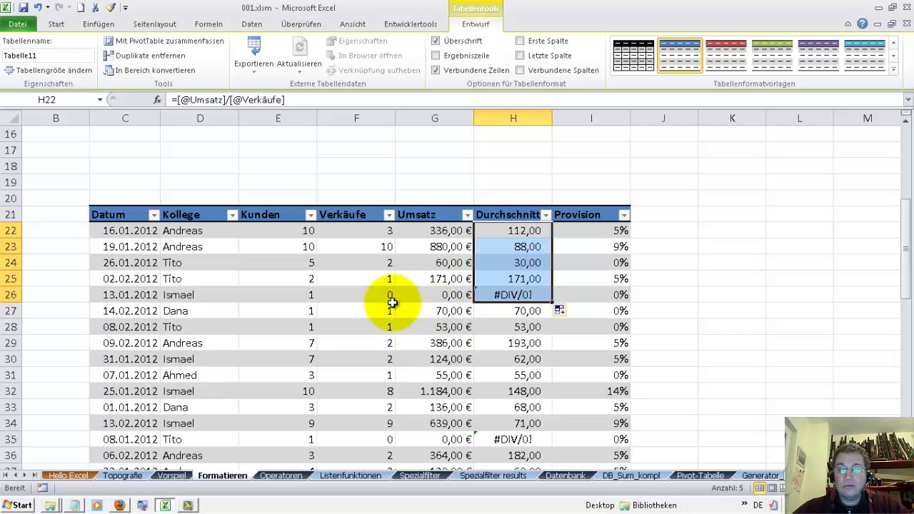
Review H26's division-by-zero error options, then undo to restore the zero-safe WENN formulas
click(496, 296)
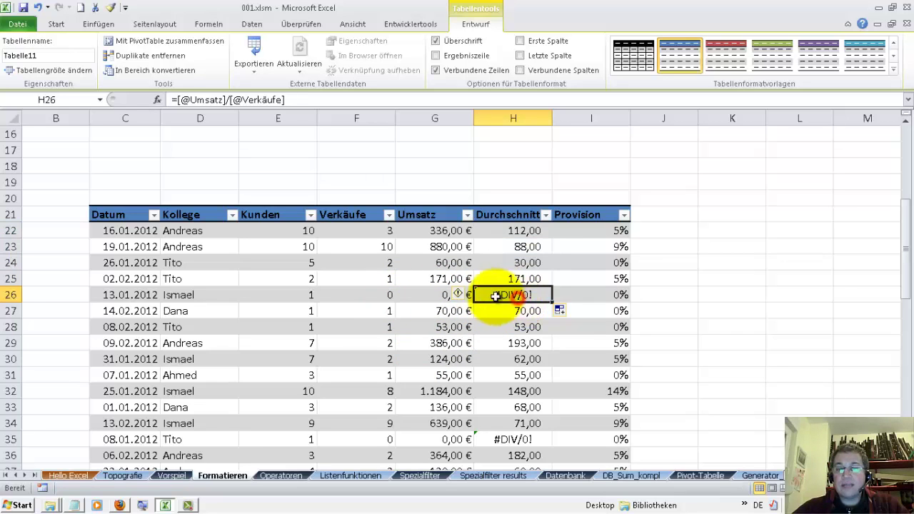
click(469, 295)
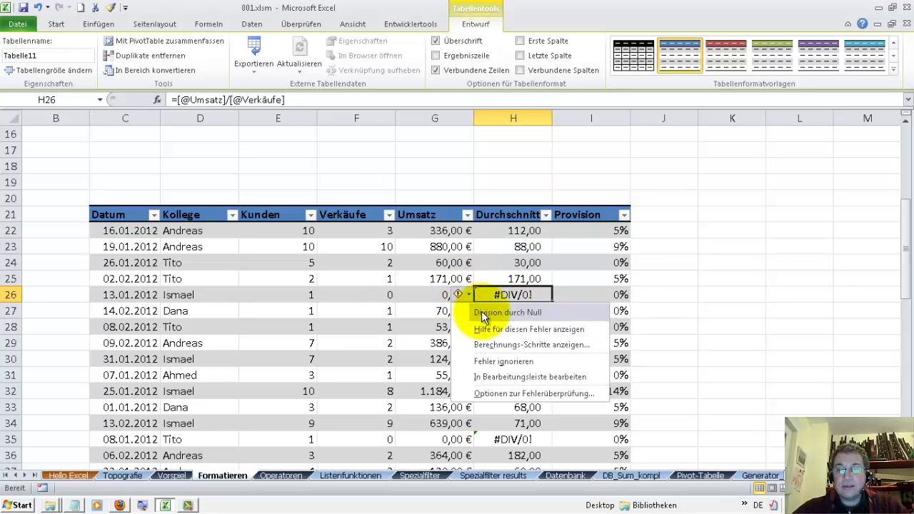
click(577, 298)
click(535, 295)
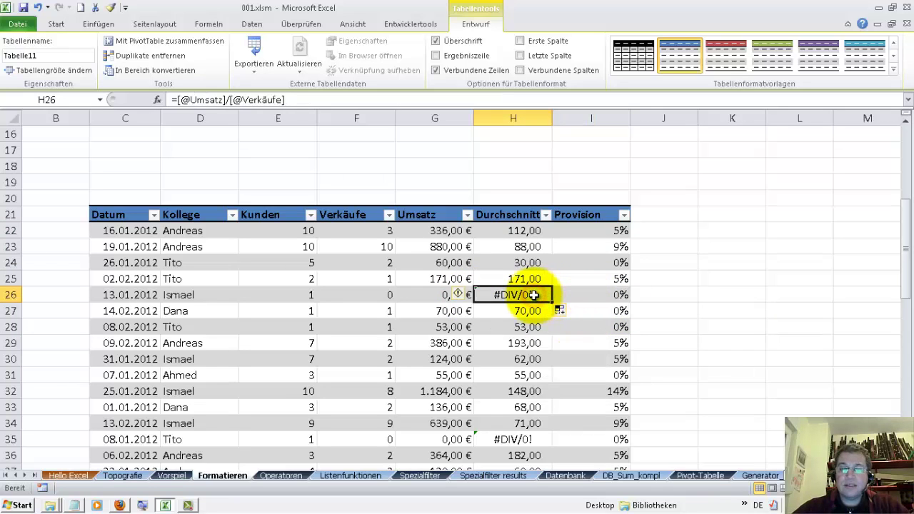
key(ctrl+z)
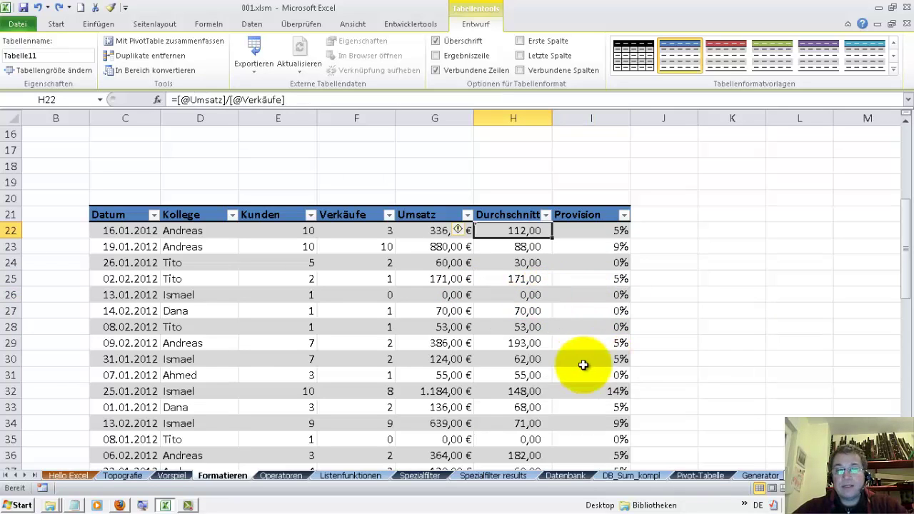
Confirm H26 shows 0,00 given G26 and zero Verkäufe in F26, then select empty D17
click(534, 298)
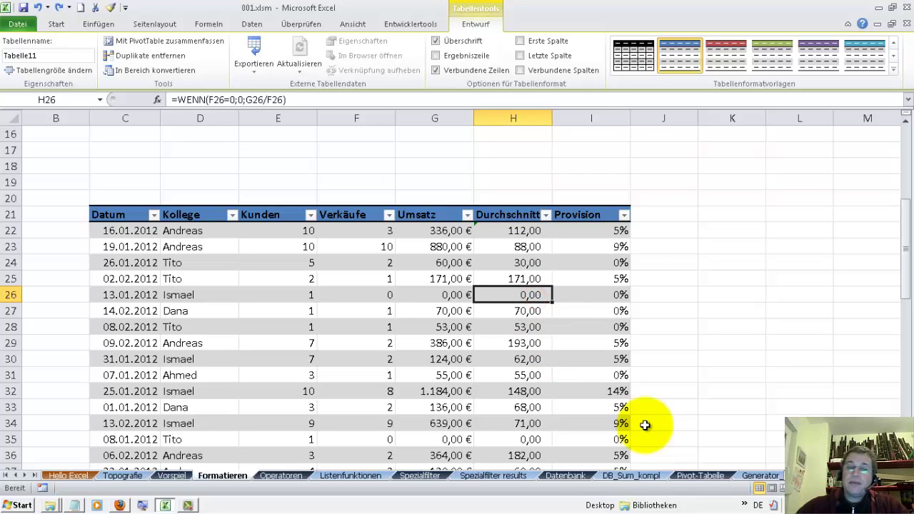
ctrl+scroll(572, 412, up, 2)
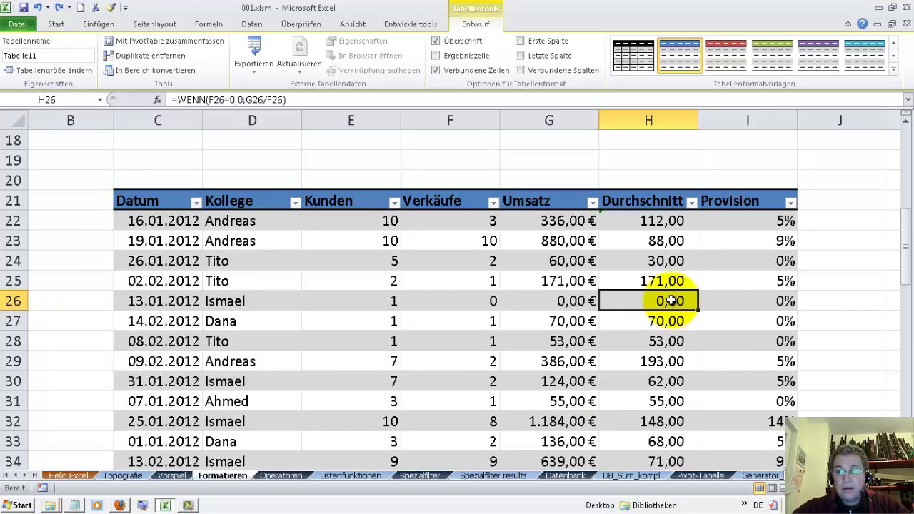
click(570, 303)
click(496, 302)
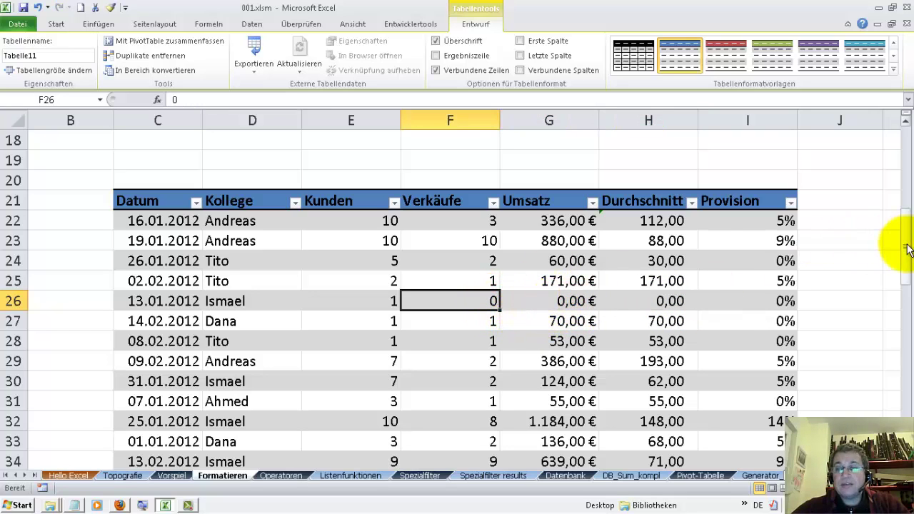
drag(901, 245, 903, 230)
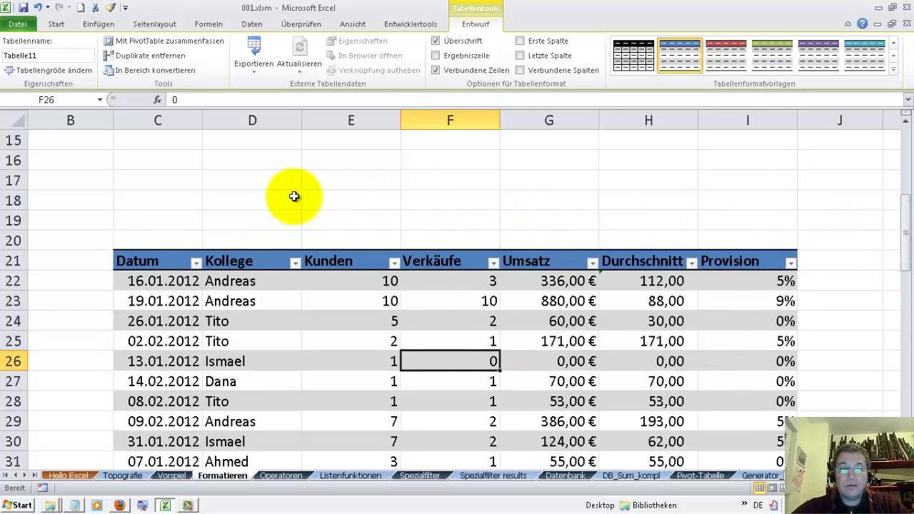
click(277, 181)
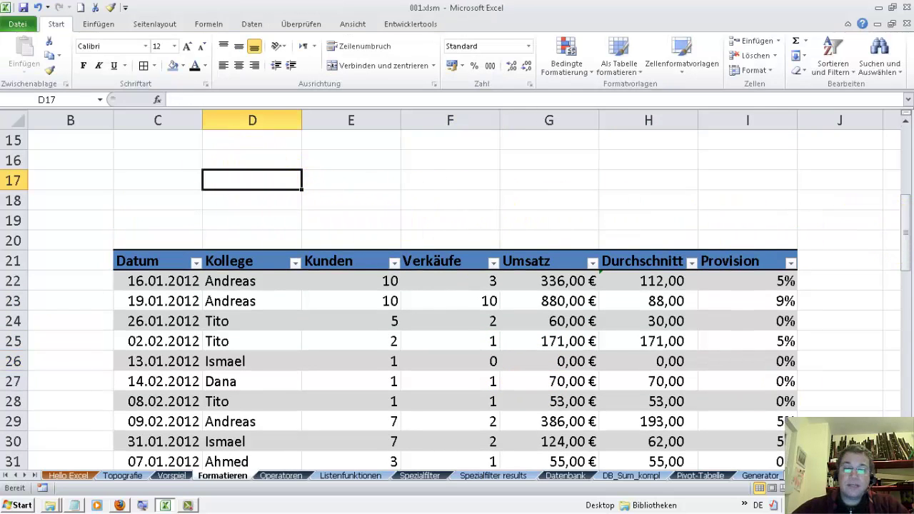
Type =WENN( in D17, then erase WENN( to make it the simple comparison =5<3
text(=)
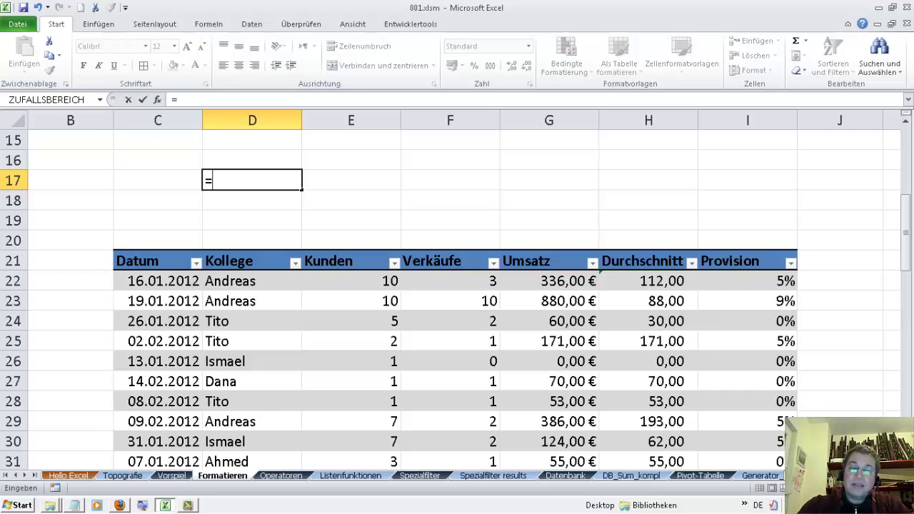
text(WENN)
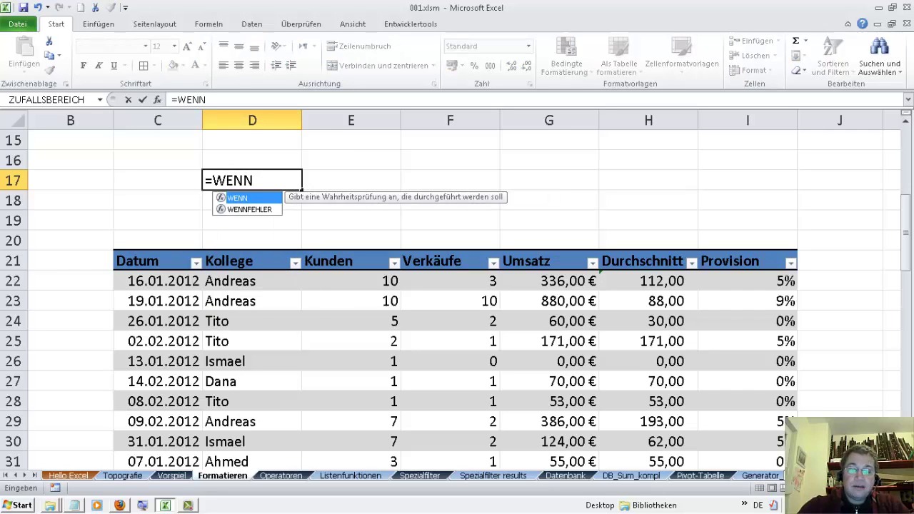
text(()
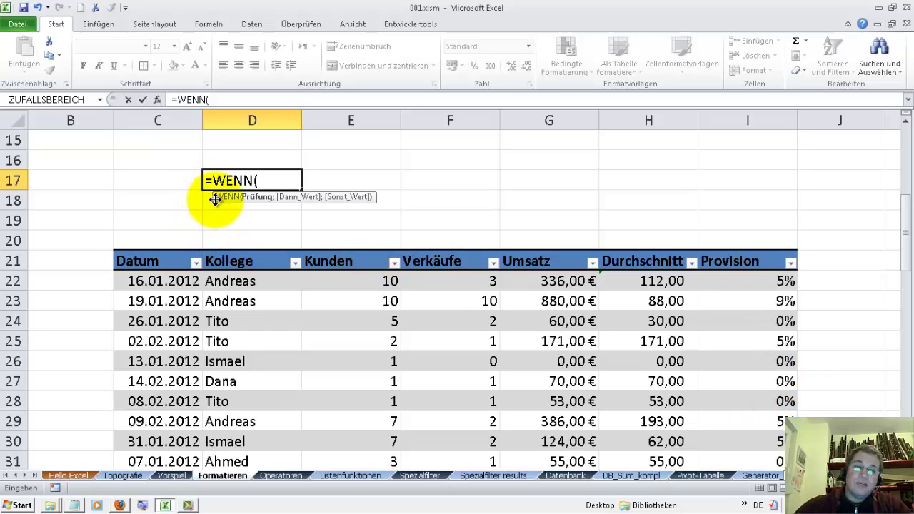
drag(215, 198, 212, 205)
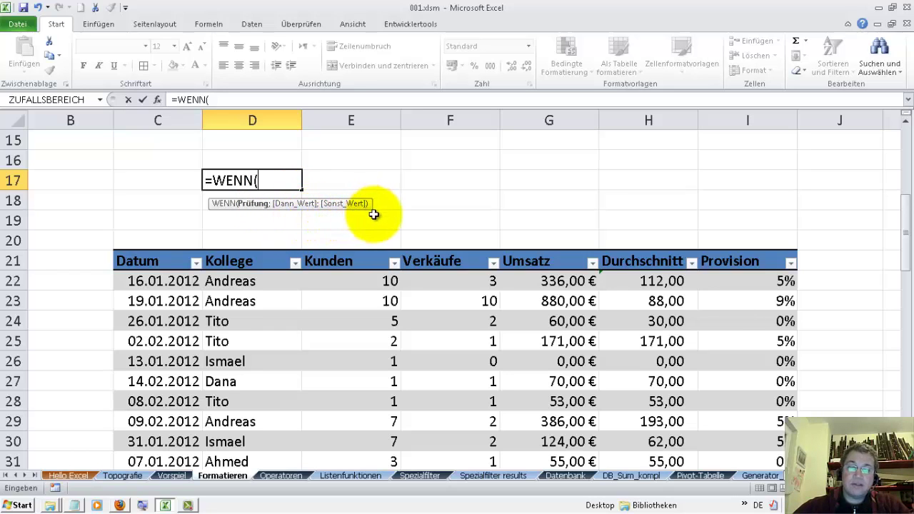
click(272, 179)
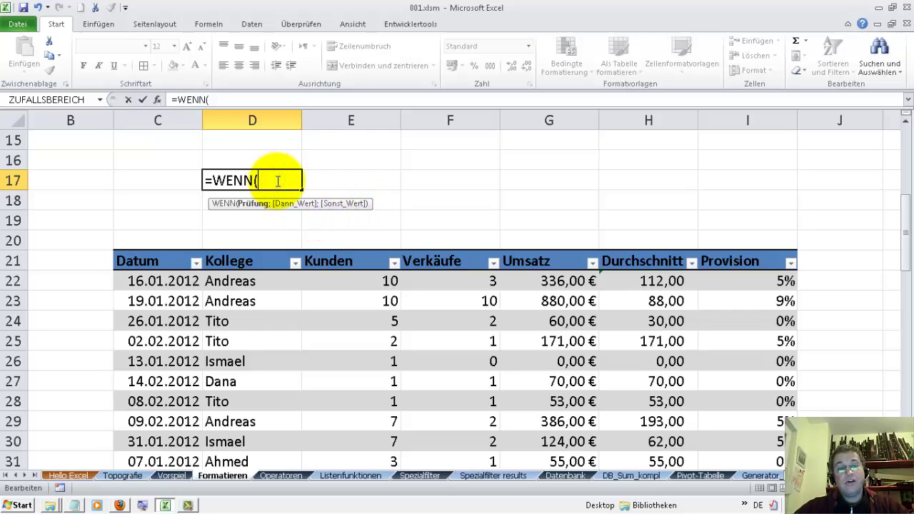
drag(272, 180, 214, 179)
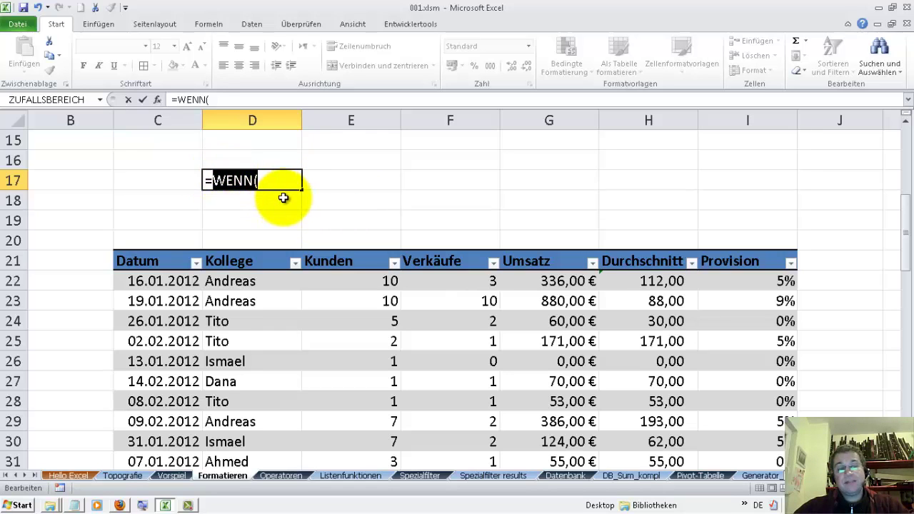
key(BackSpace)
text(=5<3)
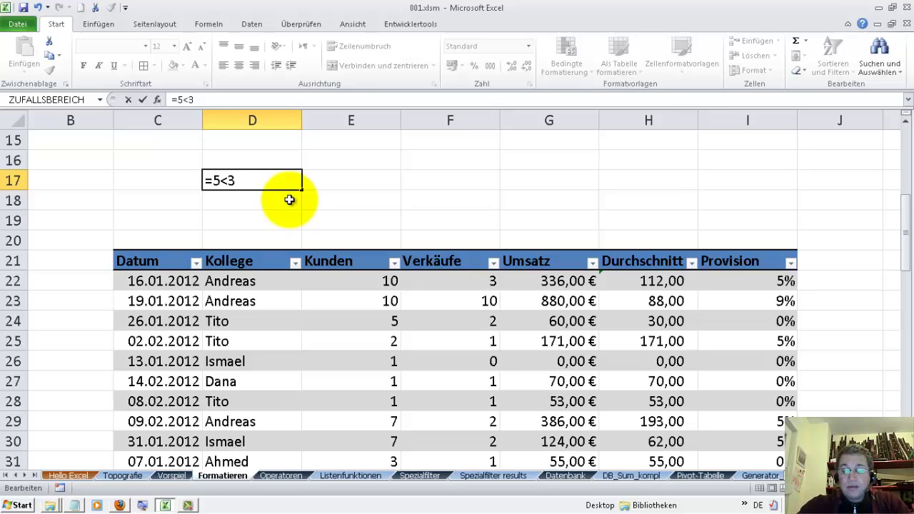
Commit =5<3 in D17 (FALSCH), then change it to =5>3 to get WAHR
key(Return)
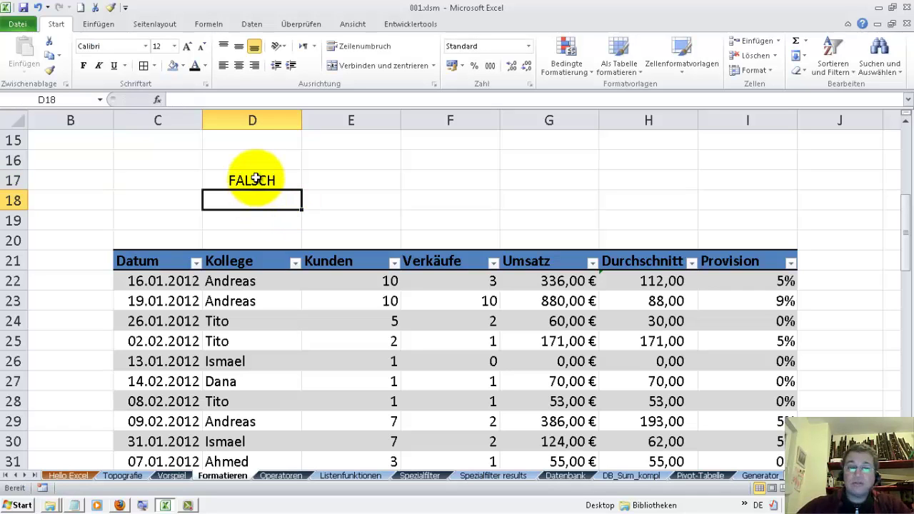
click(251, 179)
double_click(239, 180)
click(227, 180)
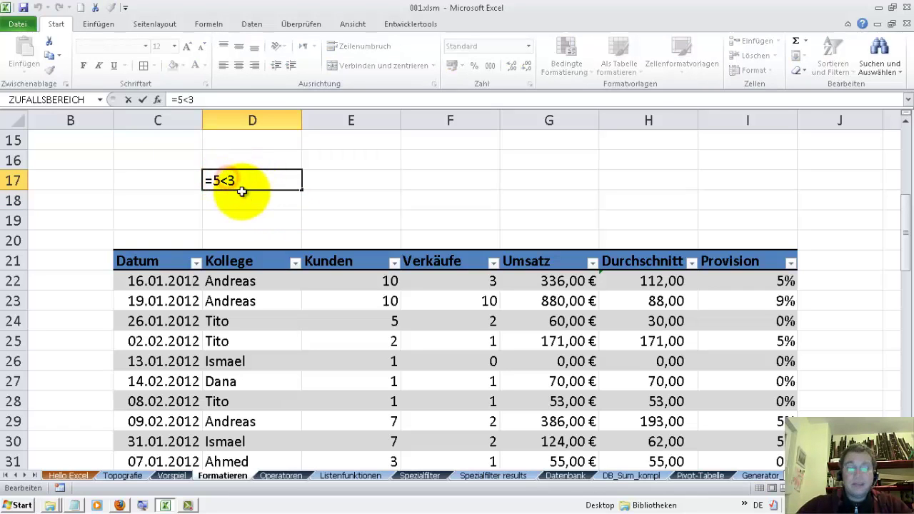
key(BackSpace)
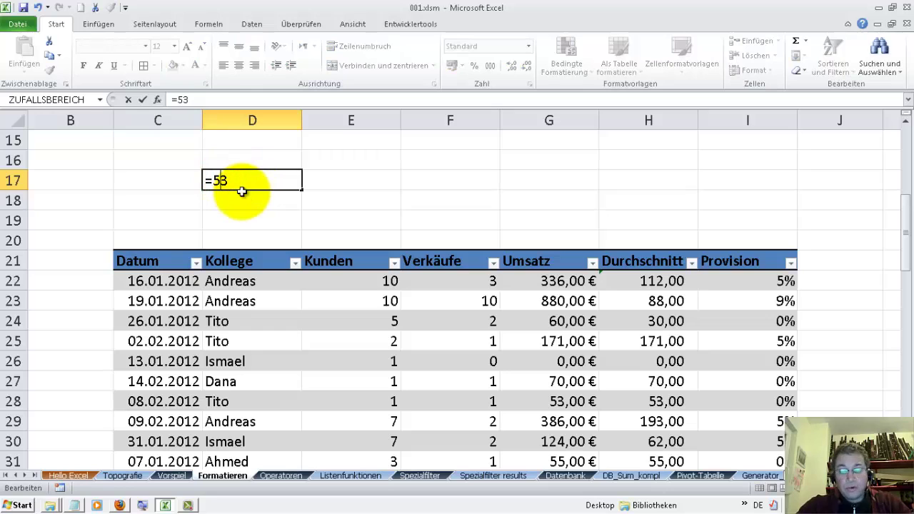
text(>)
key(Return)
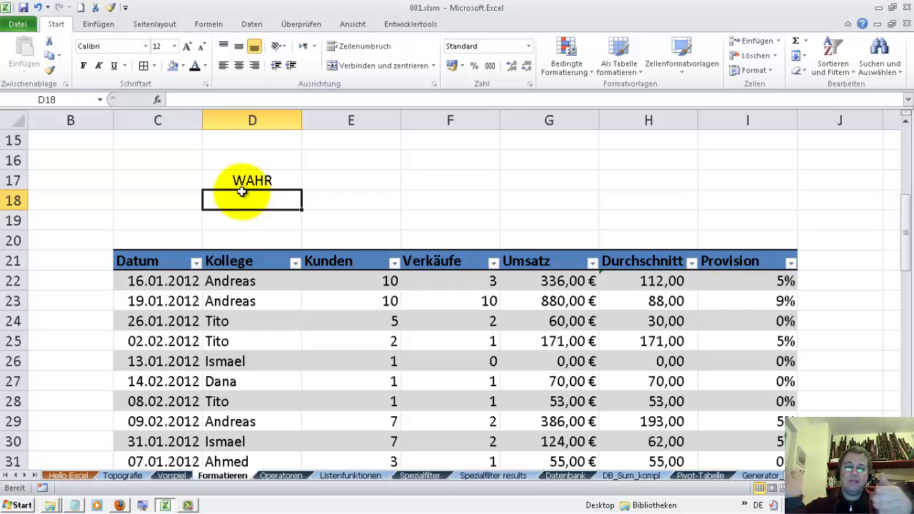
Reopen D17 and select its entire =5>3 formula to replace it
click(273, 179)
double_click(272, 180)
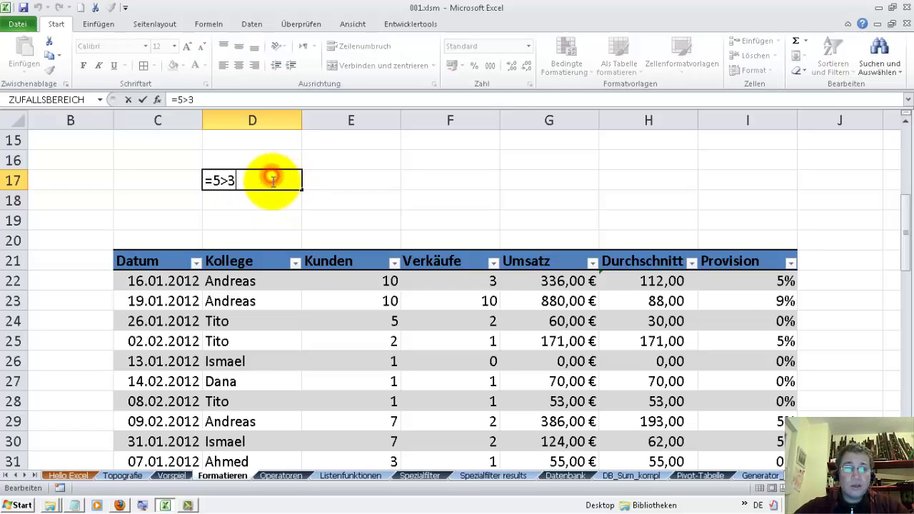
drag(272, 181, 208, 183)
Build =WENN(F22=0;0;G22/F22) in D17, returning 112, and recheck its formula
text(=)
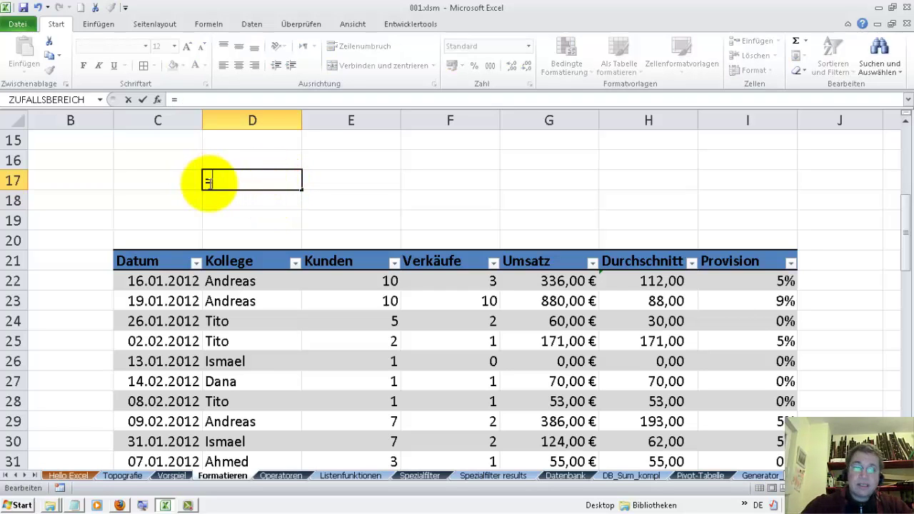
text(WENN)
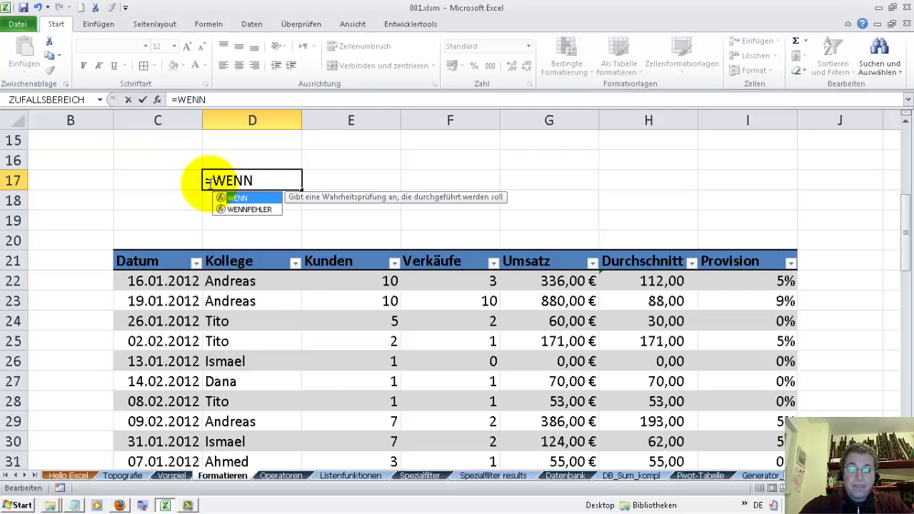
text(()
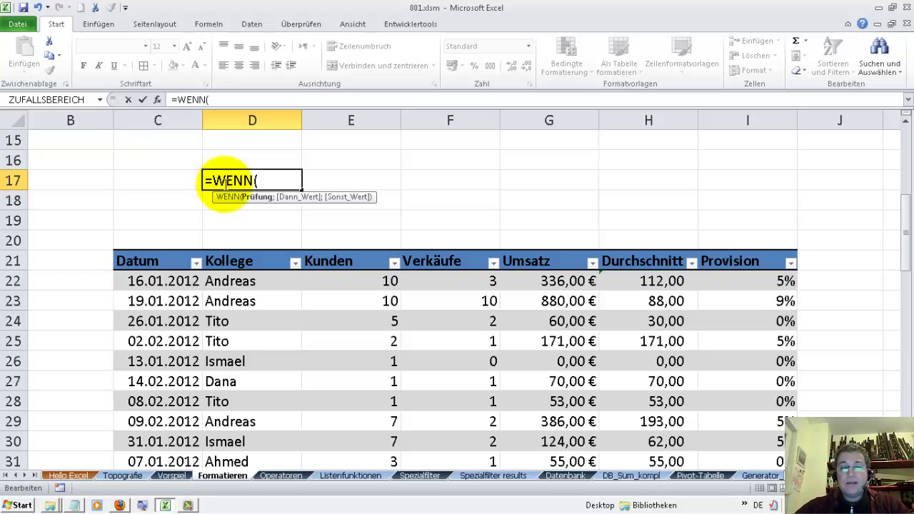
click(488, 284)
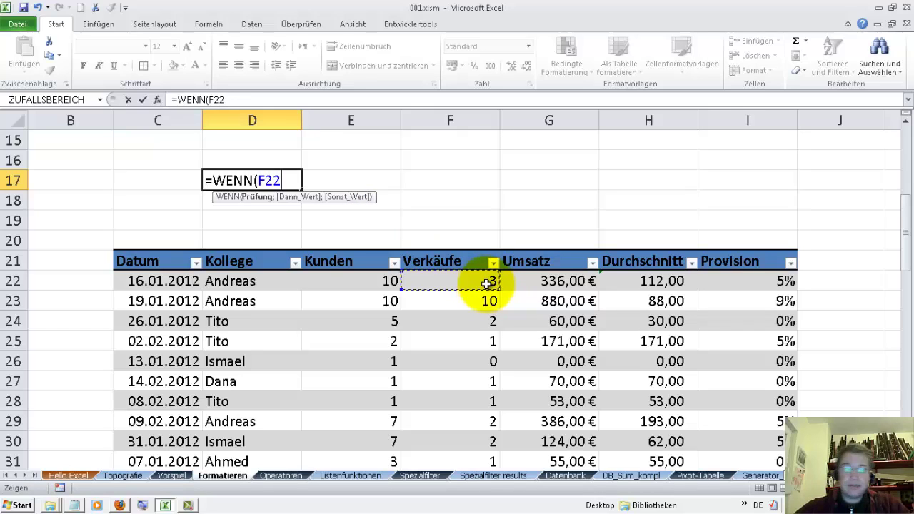
text(=)
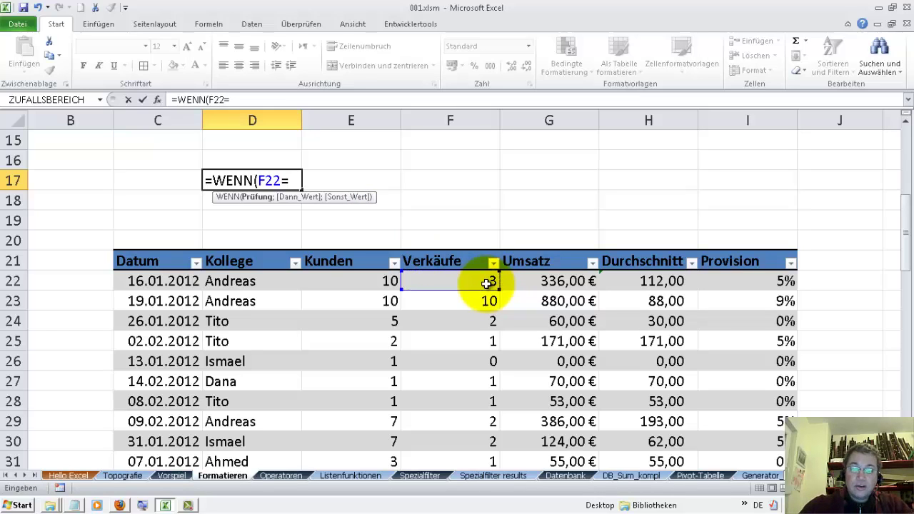
text(0)
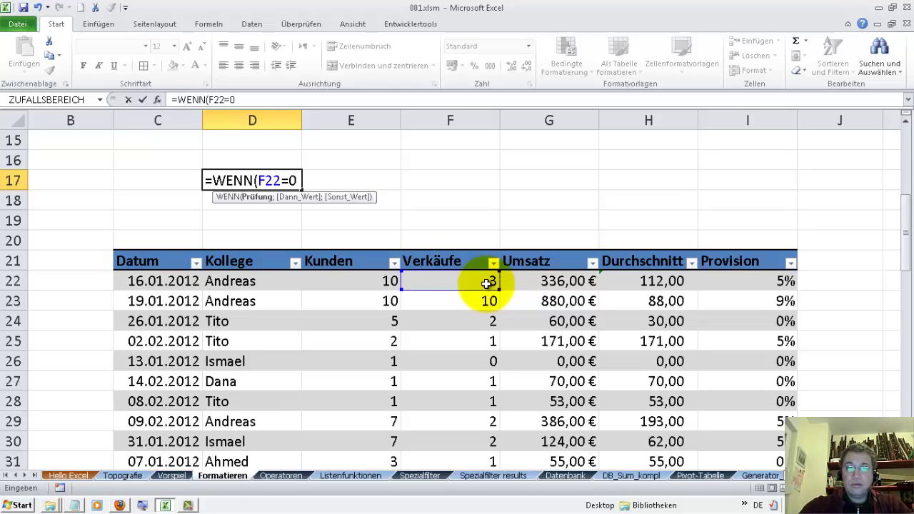
text(;)
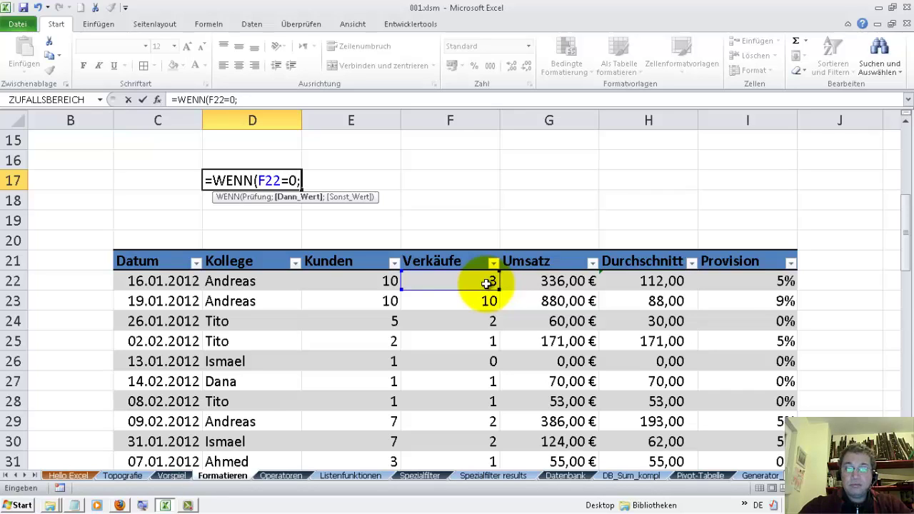
text(0)
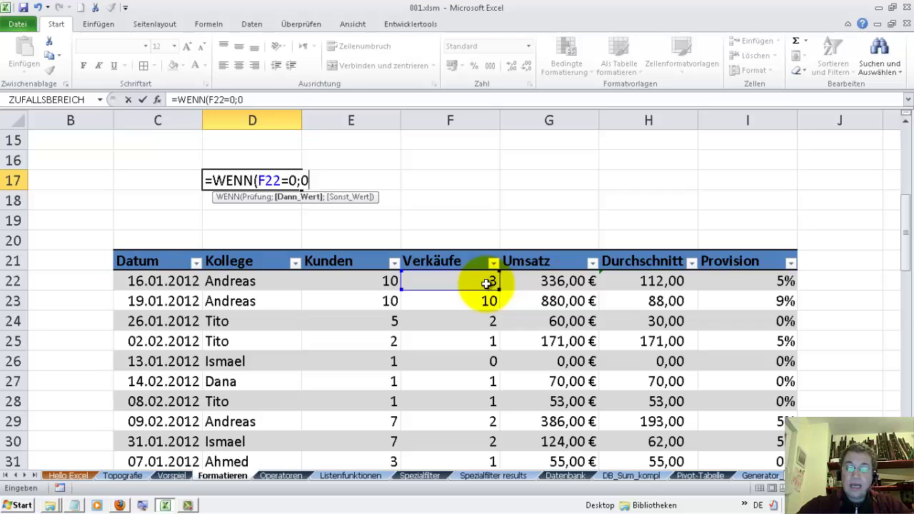
text(;)
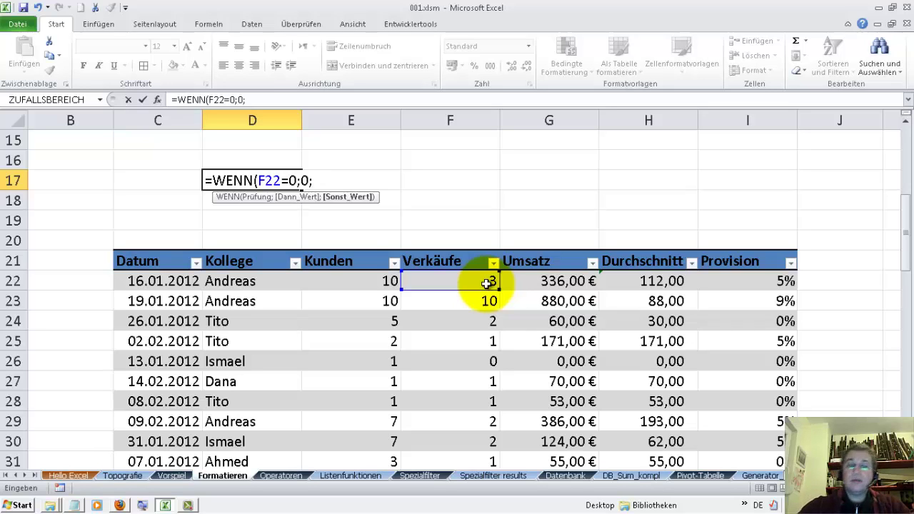
click(562, 284)
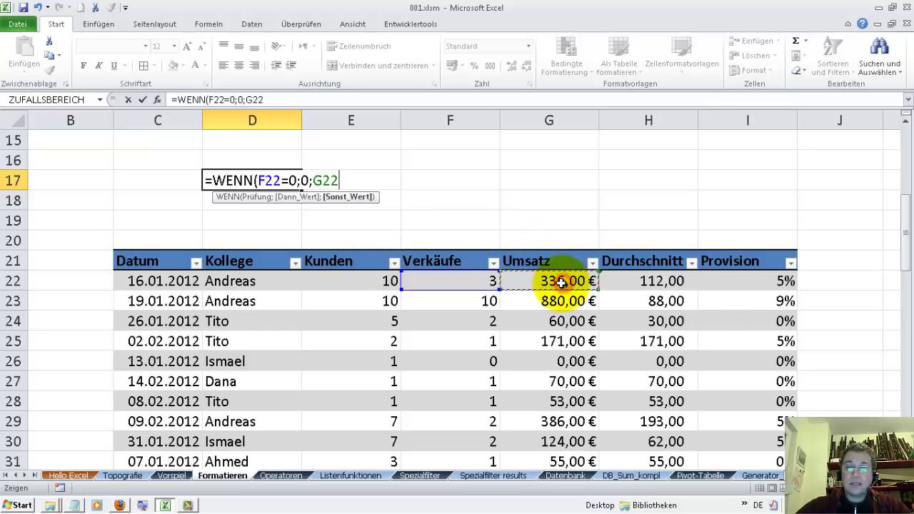
text(/)
click(442, 277)
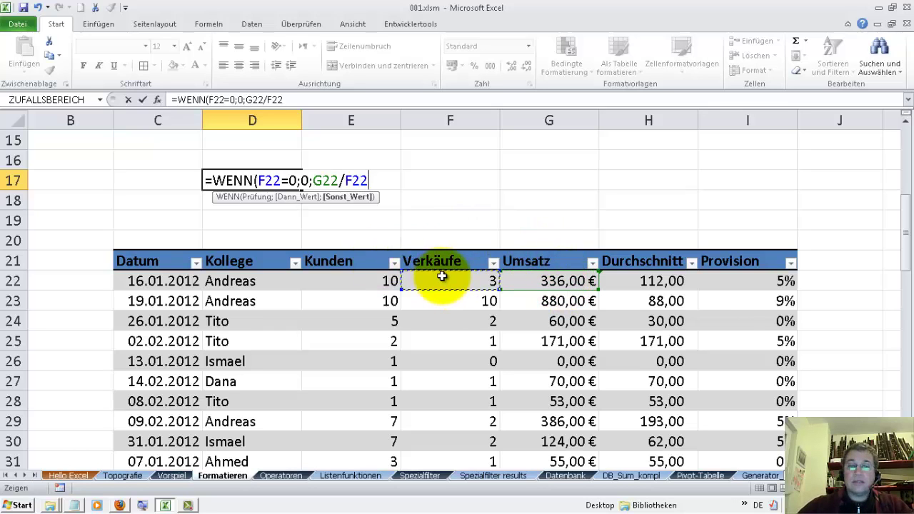
text())
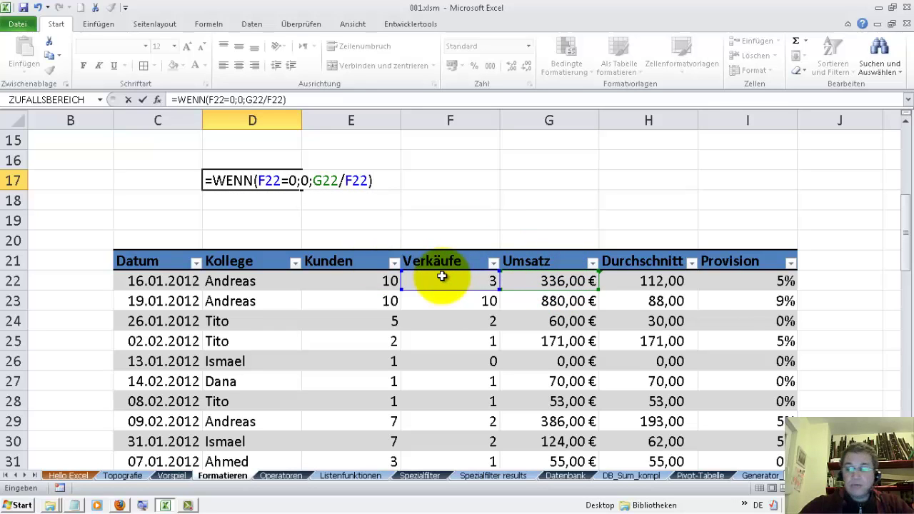
key(Return)
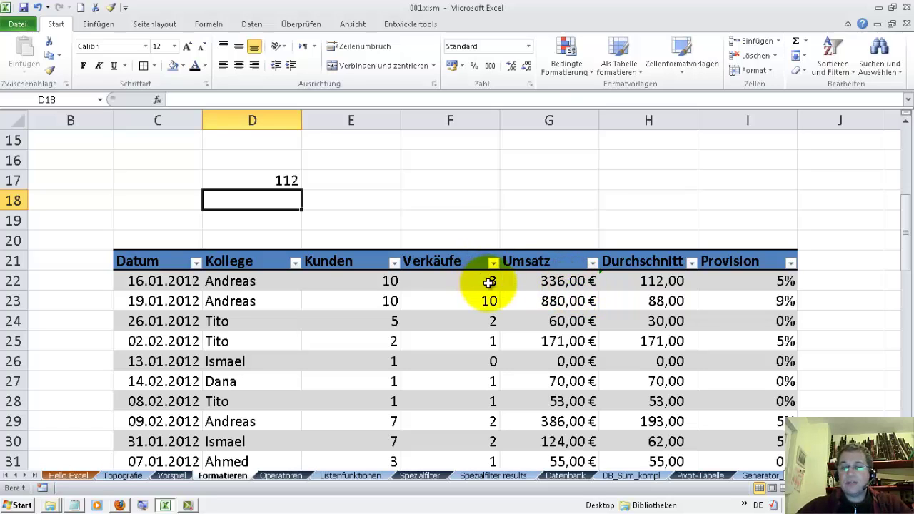
click(275, 177)
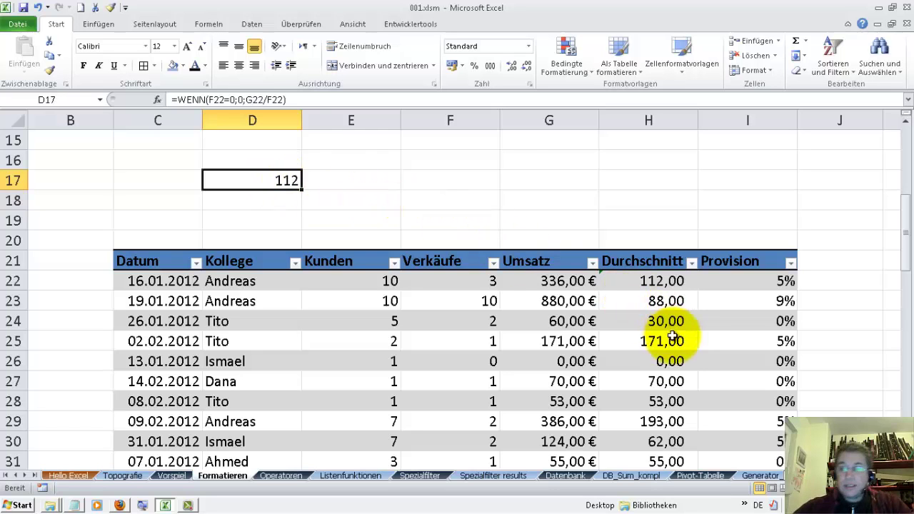
click(662, 361)
double_click(664, 361)
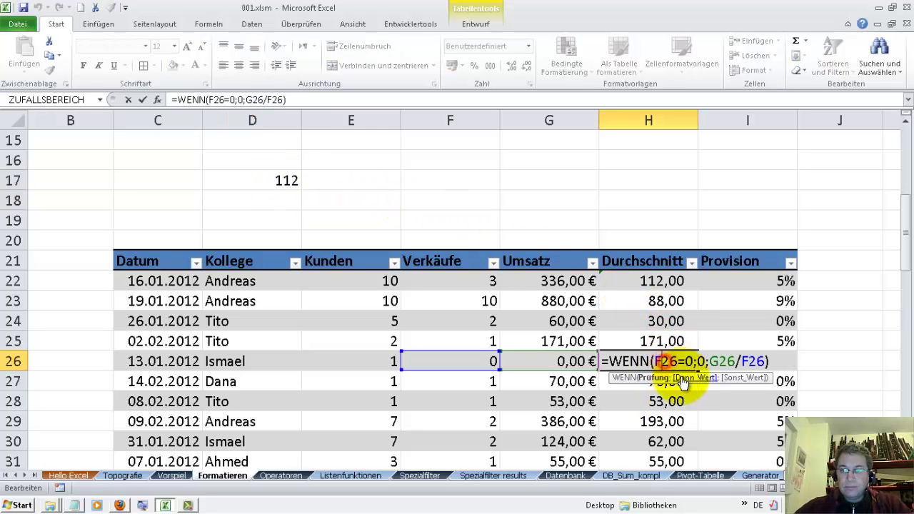
drag(652, 361, 678, 360)
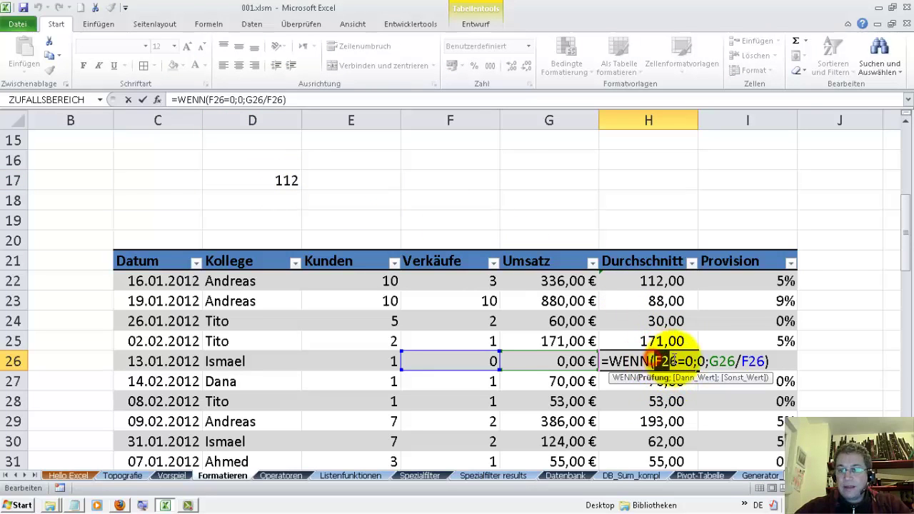
click(473, 361)
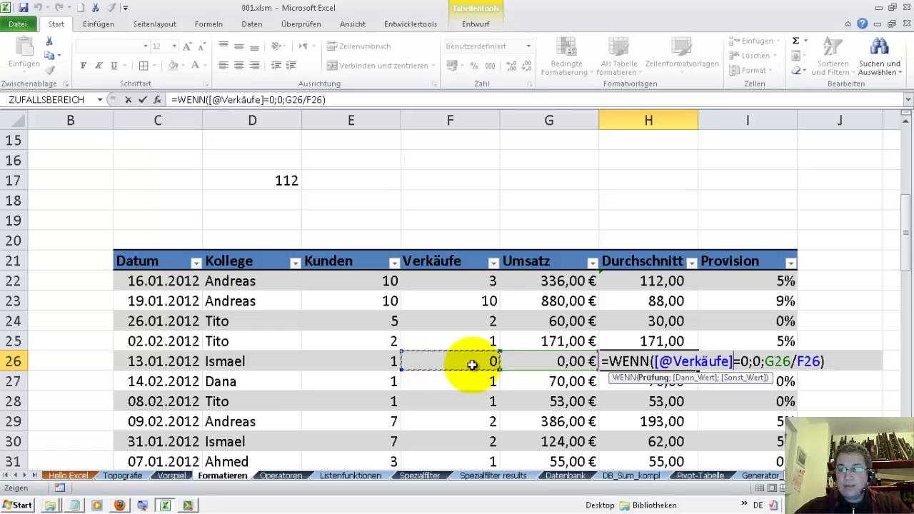
key(ctrl+z)
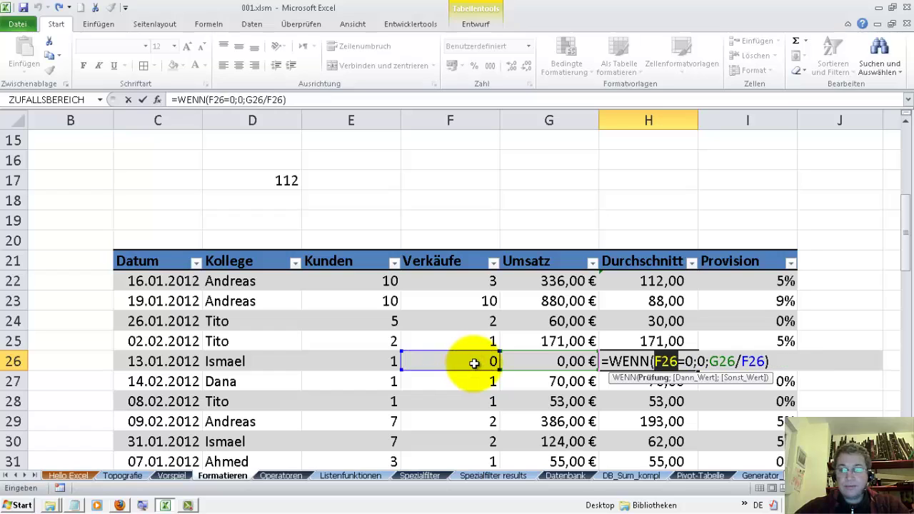
click(695, 361)
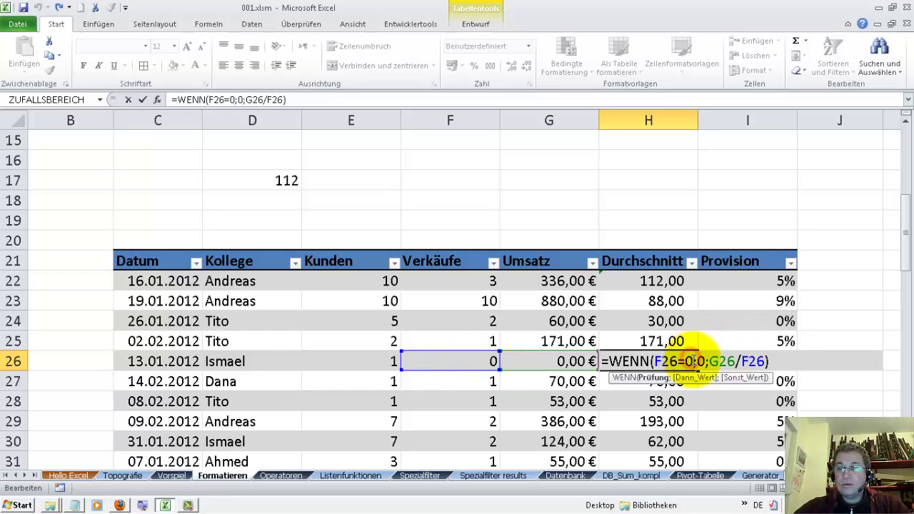
double_click(700, 362)
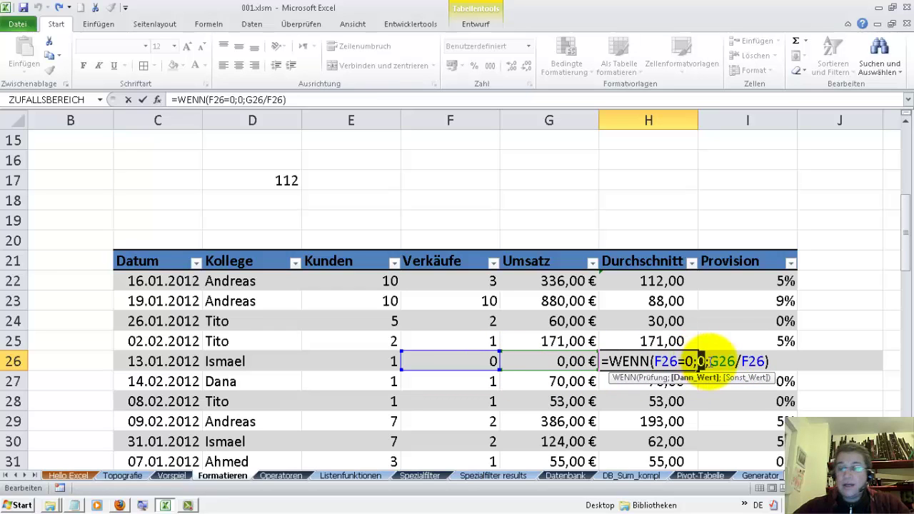
click(709, 361)
drag(709, 361, 766, 361)
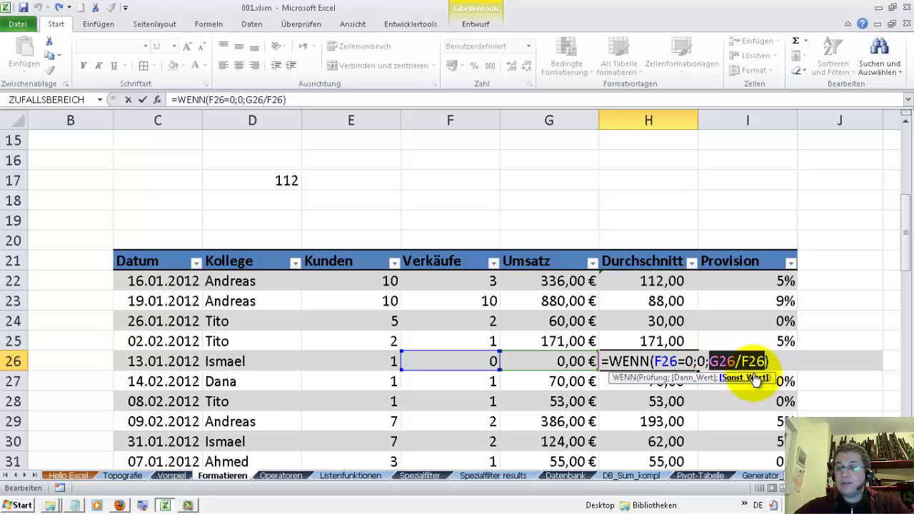
key(Return)
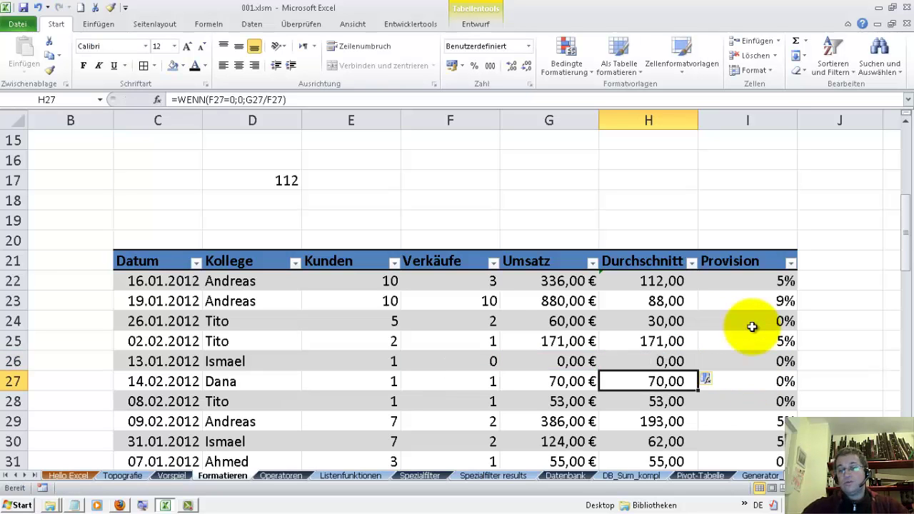
click(681, 366)
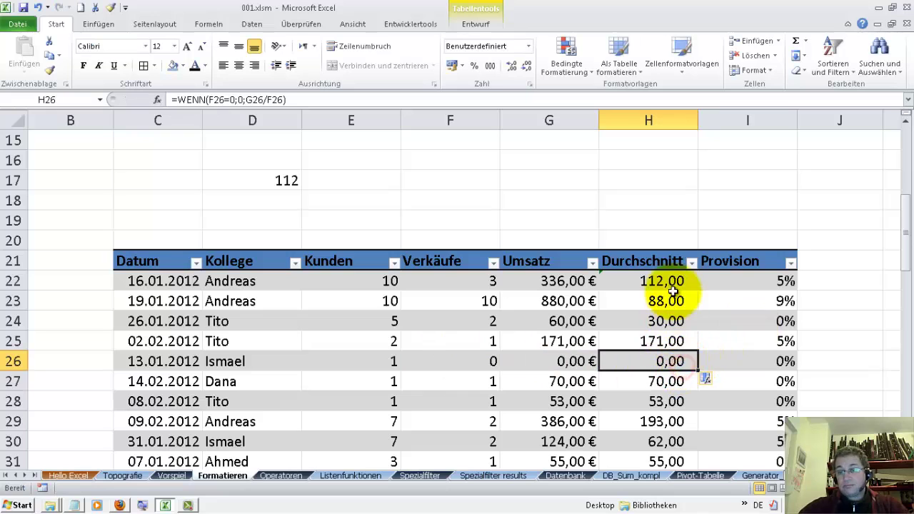
drag(662, 280, 664, 341)
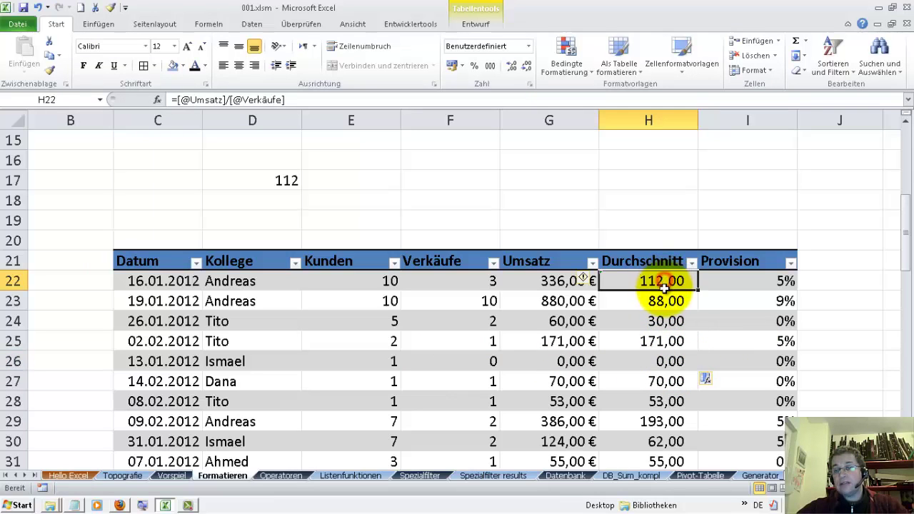
click(664, 361)
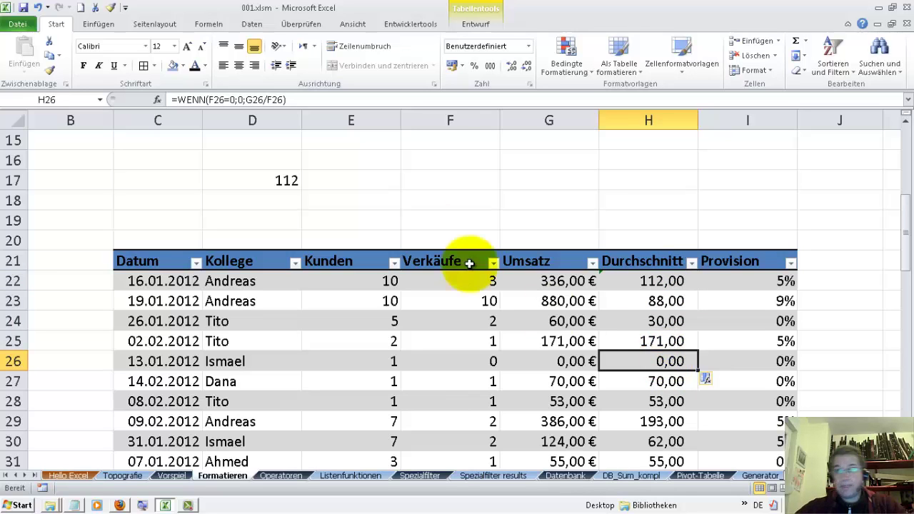
Delete the D17 test formula, review I22's Provision formula, and begin =WENN( in C16
click(290, 179)
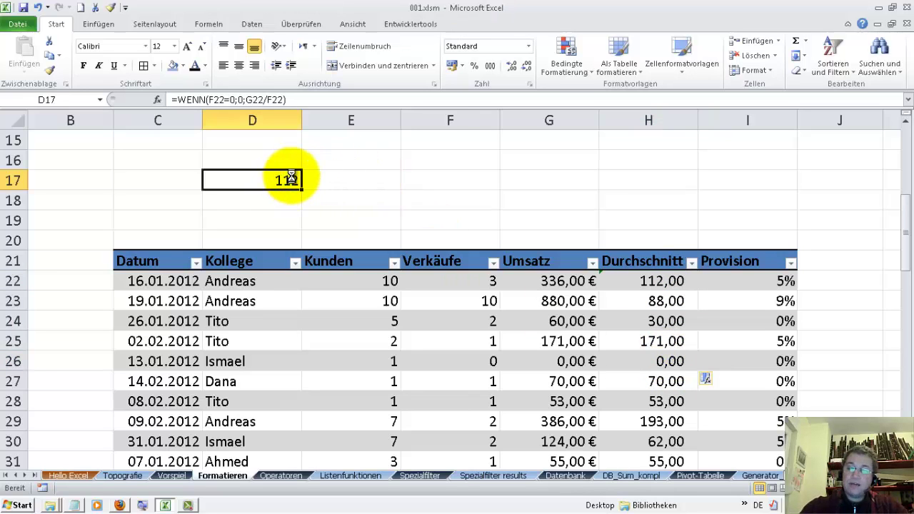
key(Delete)
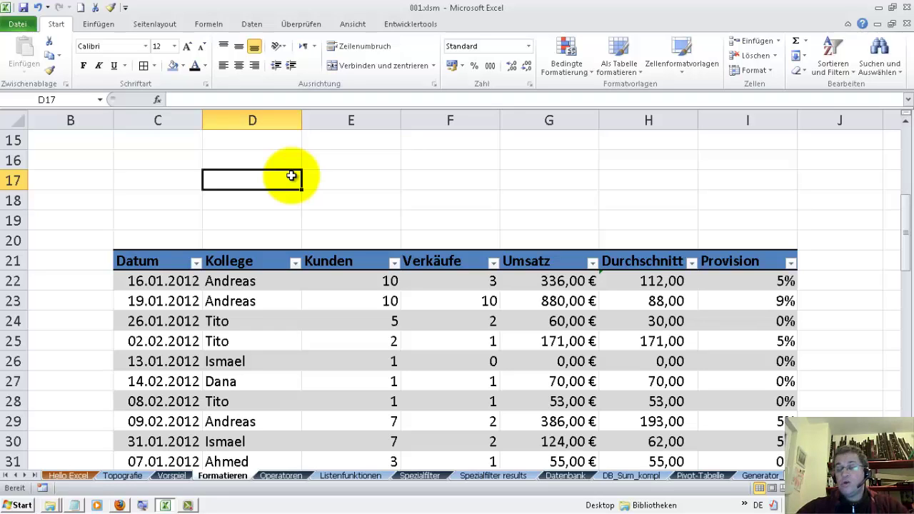
click(765, 282)
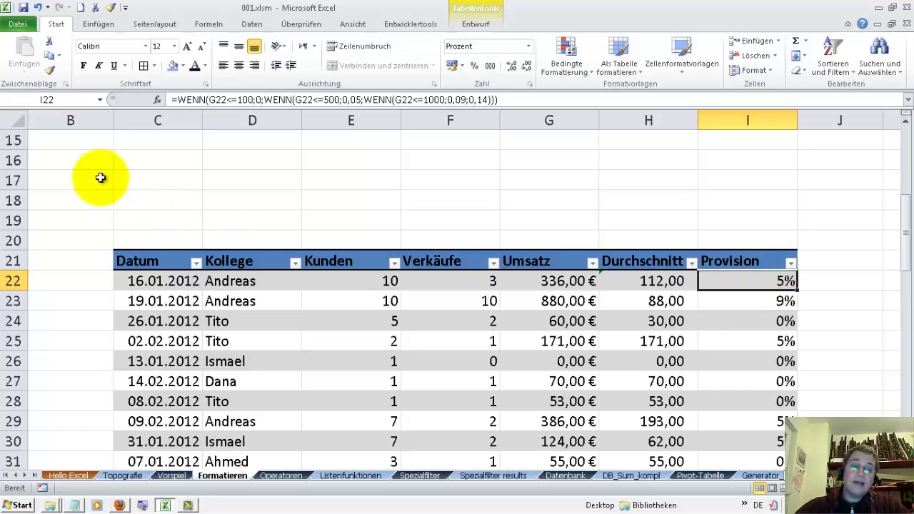
click(153, 163)
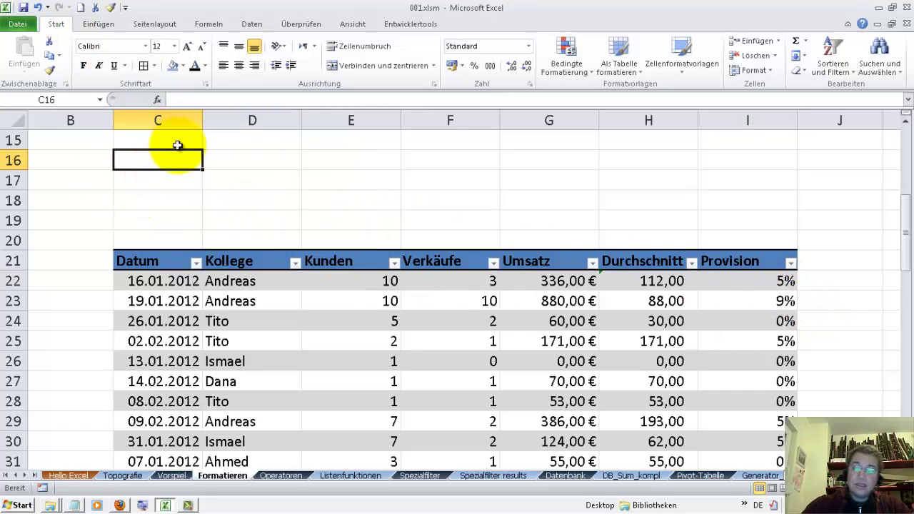
text(=WENN)
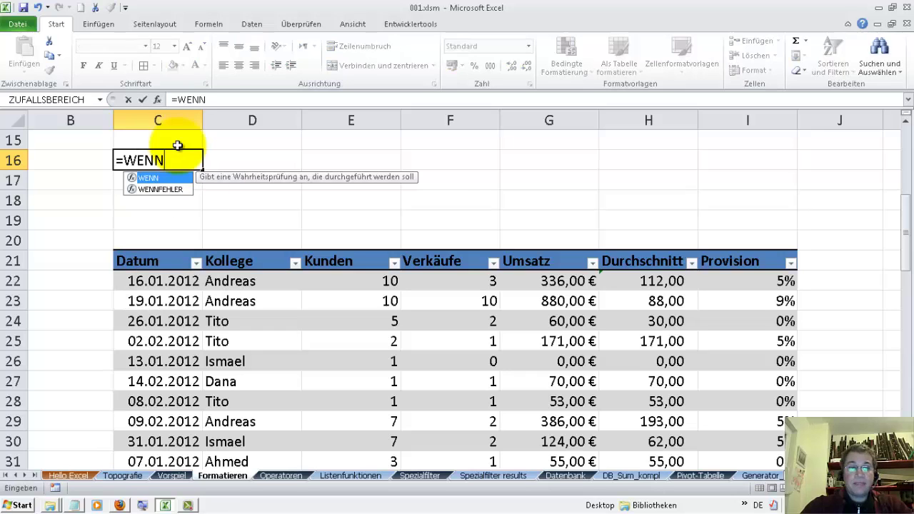
text(()
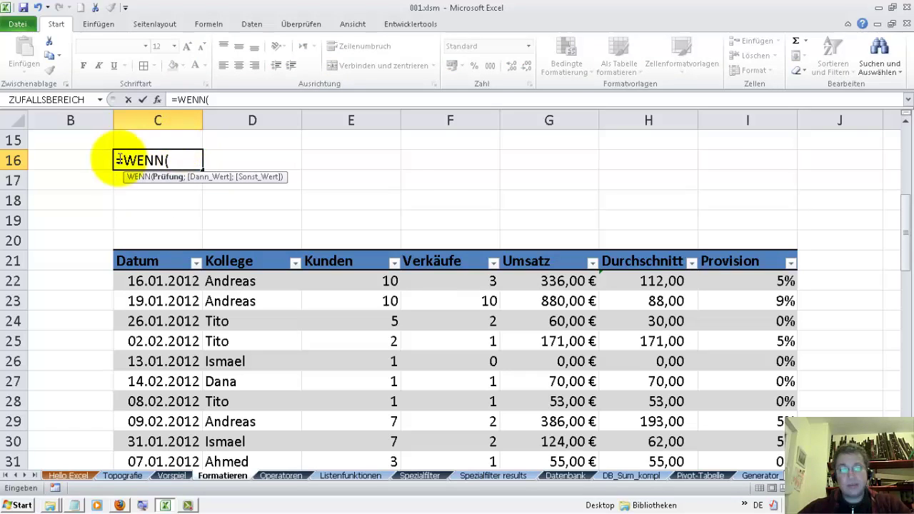
Extend the C16 formula with the test G22<=100, result 0, and the value 0,05
click(571, 282)
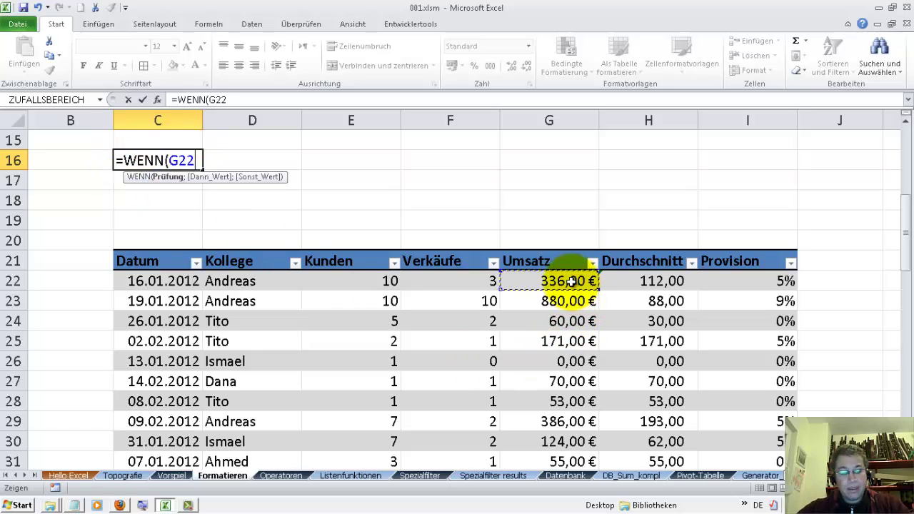
text(<=1)
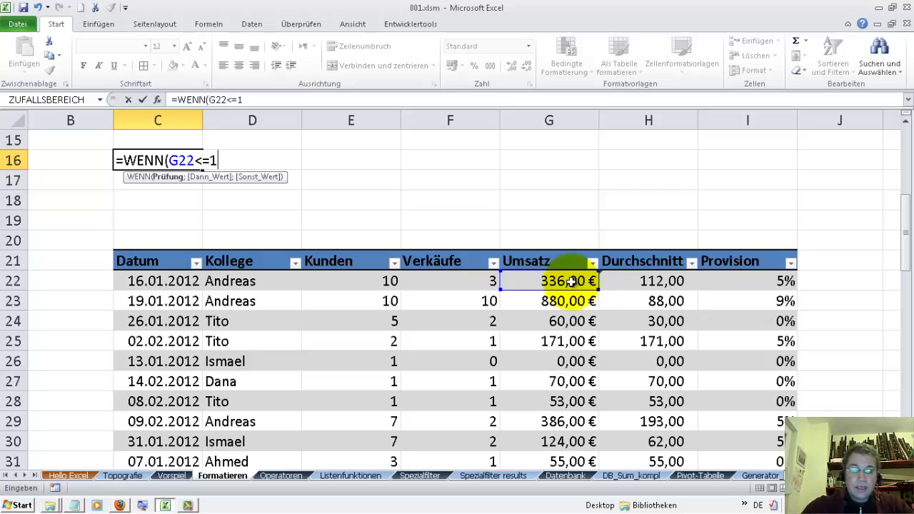
text(00)
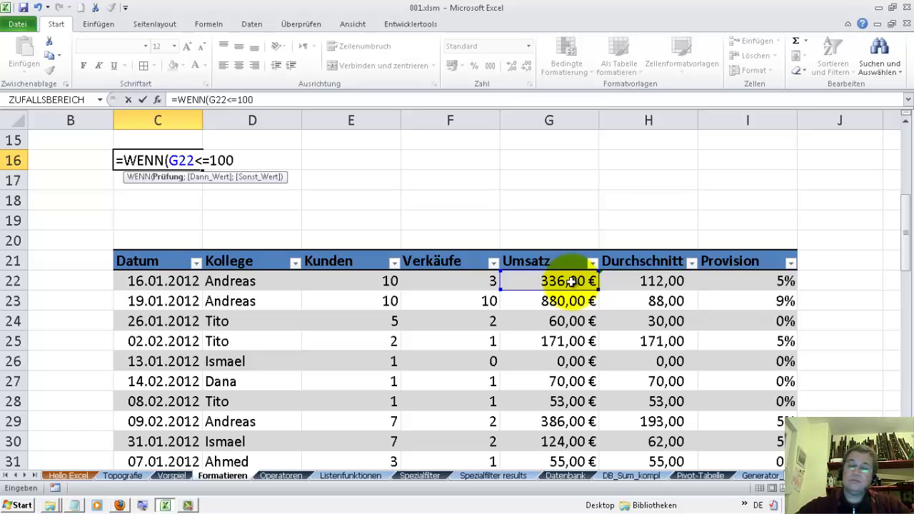
text(;0)
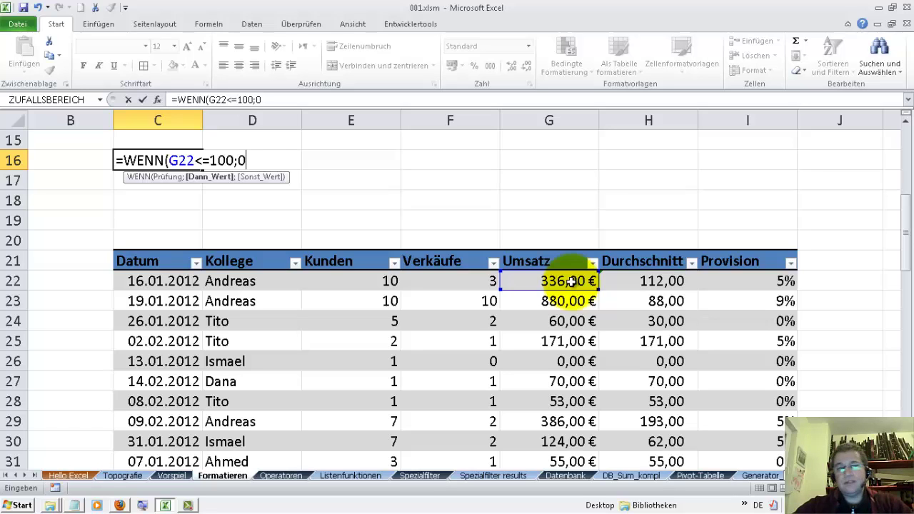
text(;0)
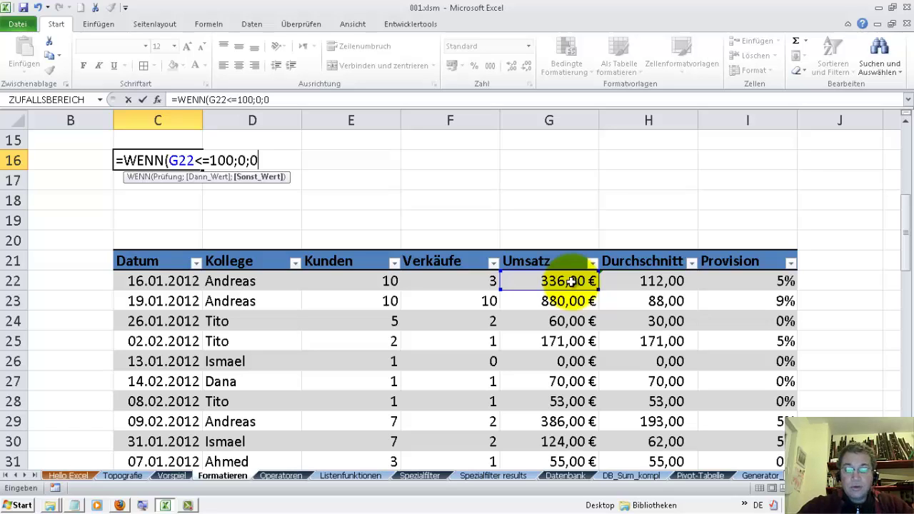
text(,05)
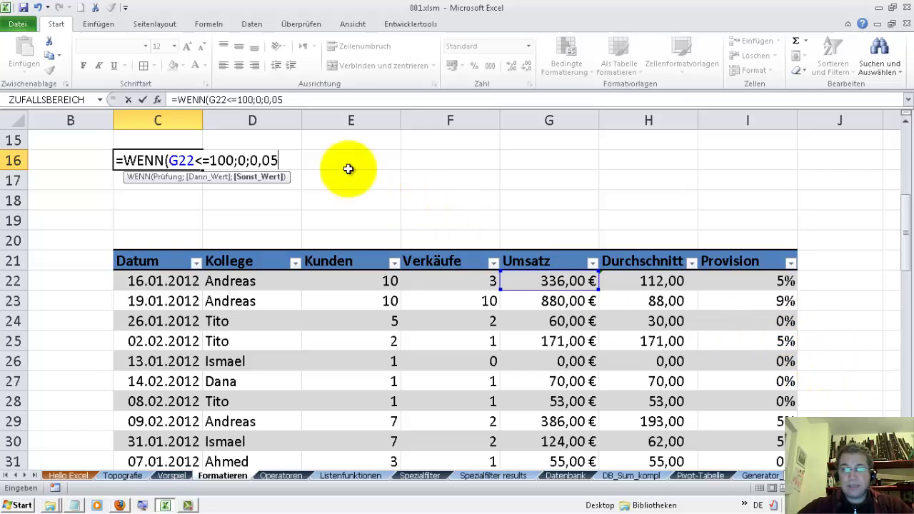
Remove the trailing 0,05 from the C16 formula and review its G22<=100 condition
drag(279, 161, 250, 161)
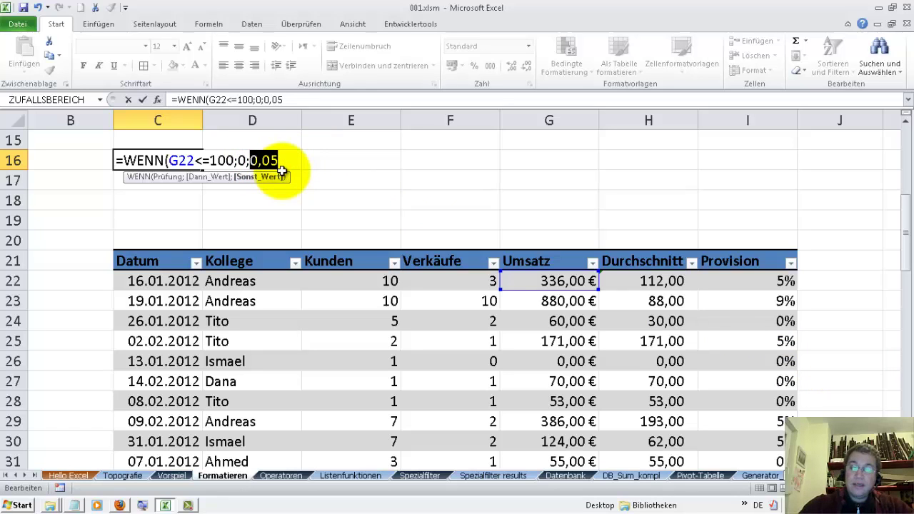
key(BackSpace)
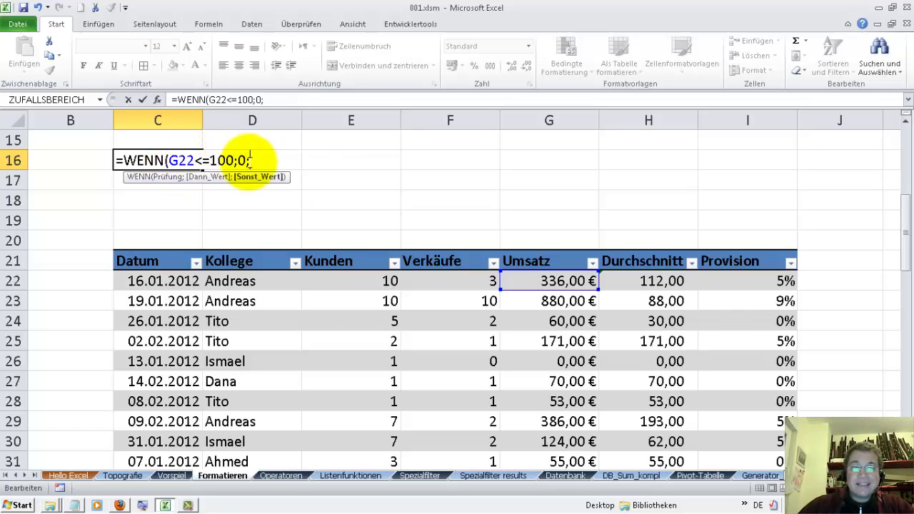
click(168, 160)
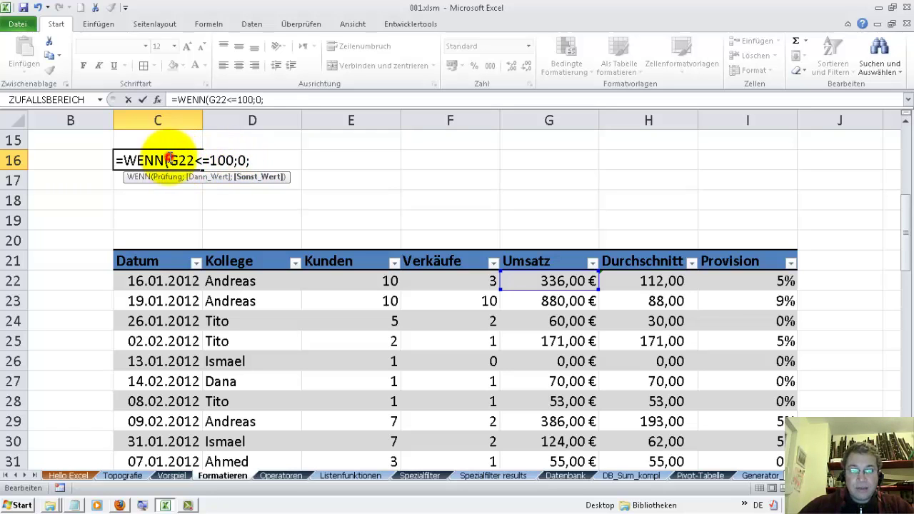
drag(168, 159, 231, 175)
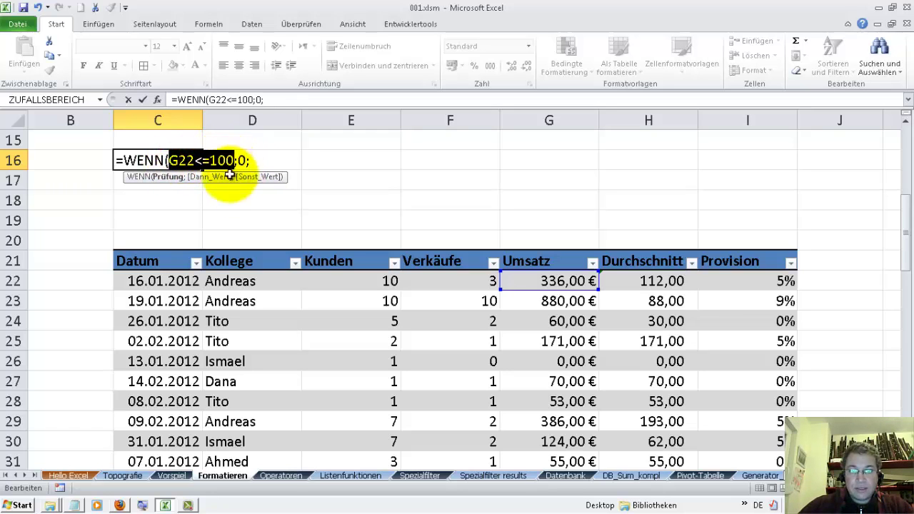
click(234, 160)
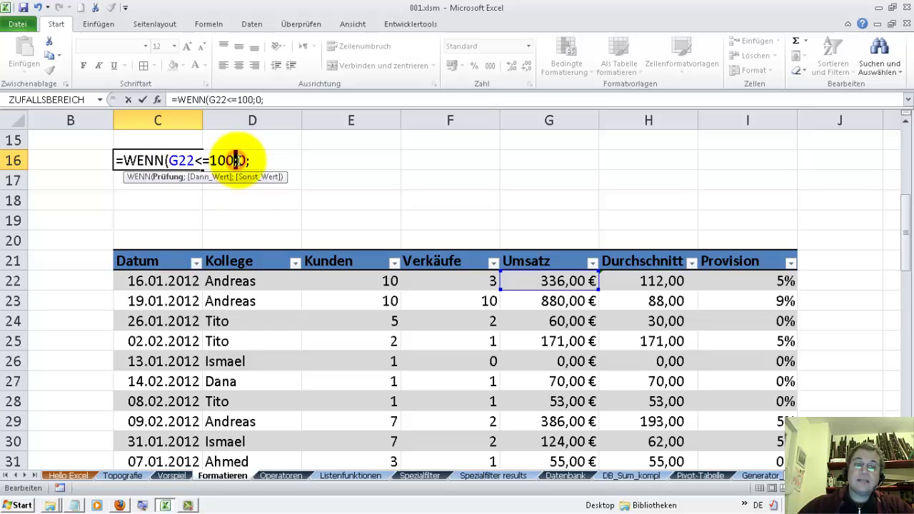
double_click(242, 160)
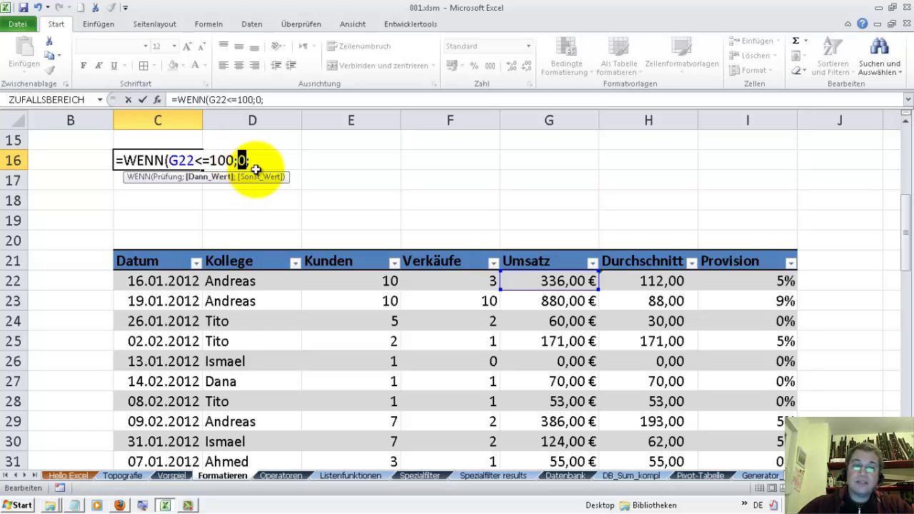
click(260, 161)
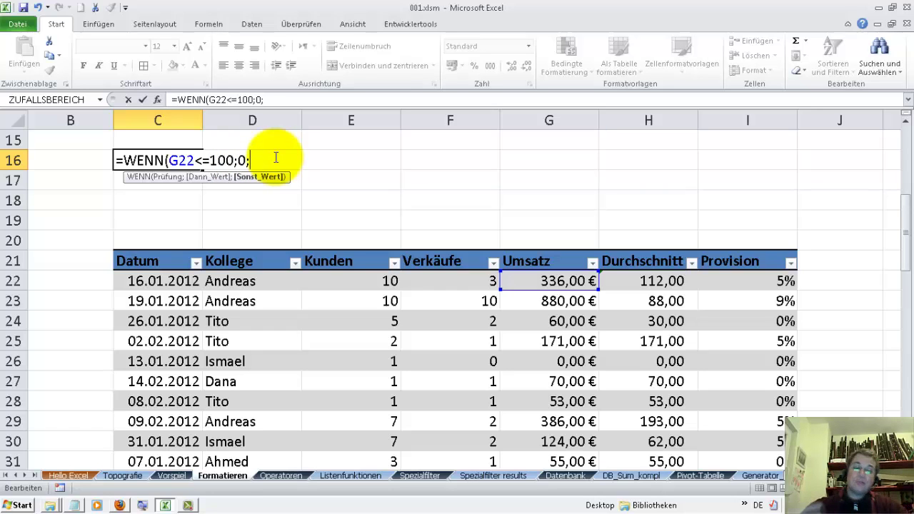
Nest a second WENN in C16 returning 0,05 when G22 is at most 500
text(wenn)
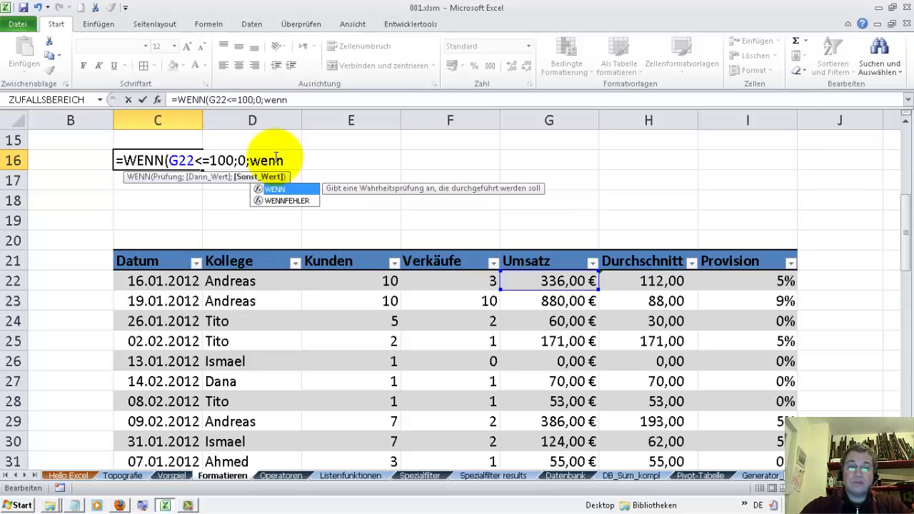
text(()
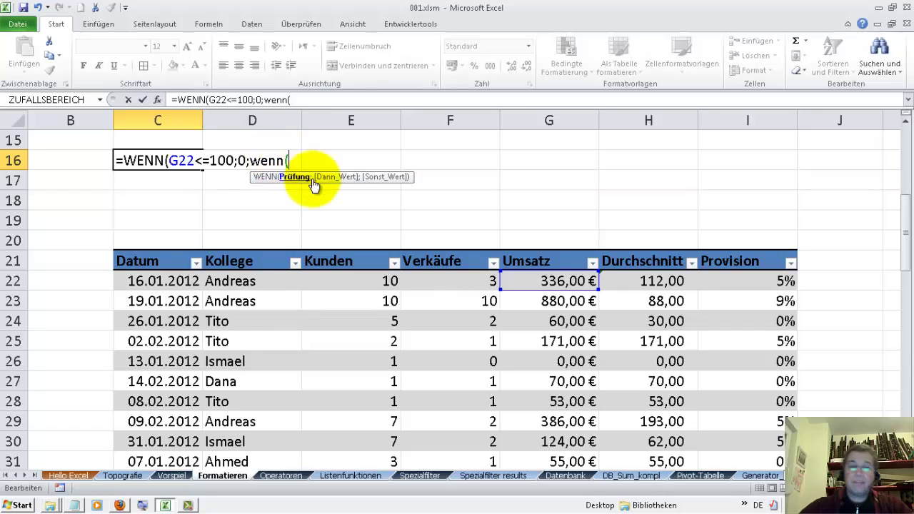
click(574, 280)
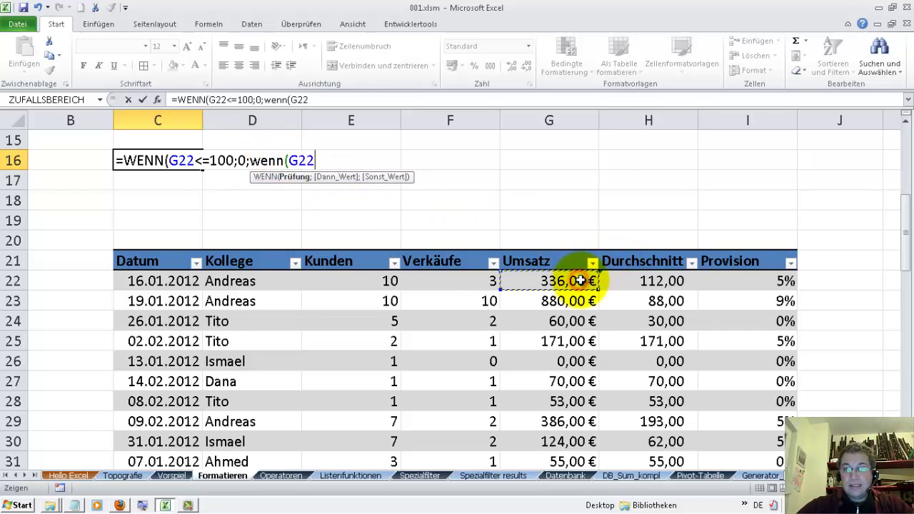
text(<=1)
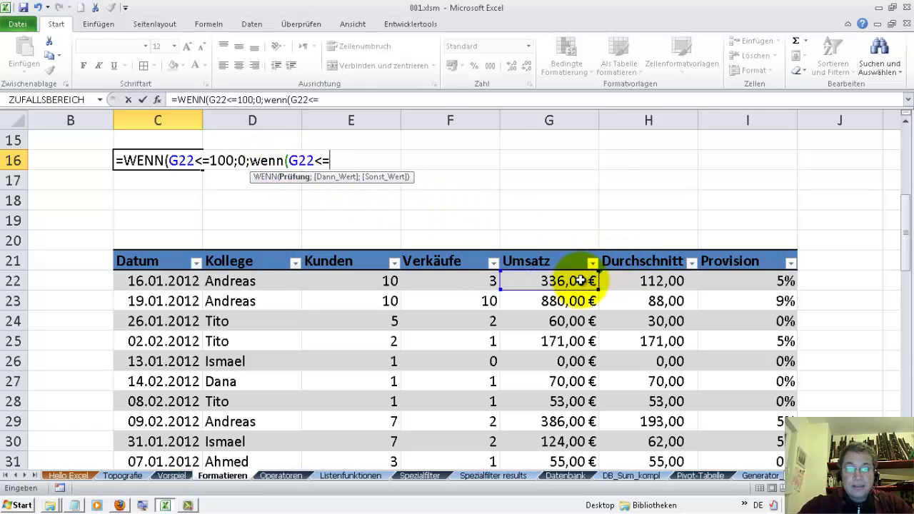
text(00)
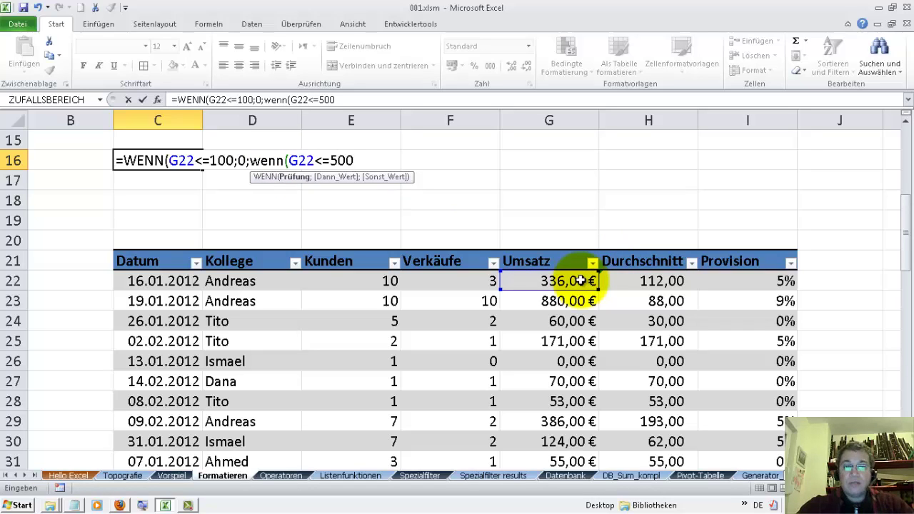
text(;)
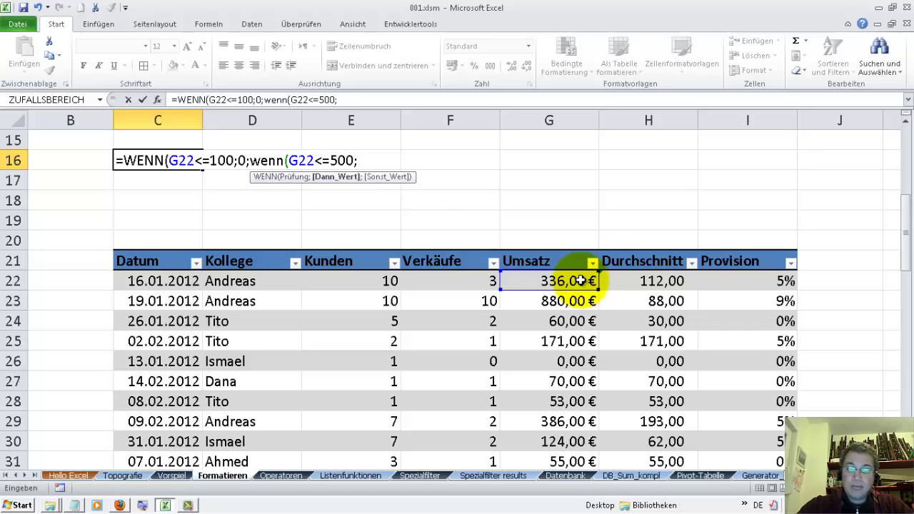
text(0)
text(5)
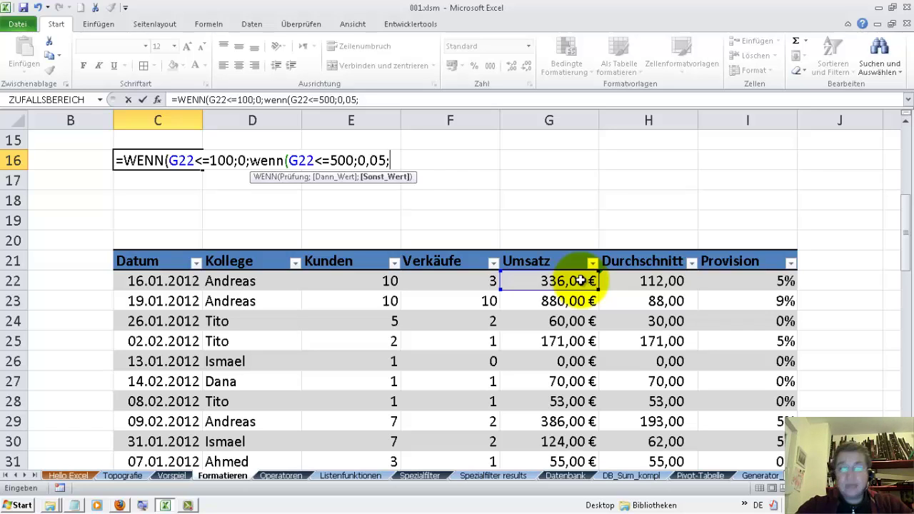
Nest a third WENN returning 0,09 up to 1000, otherwise 0,14, and close the parentheses
text(WEnn)
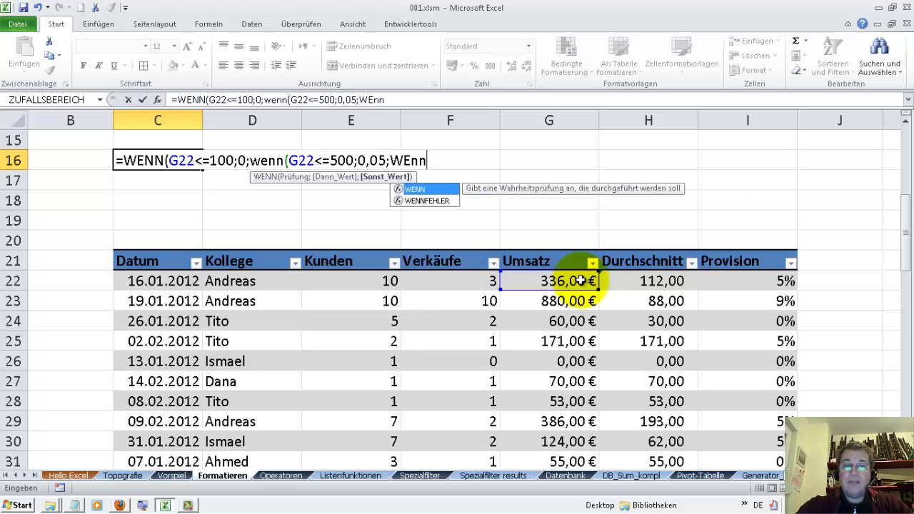
key(BackSpace)
key(BackSpace)
key(BackSpace)
text(enn()
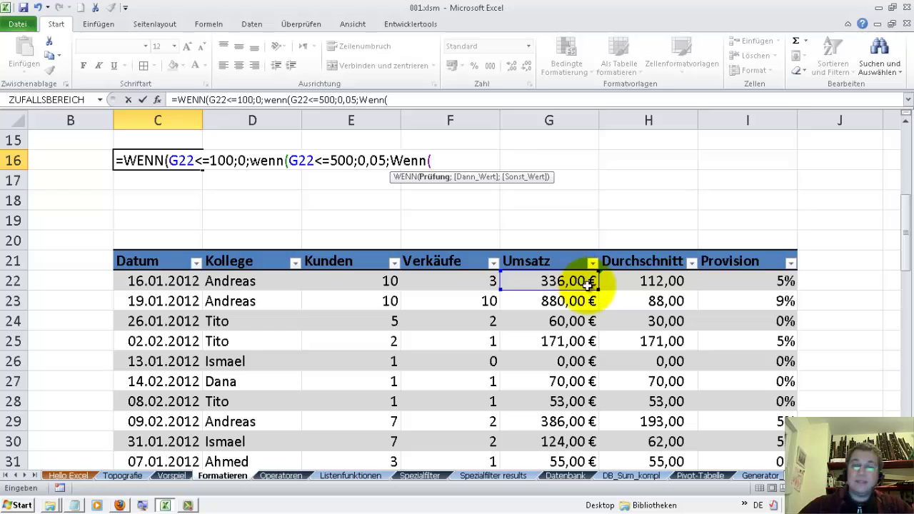
click(587, 282)
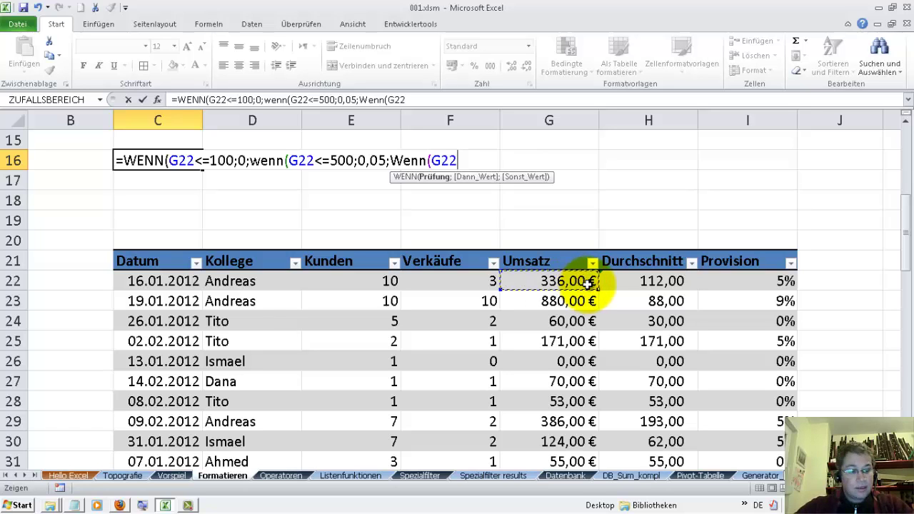
text(<=1)
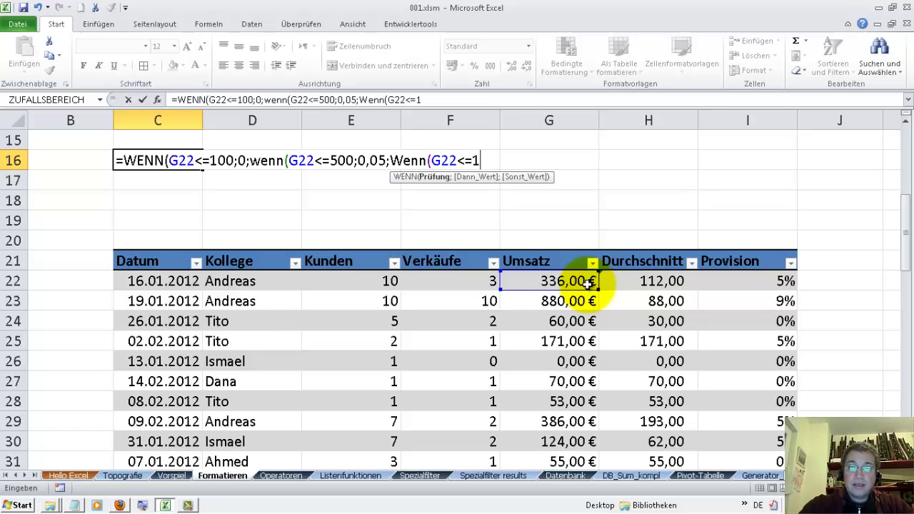
text(000;0,09)
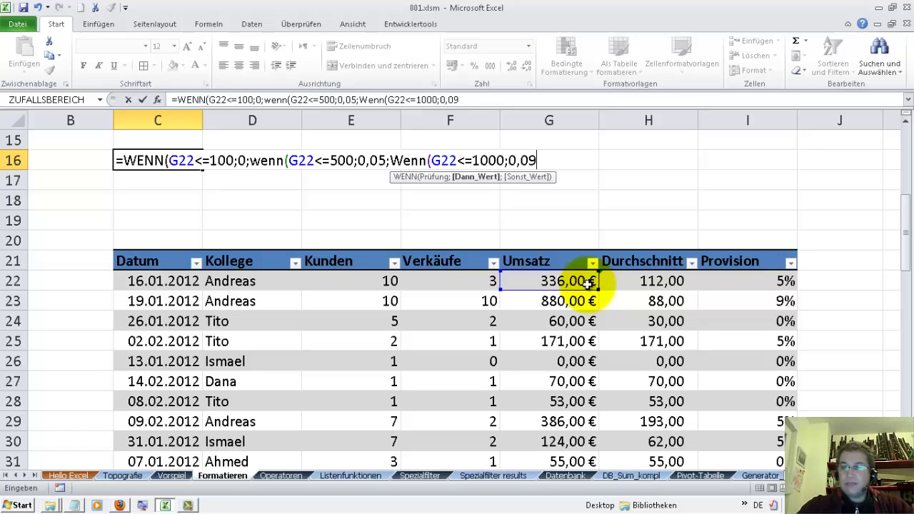
text(;0,14)
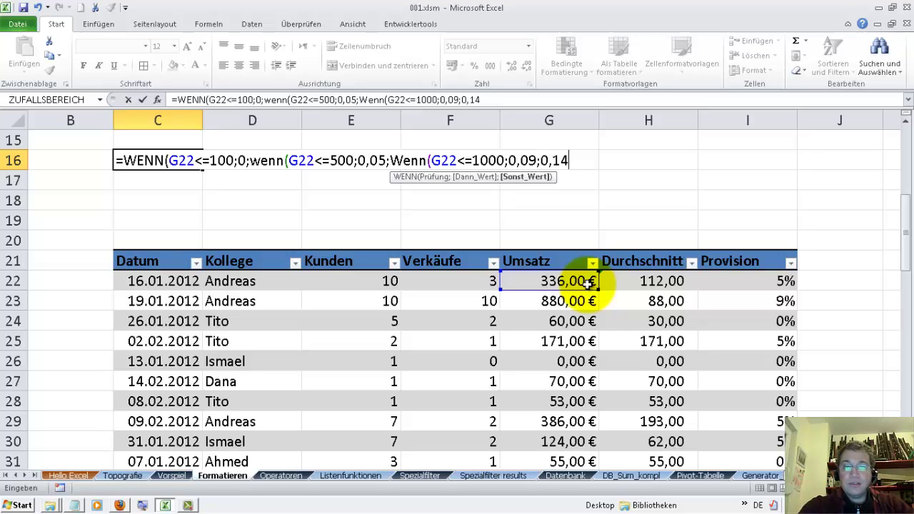
text())
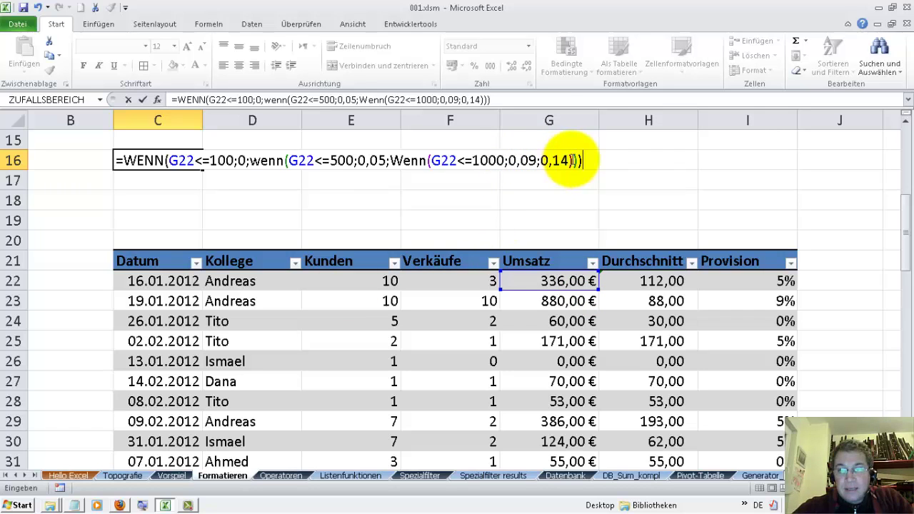
Verify the nested WENN parentheses and commit the formula, so C16 shows 0,05
click(569, 160)
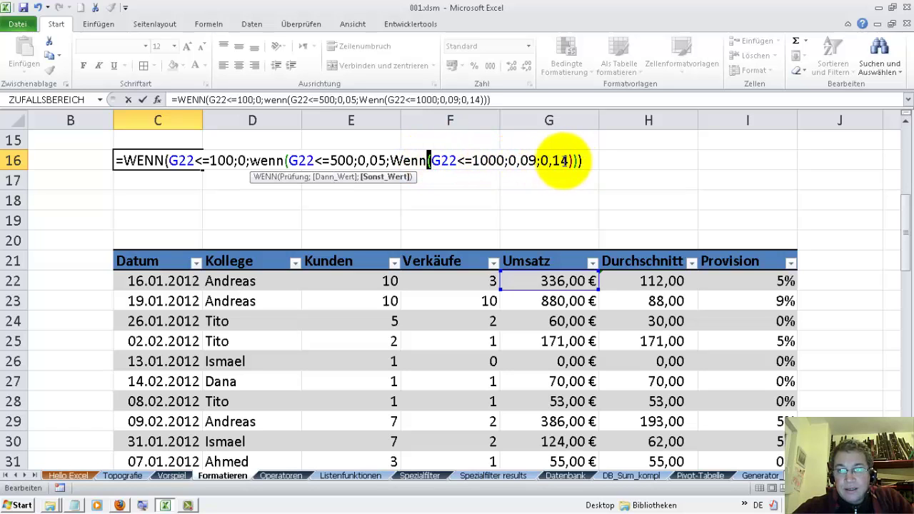
drag(429, 160, 575, 161)
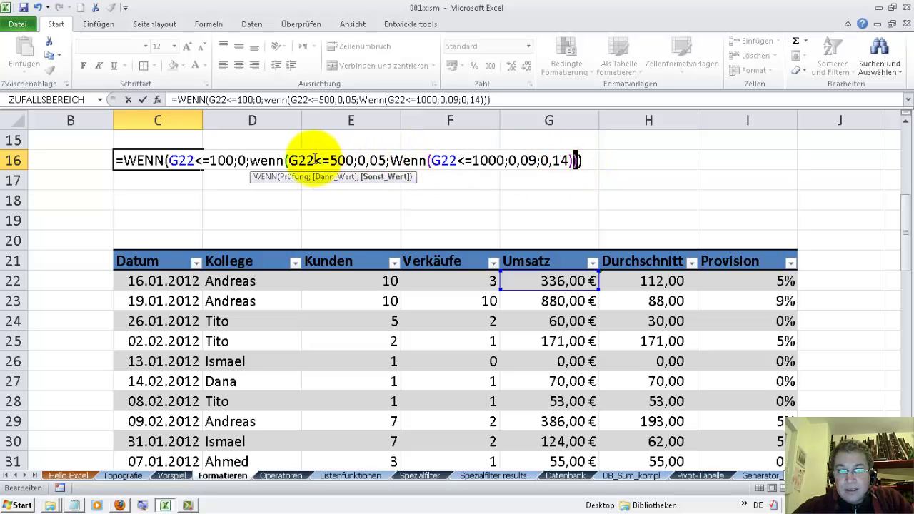
click(582, 160)
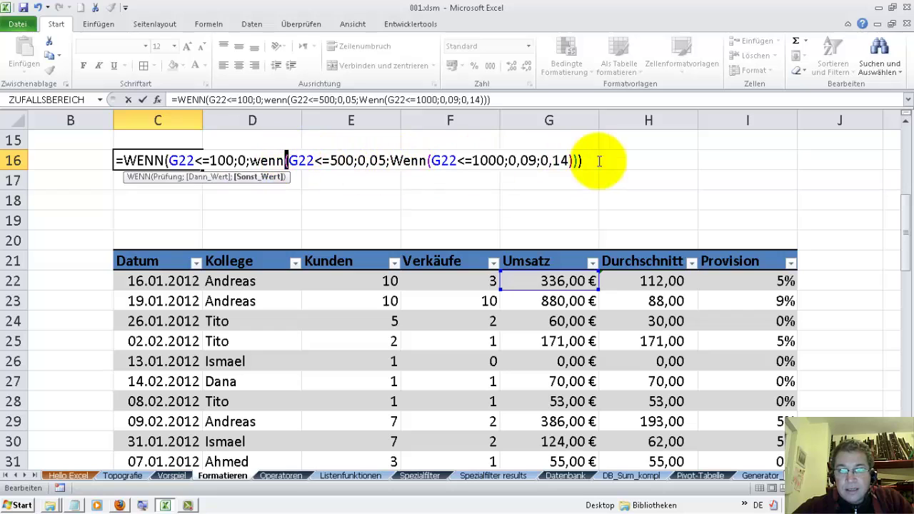
click(167, 159)
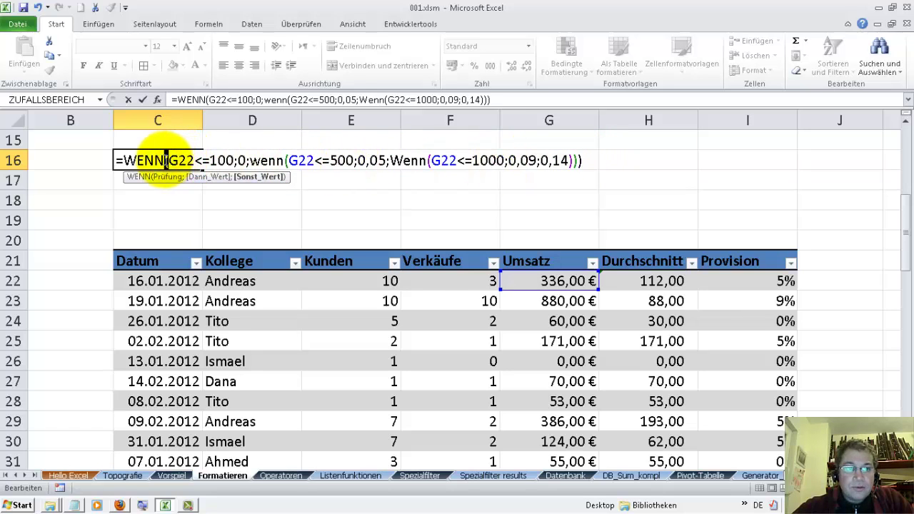
click(591, 156)
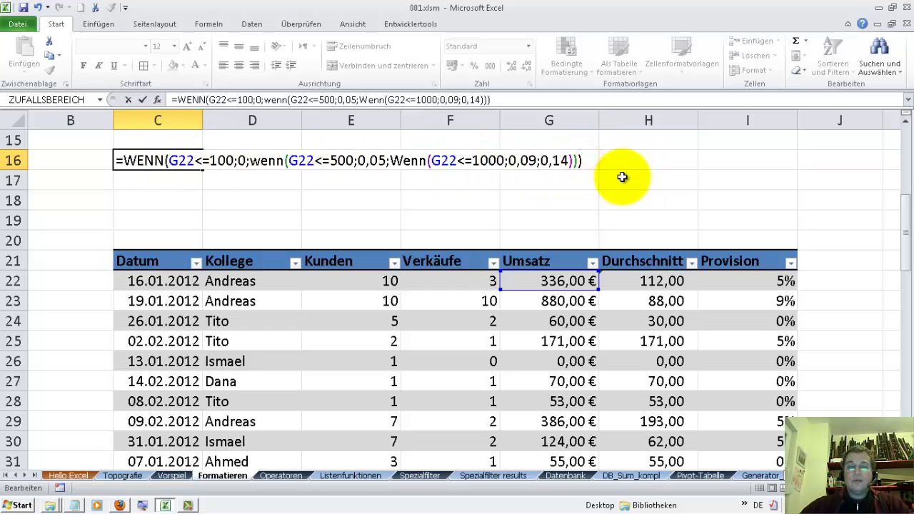
key(Return)
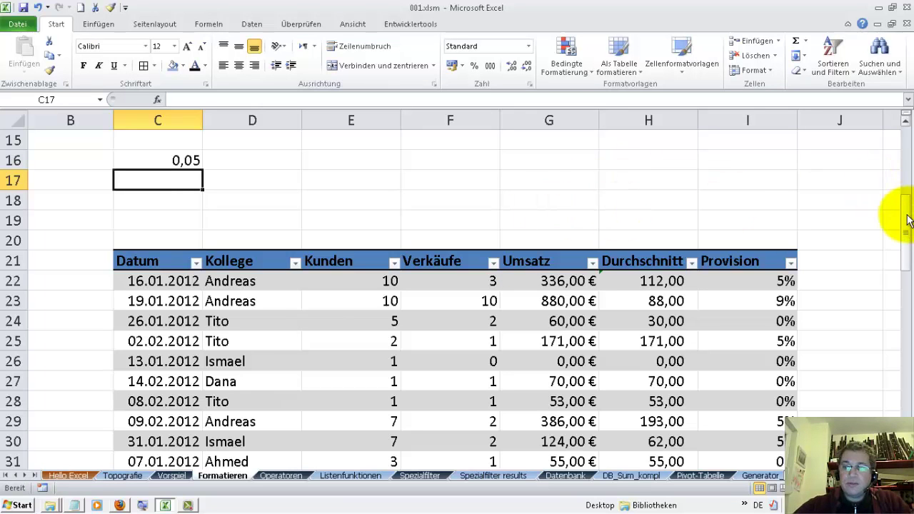
Enter the test values 100 in E12 and 5 in E13
drag(907, 209, 903, 190)
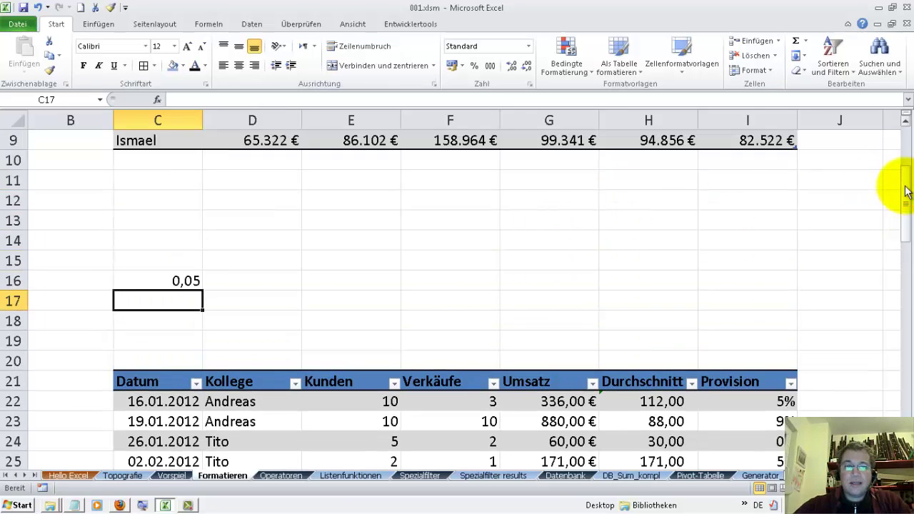
click(339, 200)
text(100)
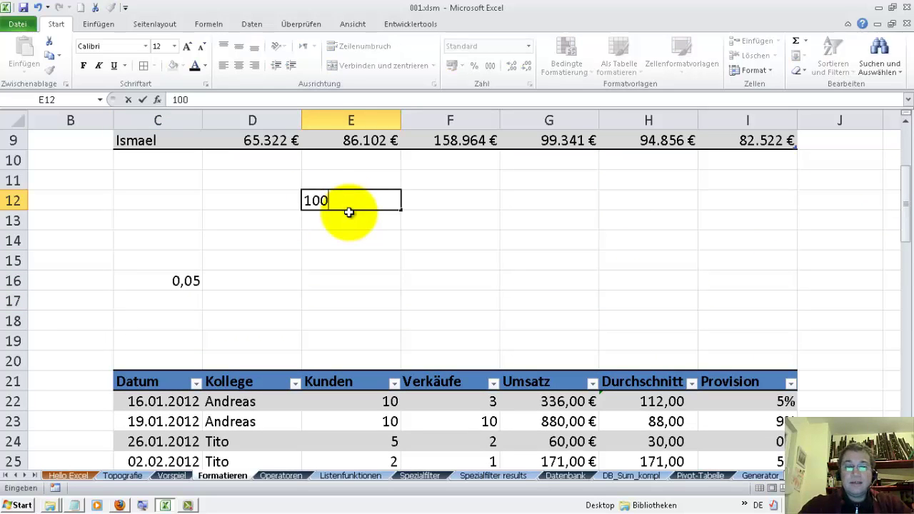
key(Return)
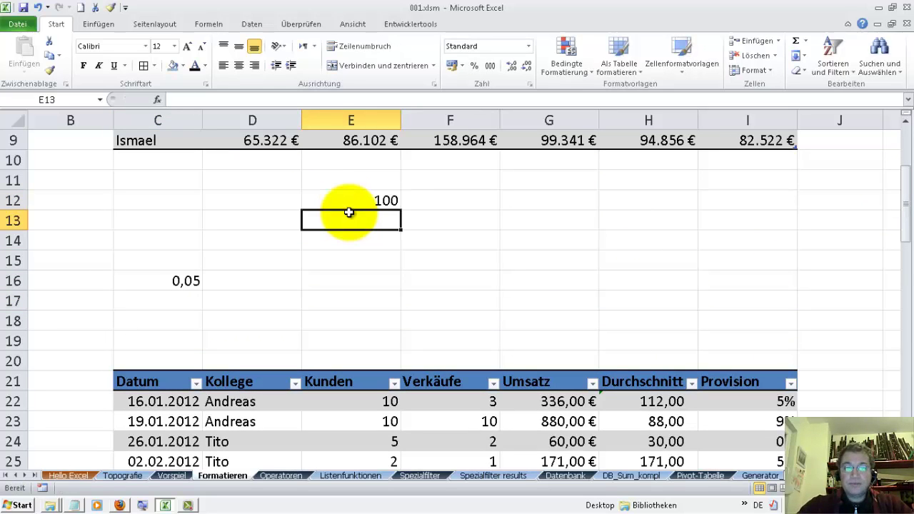
text(5)
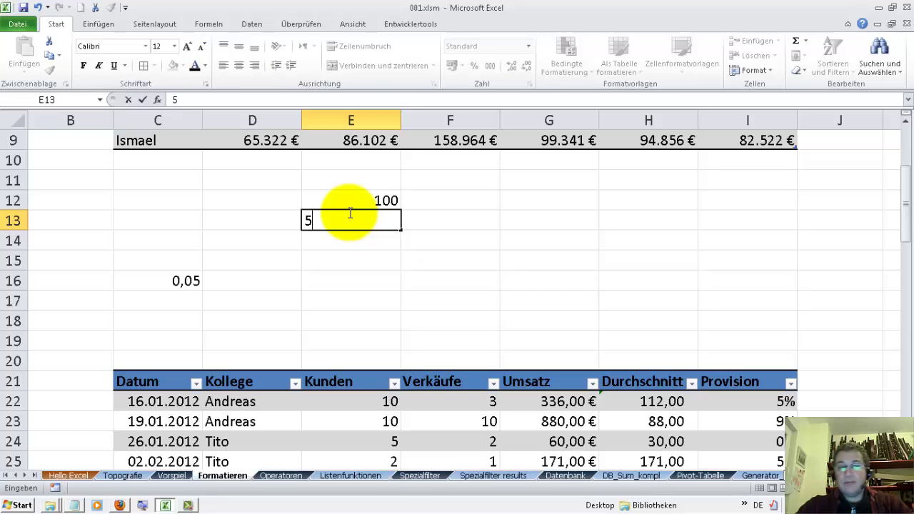
key(Return)
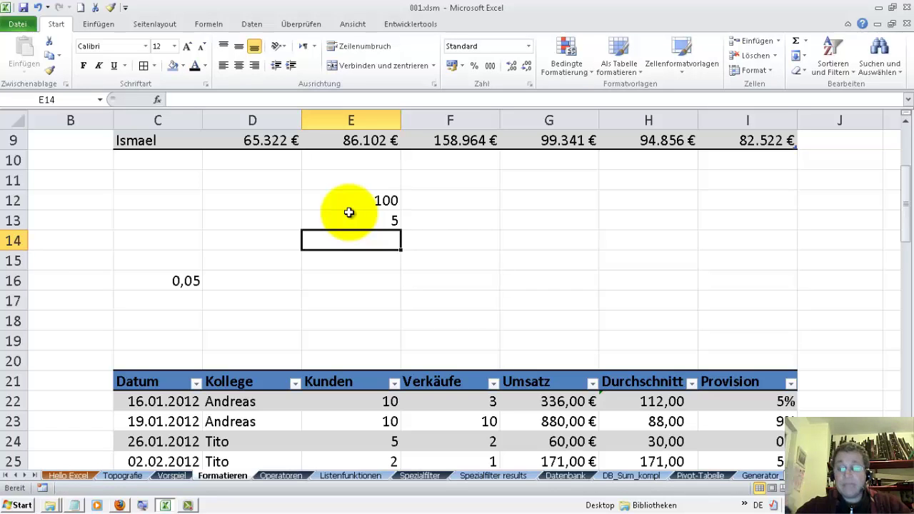
Enter =E13/E12 in E14 and display the share in Percent Style
text(=)
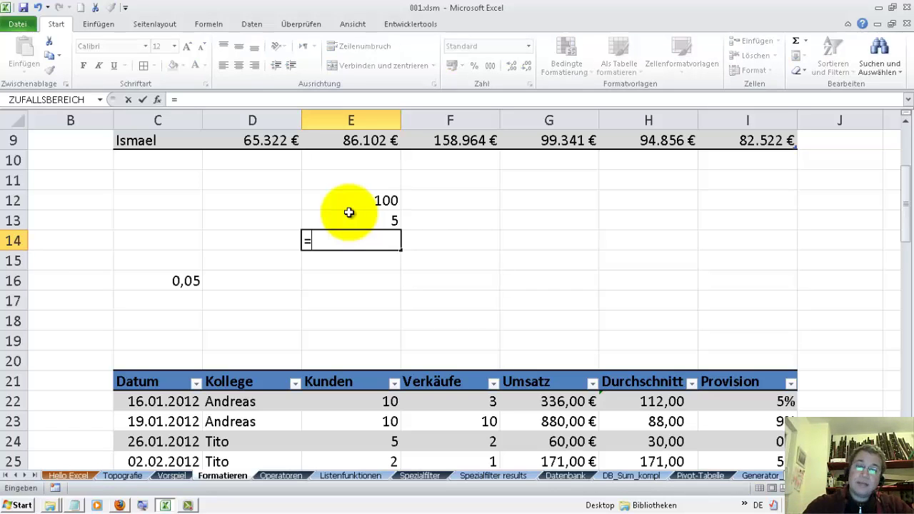
click(357, 218)
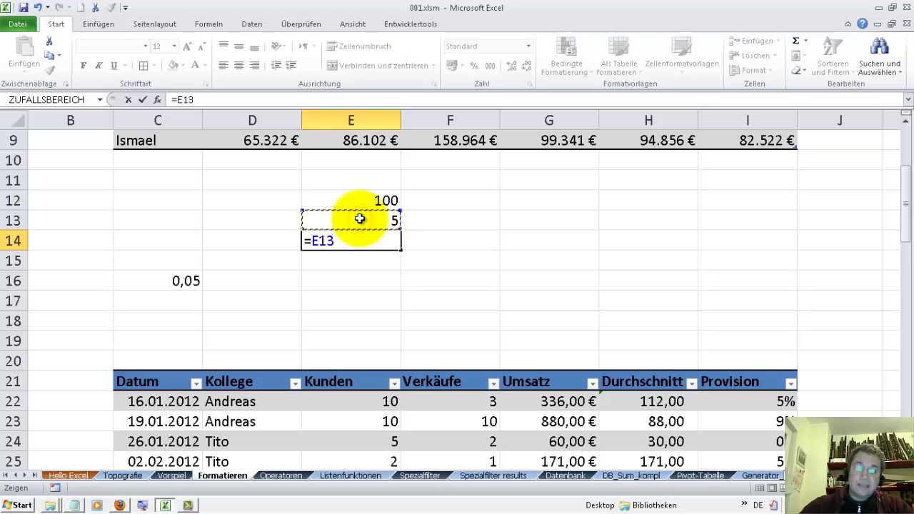
text(/)
click(381, 200)
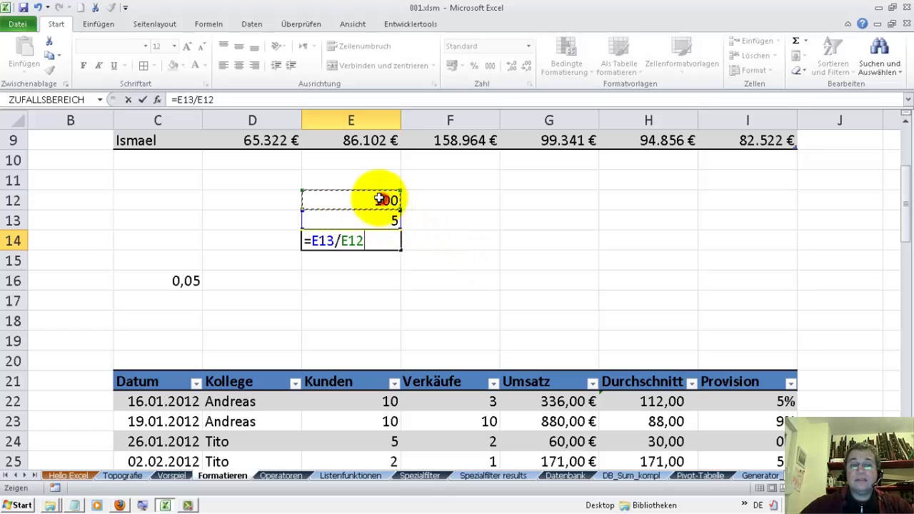
key(Return)
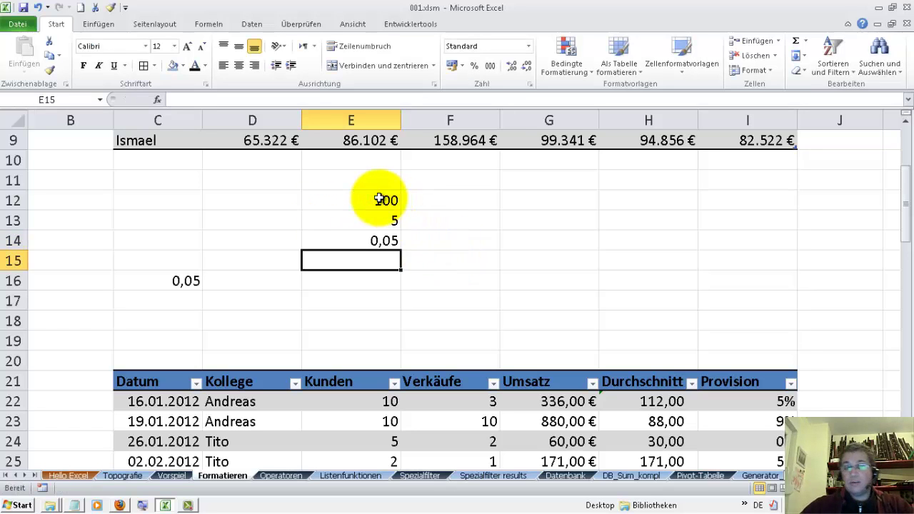
click(386, 242)
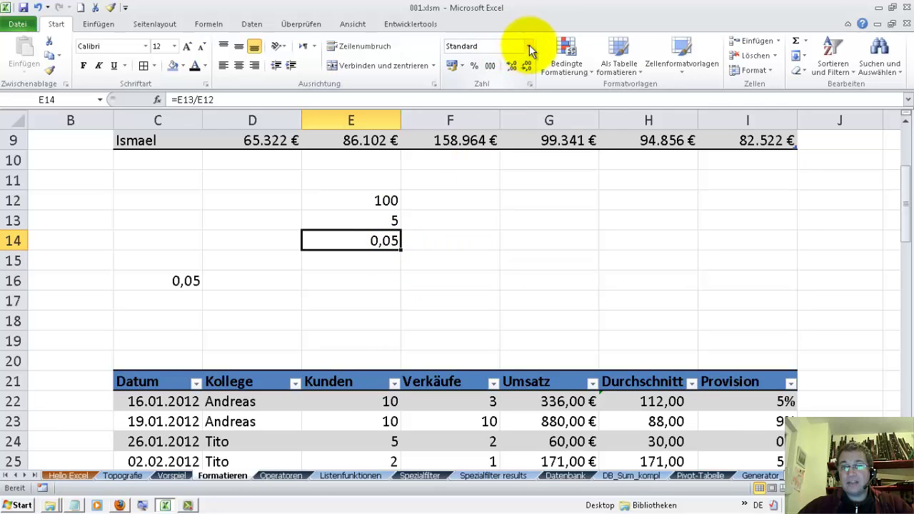
click(475, 66)
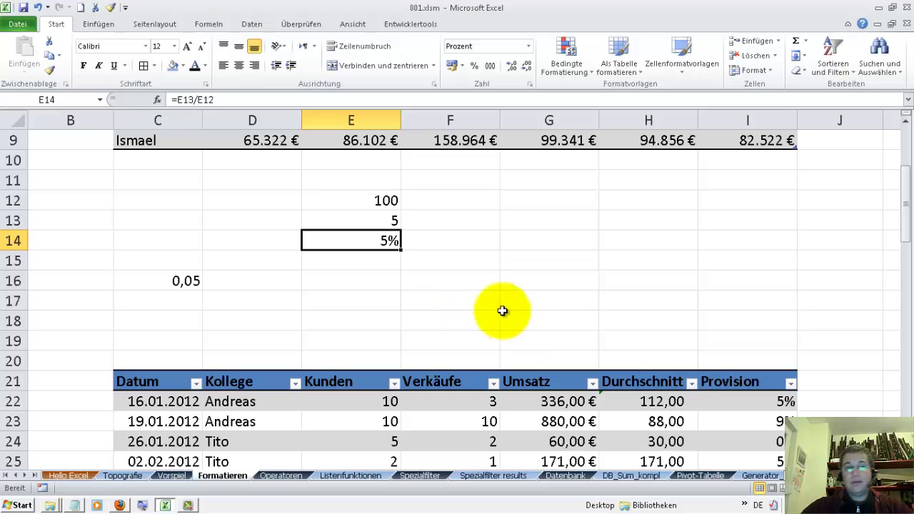
Test 0,05 in F14 as a percentage, then delete the E14 share formula
click(494, 242)
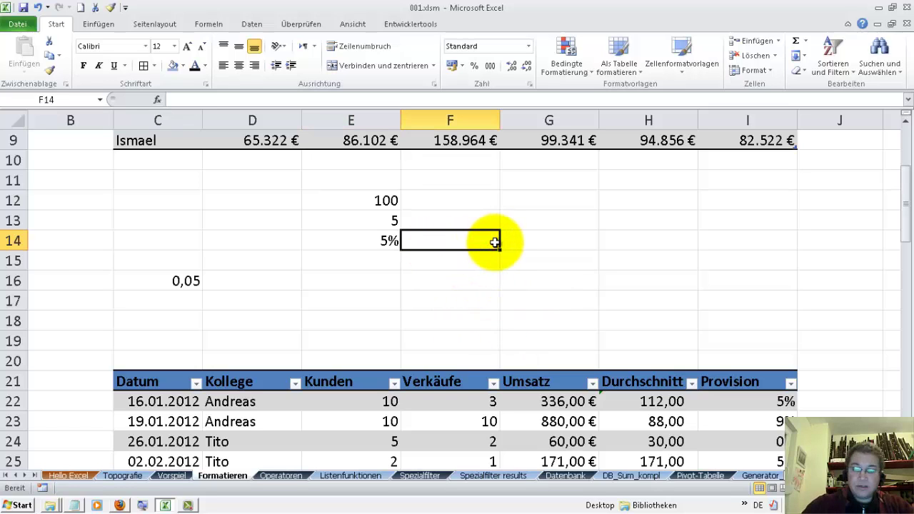
text(0,0)
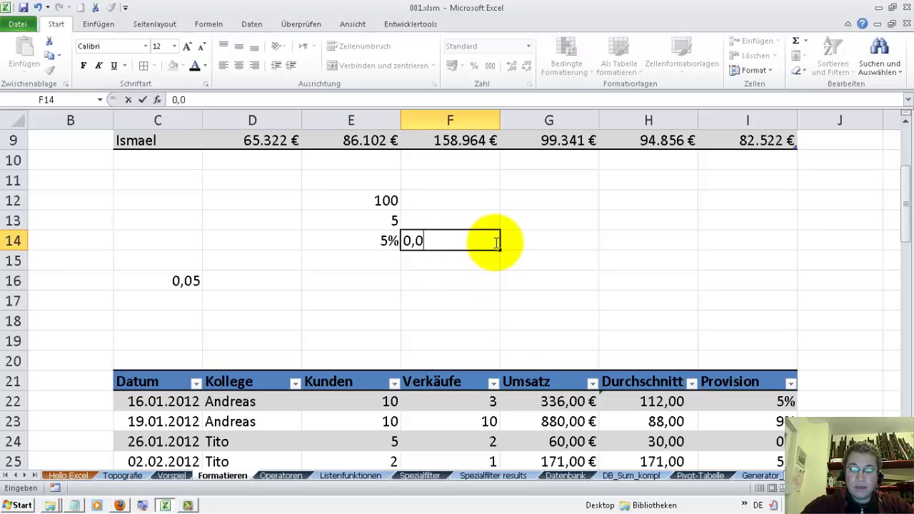
text(5)
click(585, 279)
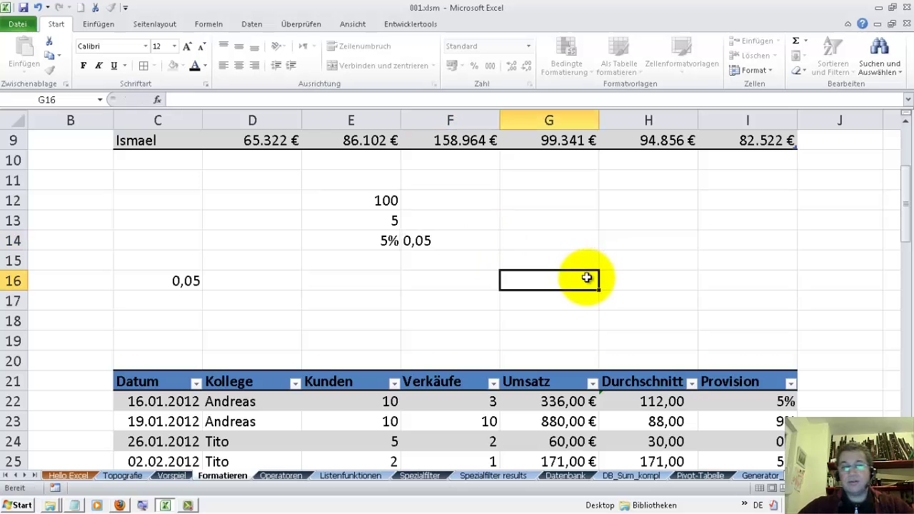
click(471, 232)
click(473, 65)
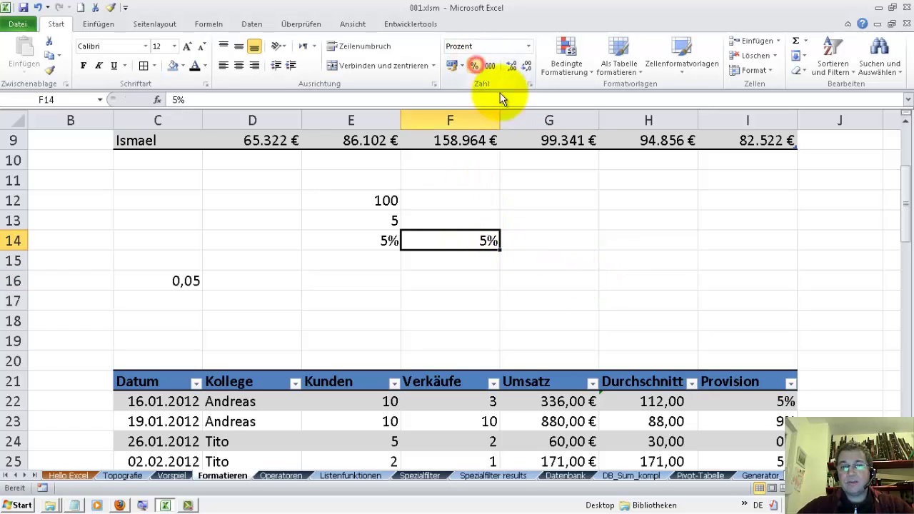
click(550, 262)
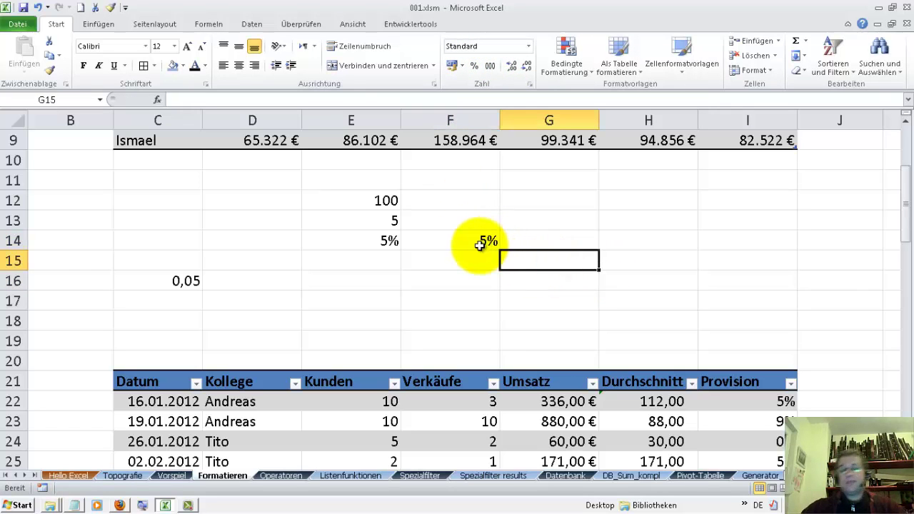
click(480, 245)
click(391, 243)
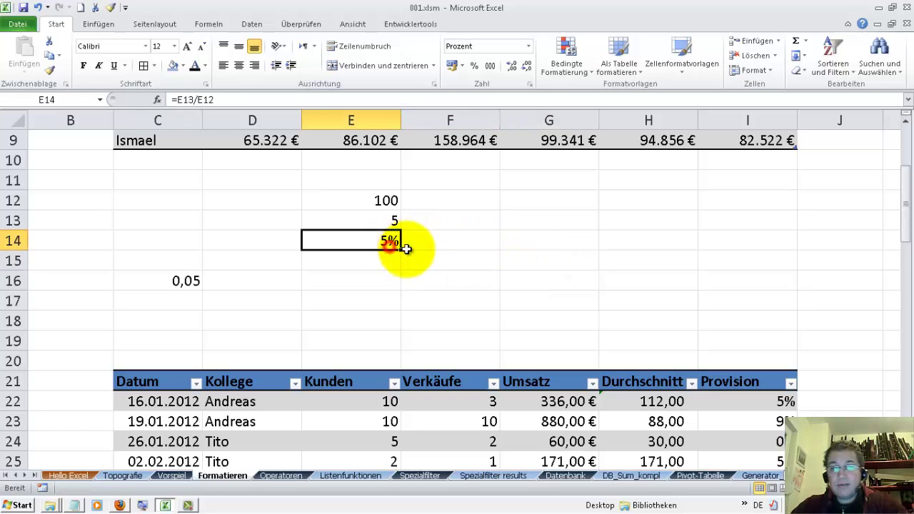
key(Delete)
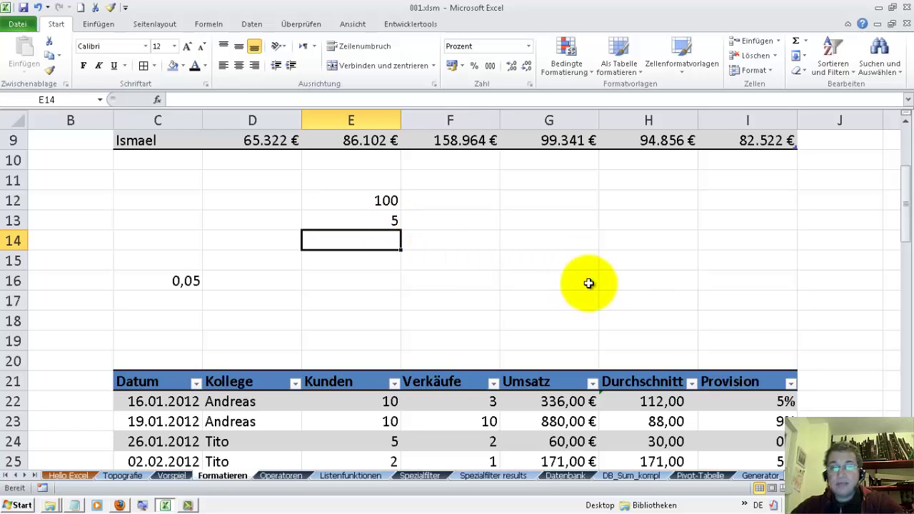
drag(903, 183, 903, 228)
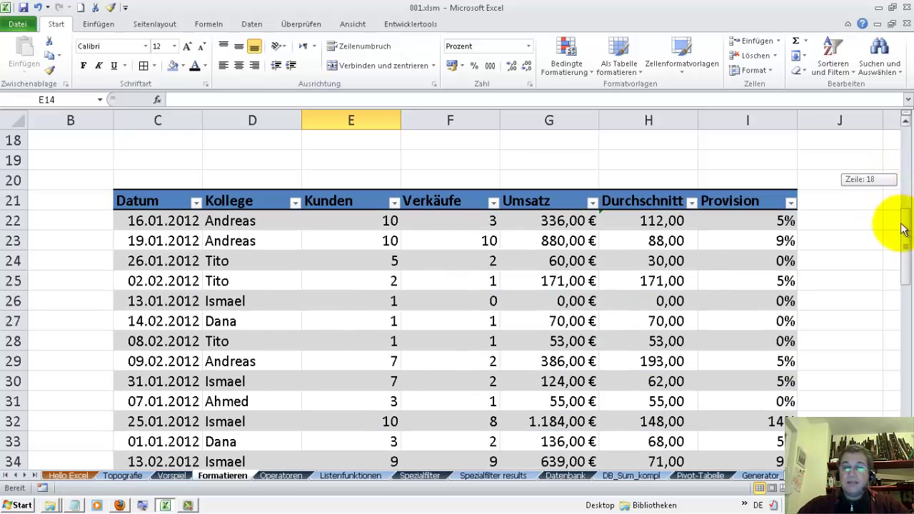
click(571, 222)
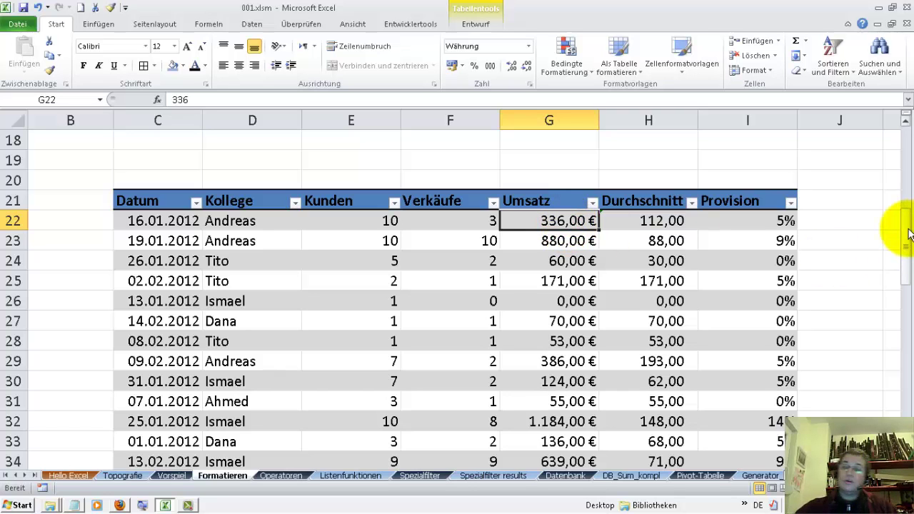
drag(904, 229, 905, 403)
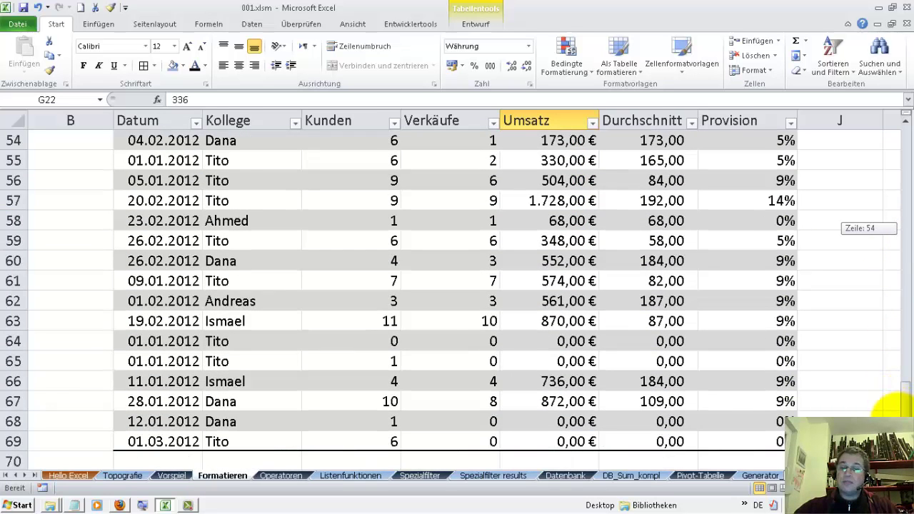
click(564, 380)
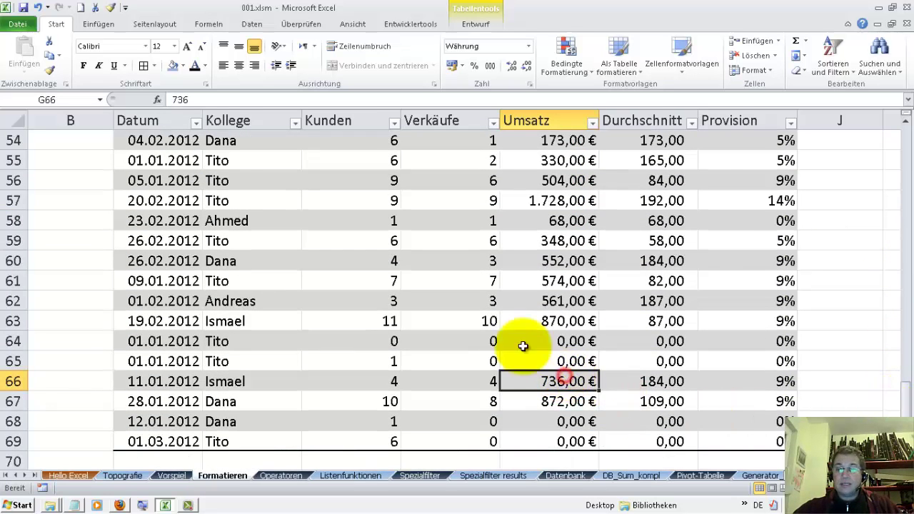
mouse_move(904, 393)
mouse_down()
mouse_move(902, 150)
mouse_move(899, 182)
mouse_up()
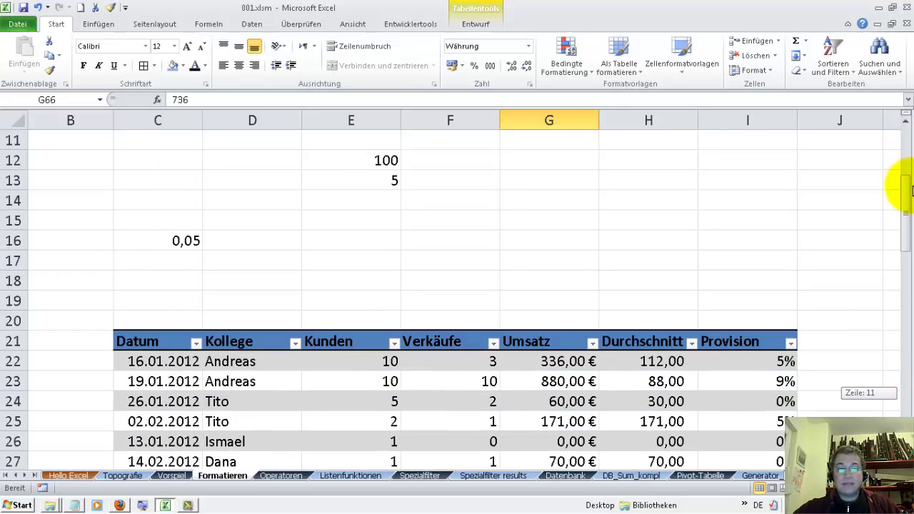
click(377, 161)
Delete the leftover test values in E12, E13 and C16
click(381, 179)
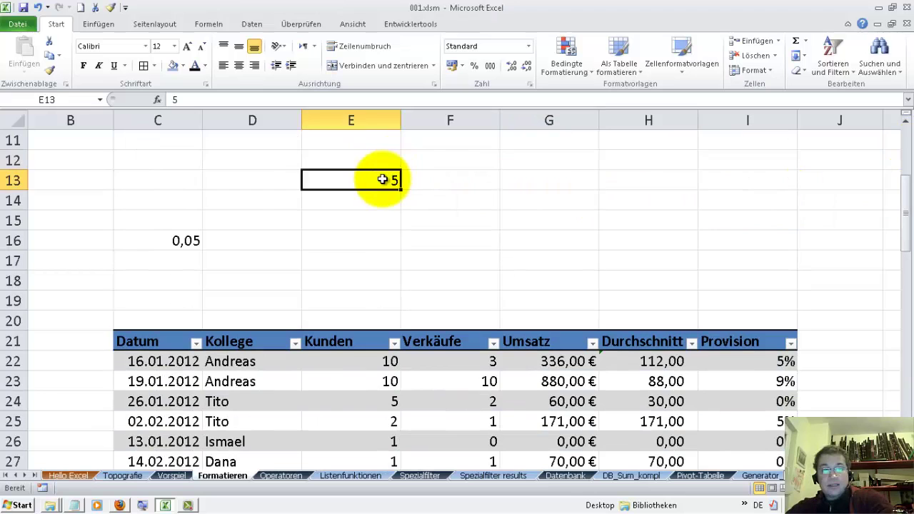
click(187, 237)
key(Delete)
Label D13 Gesamtumsatz and sum the Umsatz column in E13, giving 17290
click(226, 181)
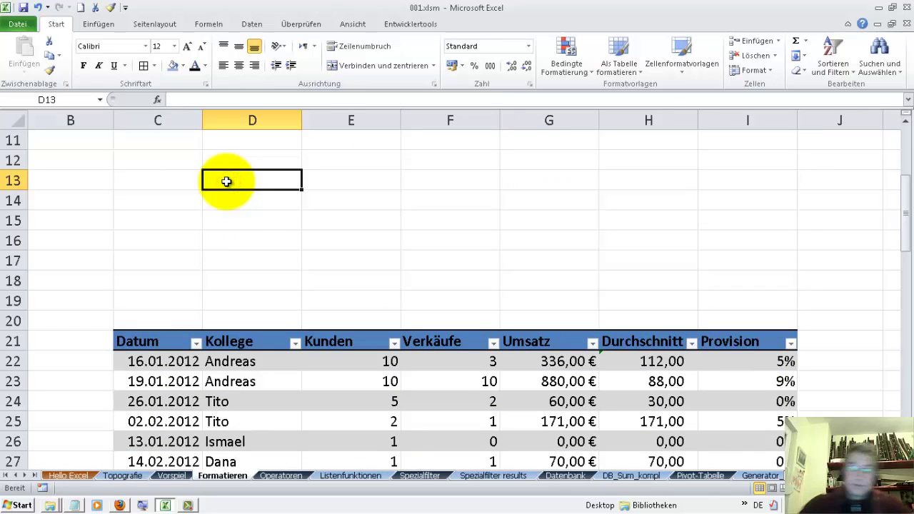
text(Gesamtum)
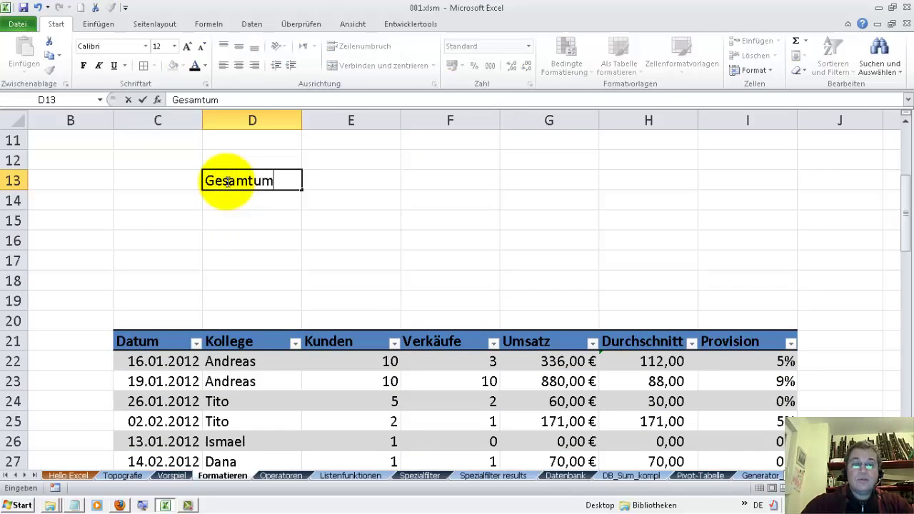
text(satz)
key(Tab)
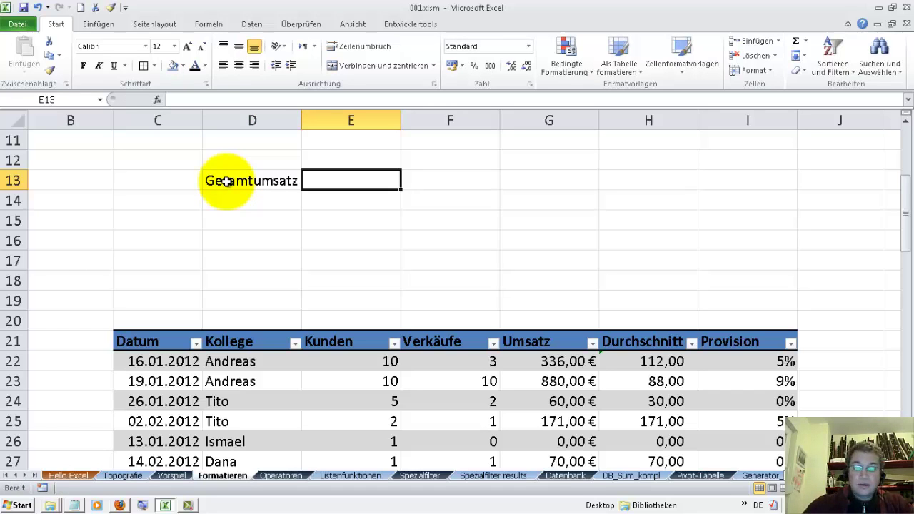
text(=s)
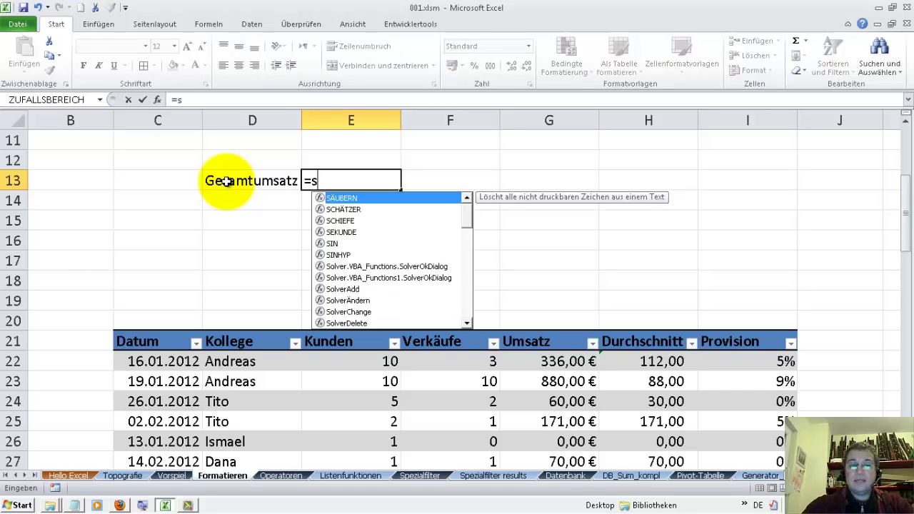
text(umme()
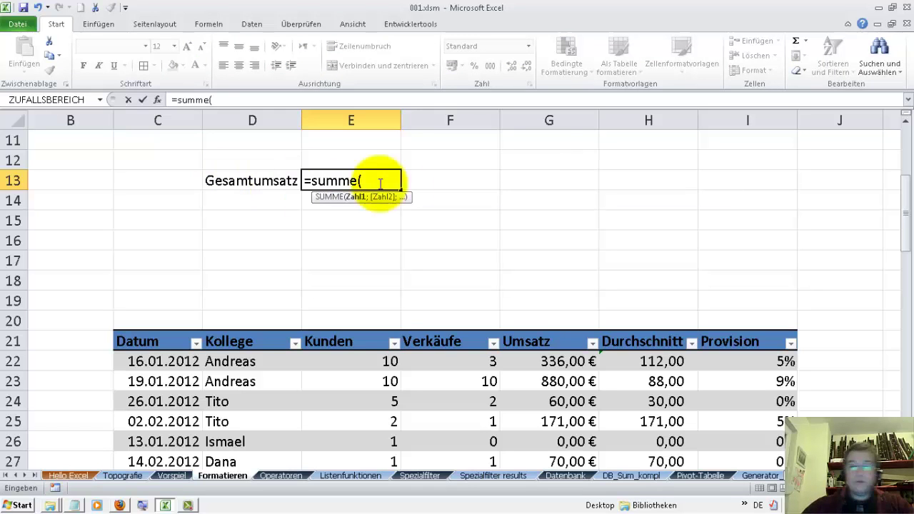
click(561, 360)
key(ctrl+shift+Down)
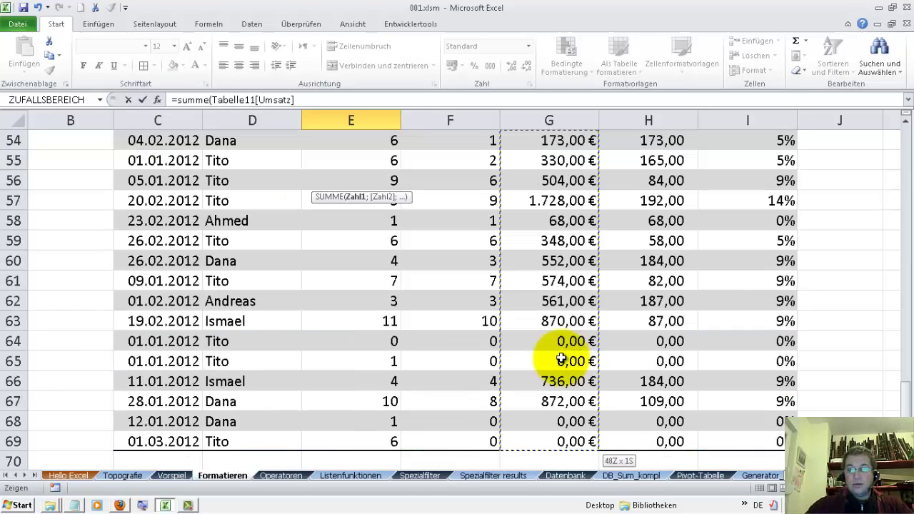
key(Return)
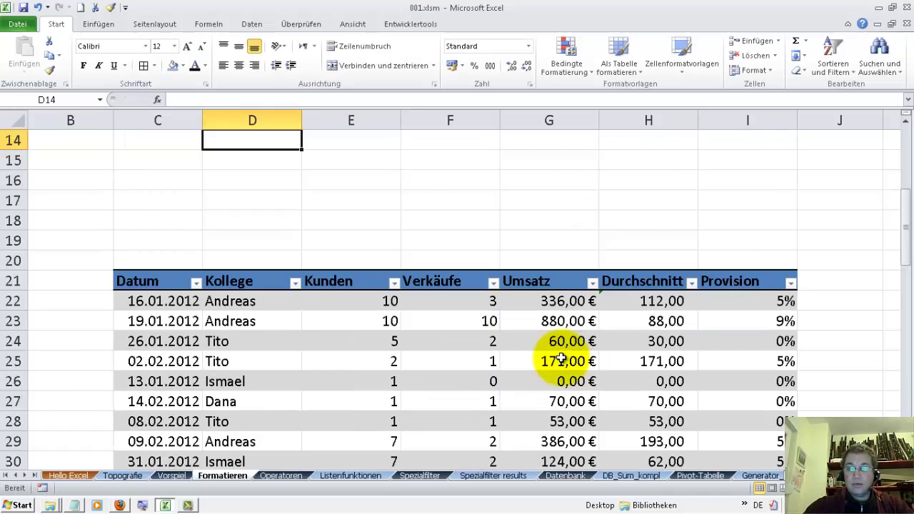
drag(902, 214, 903, 207)
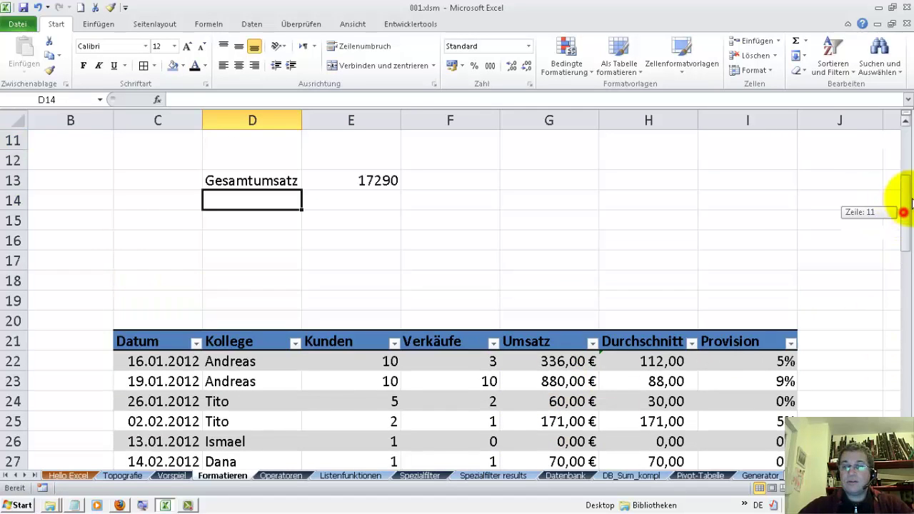
click(364, 223)
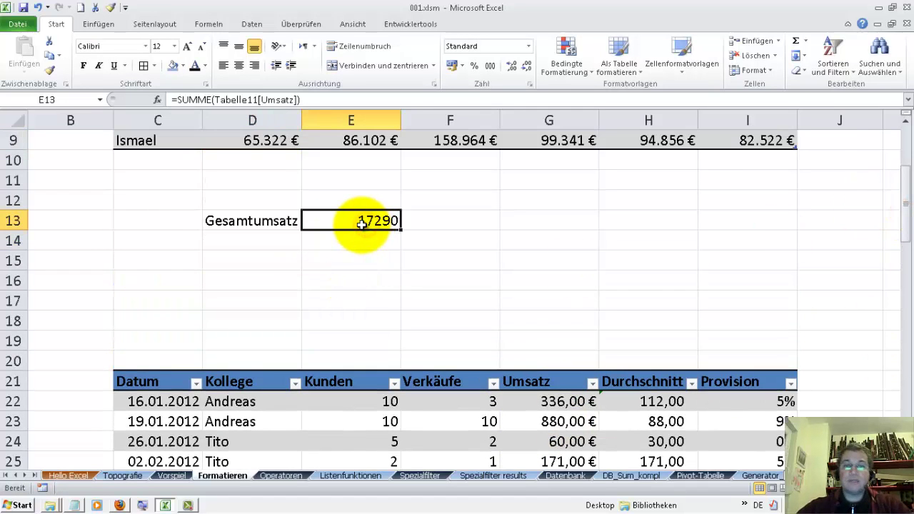
Format E13 as Währung with 0 decimal places, showing 17.290 €
key(ctrl+1)
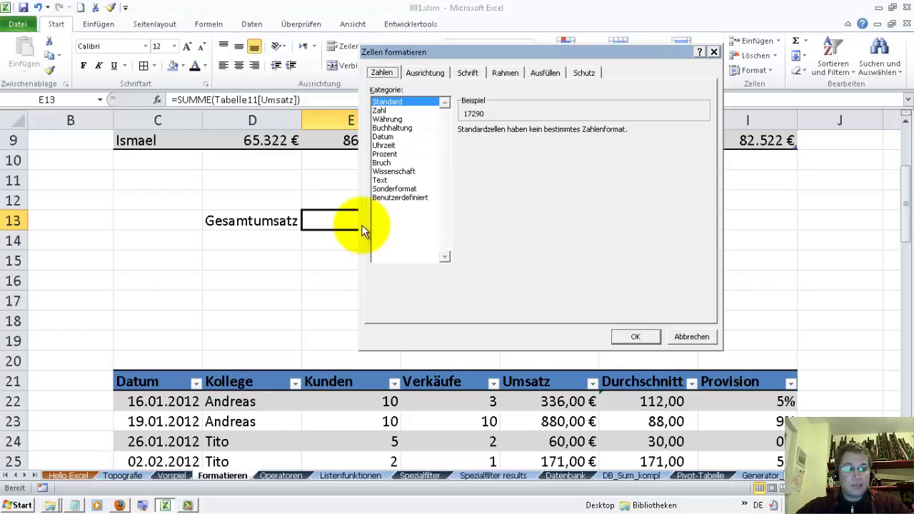
click(393, 119)
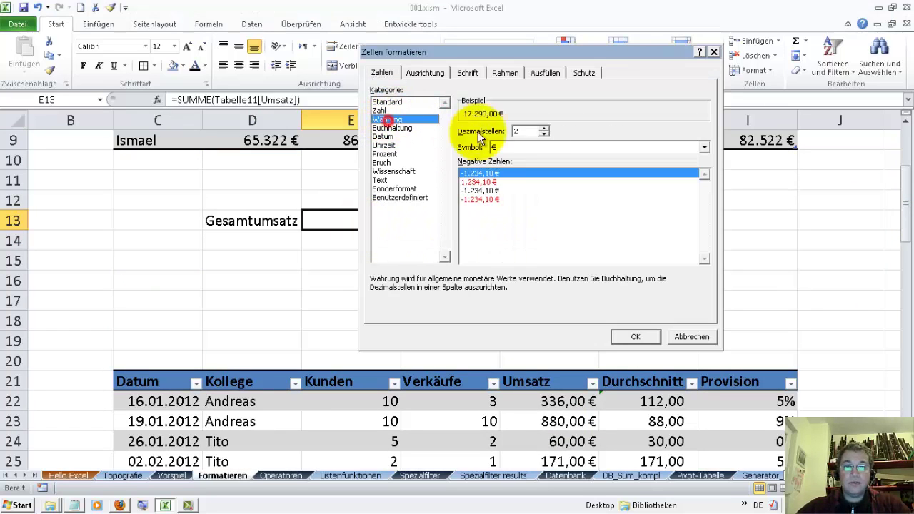
click(544, 135)
click(544, 136)
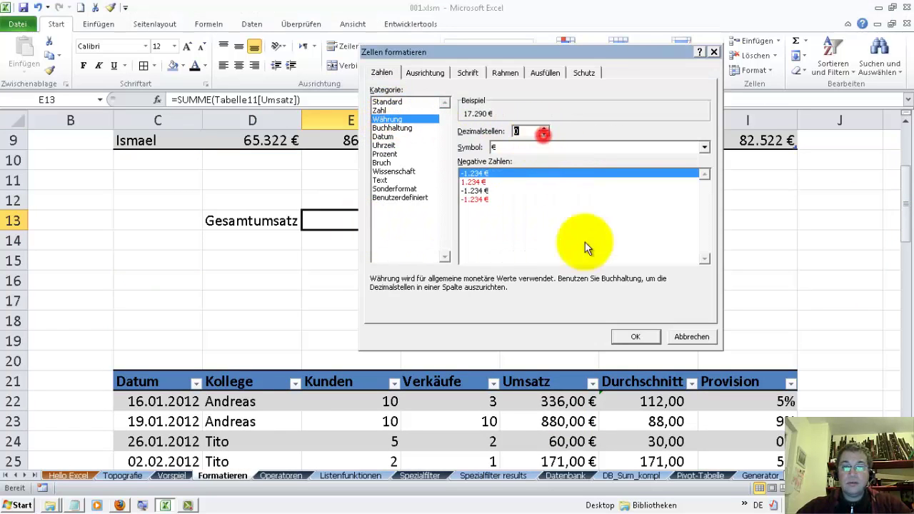
click(635, 336)
click(454, 247)
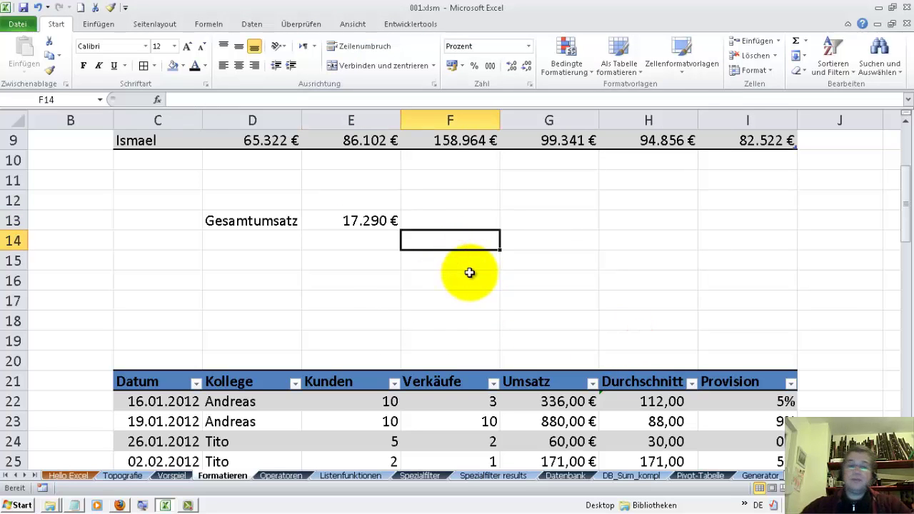
click(560, 401)
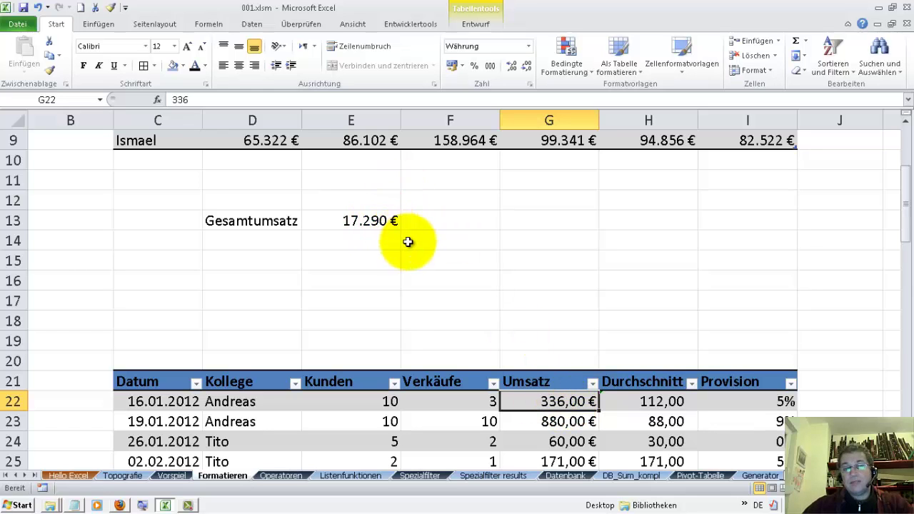
click(232, 259)
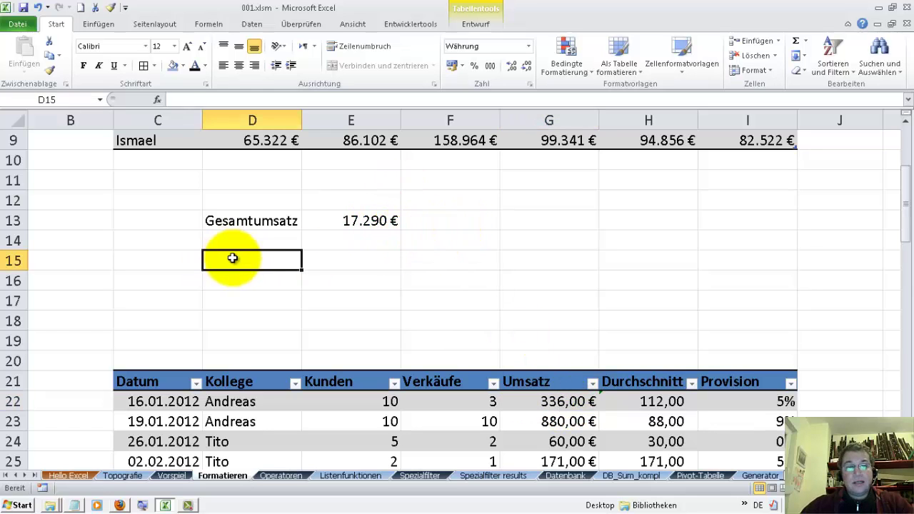
click(357, 262)
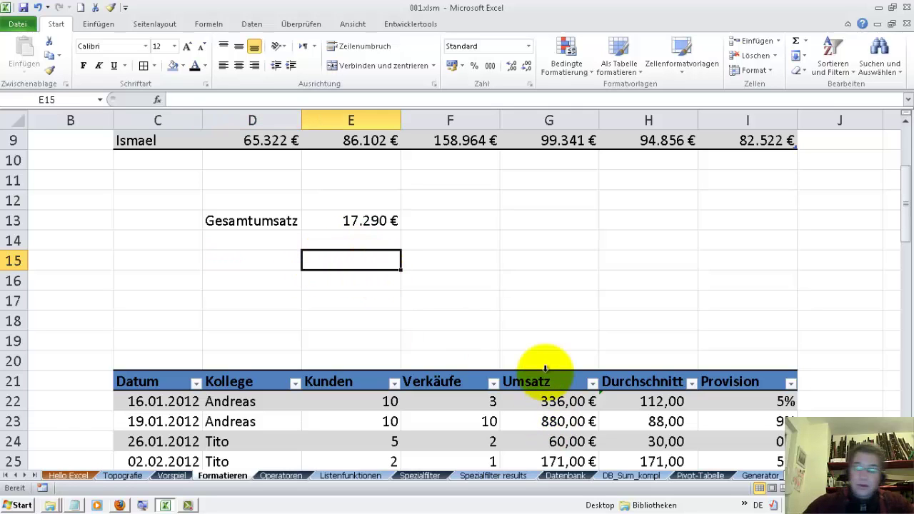
Enter =G22/E13 in E15 and show the first sale's share as 2%
text(=)
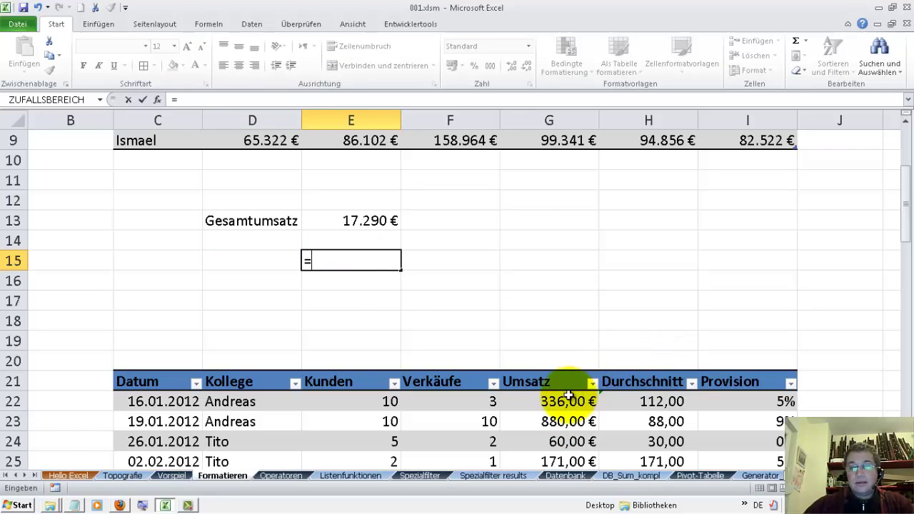
click(564, 401)
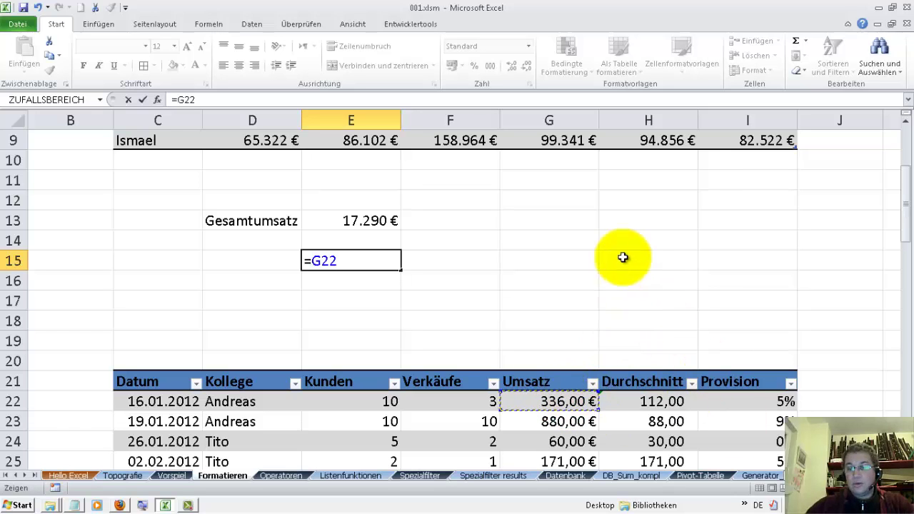
text(/)
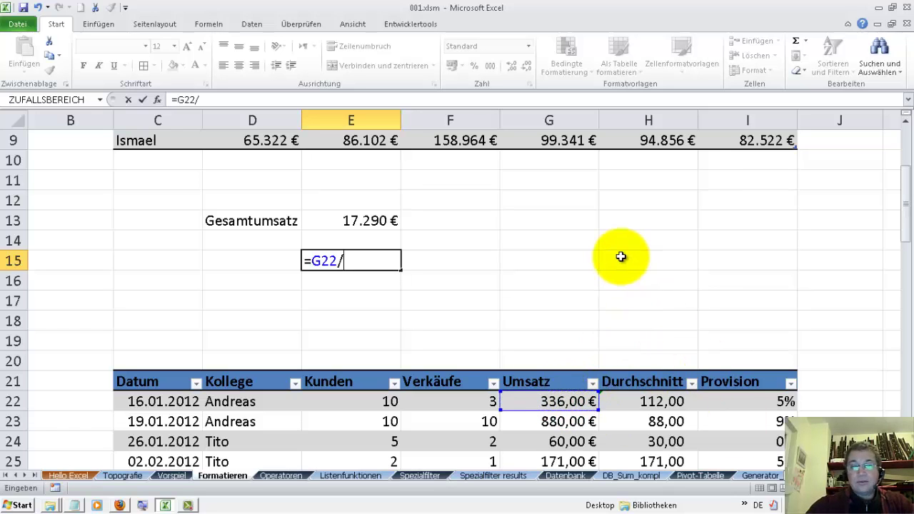
click(364, 218)
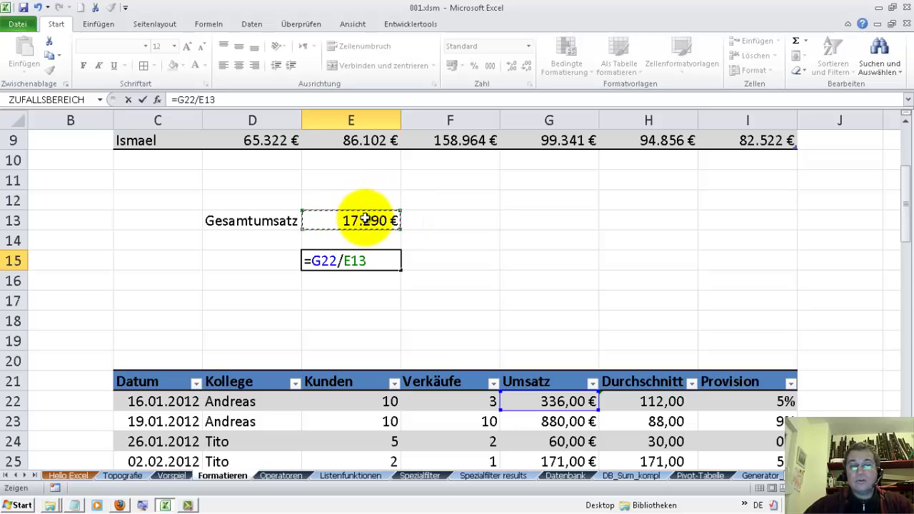
key(Return)
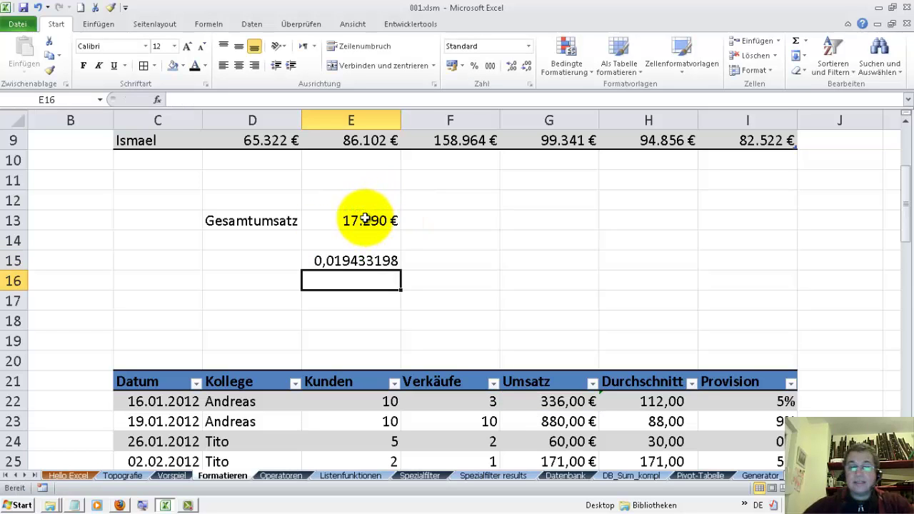
click(377, 263)
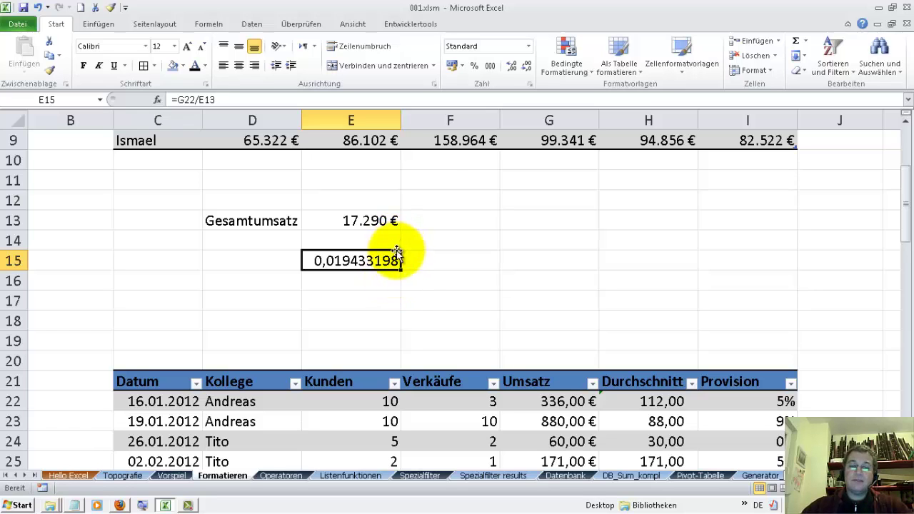
click(475, 65)
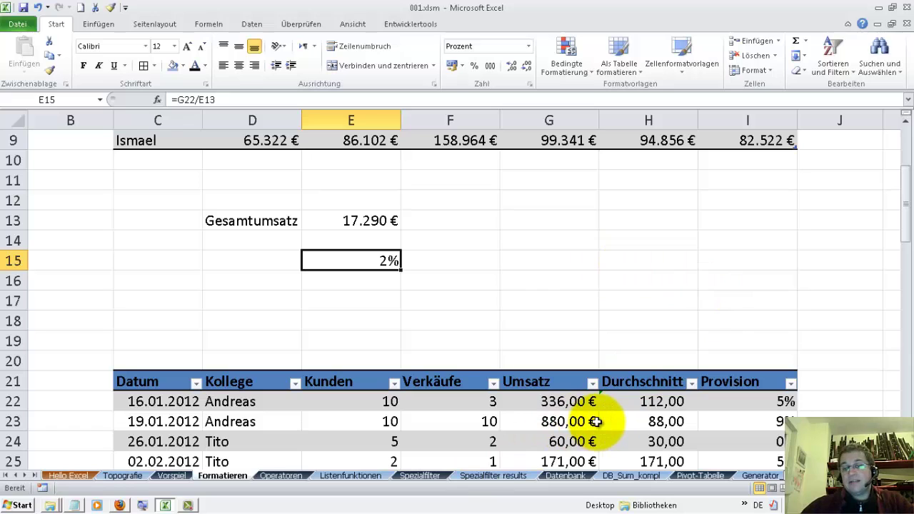
click(905, 198)
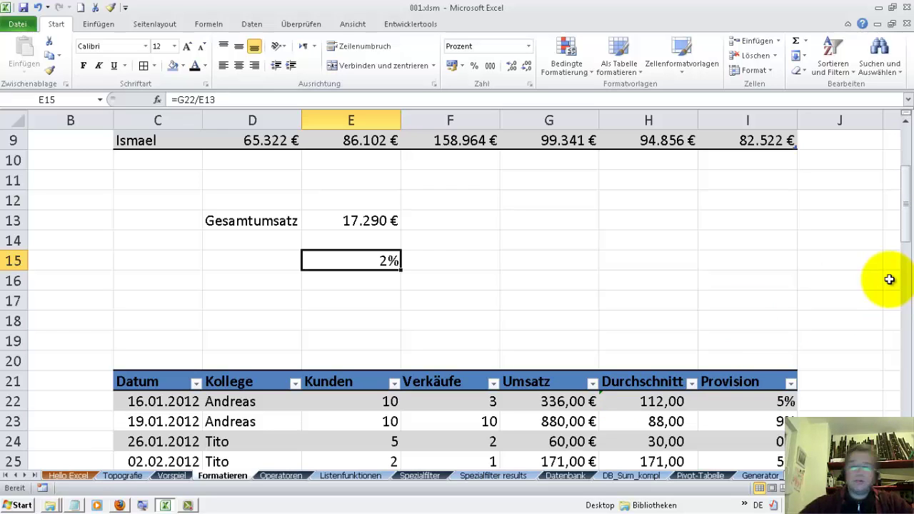
drag(907, 194, 901, 236)
click(783, 220)
click(780, 240)
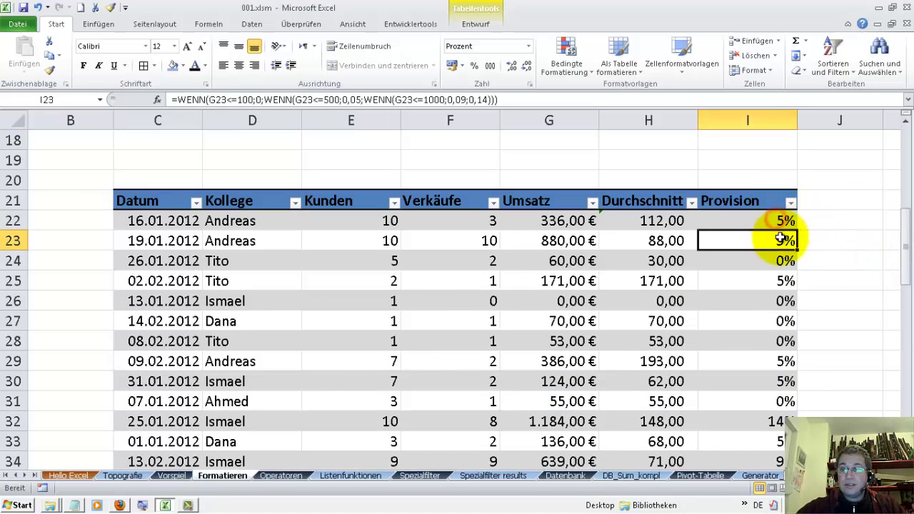
click(781, 260)
click(781, 421)
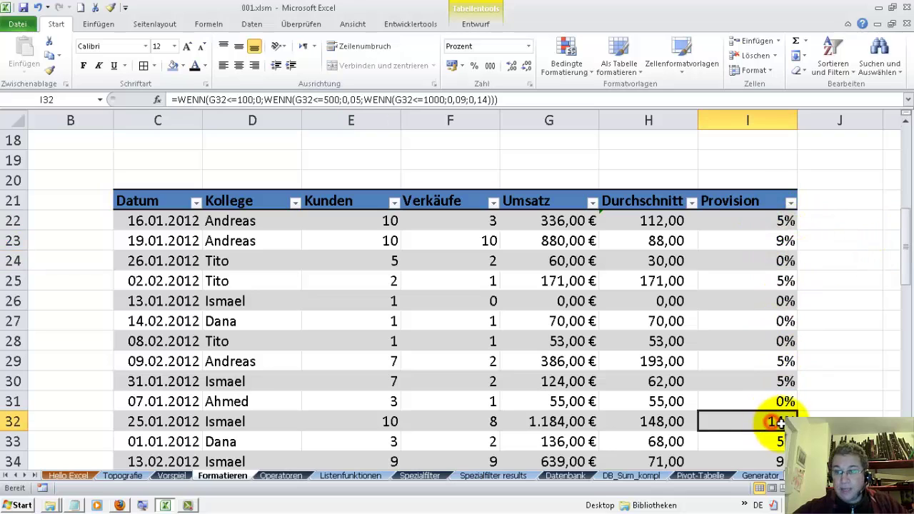
click(540, 422)
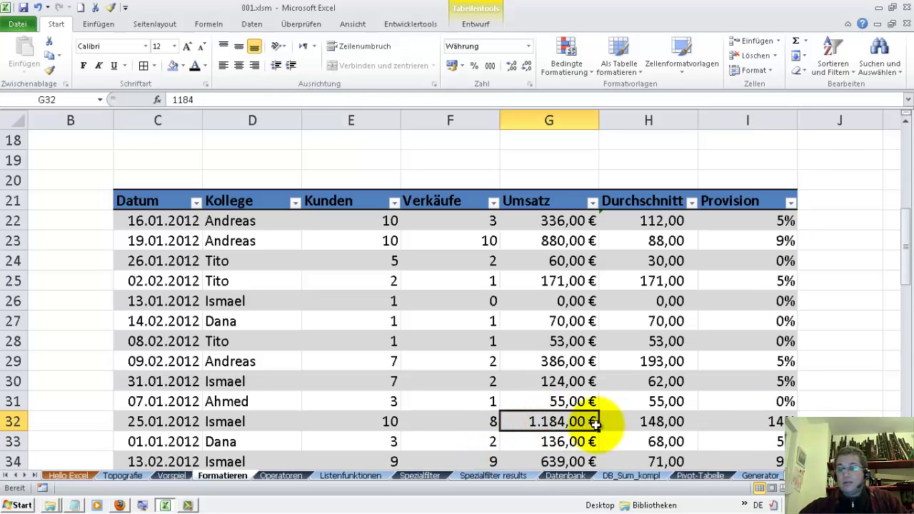
click(786, 240)
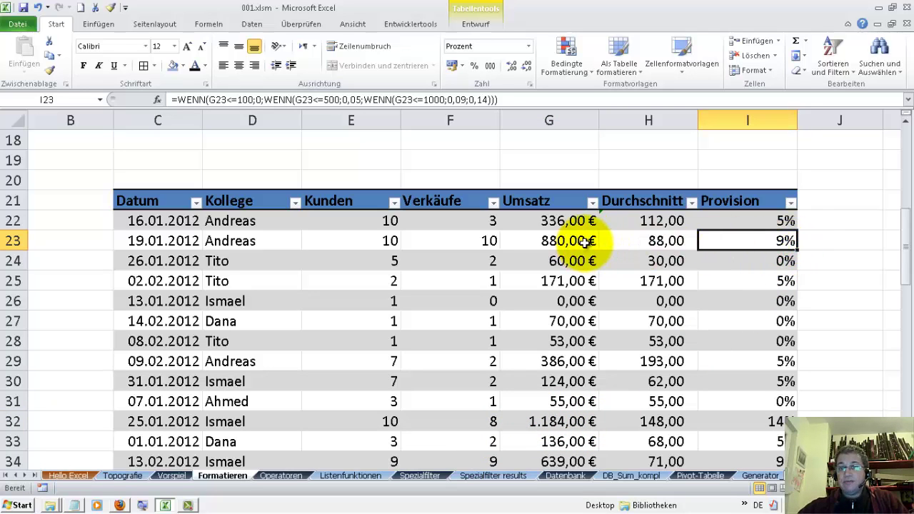
click(571, 280)
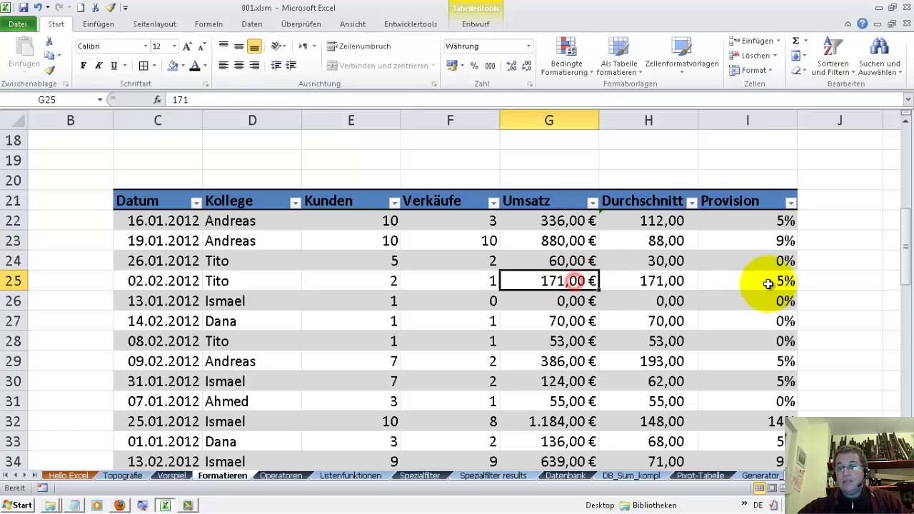
click(782, 279)
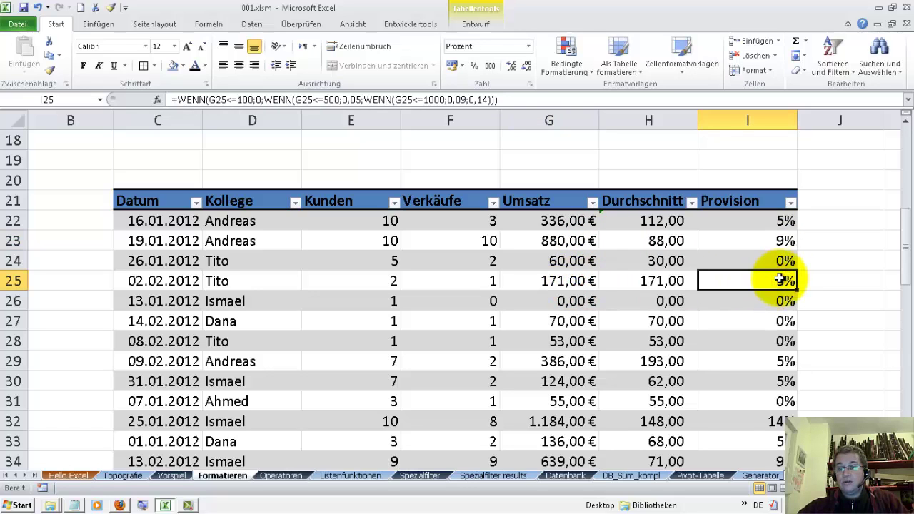
click(743, 401)
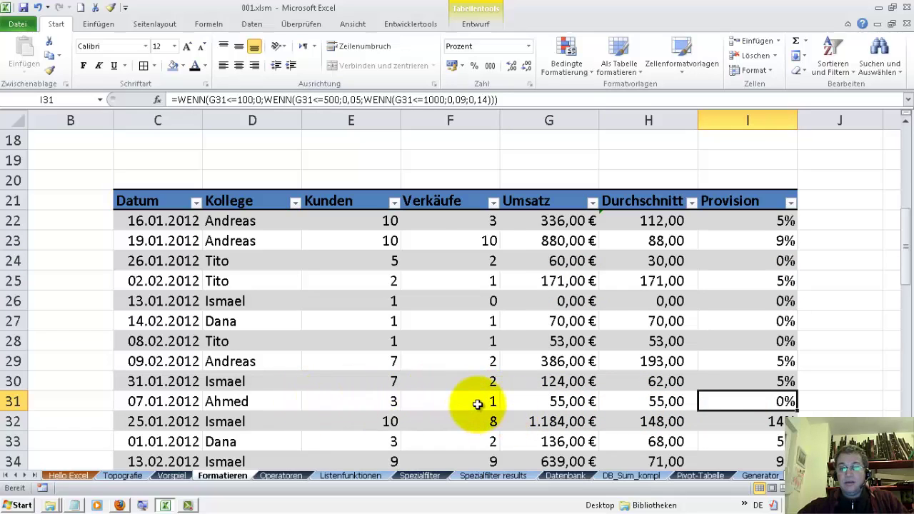
click(547, 405)
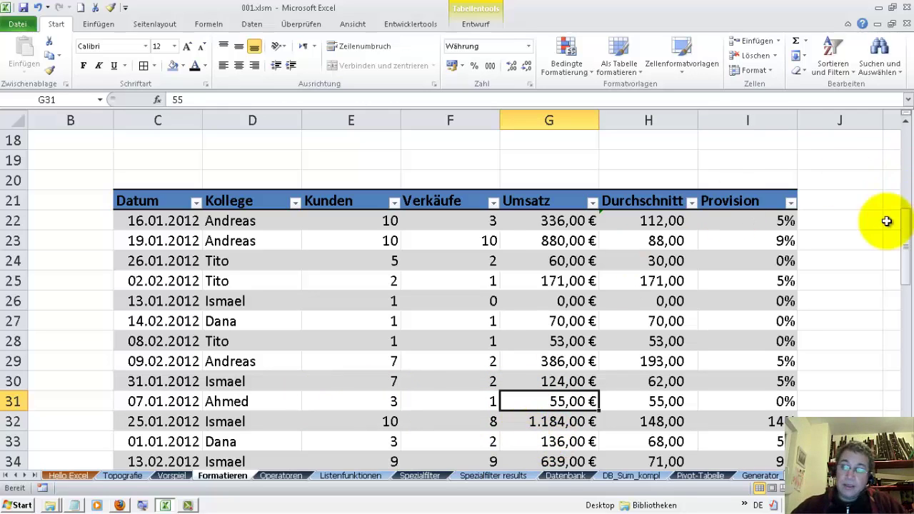
mouse_move(906, 229)
mouse_down()
mouse_move(888, 412)
mouse_move(903, 399)
mouse_up()
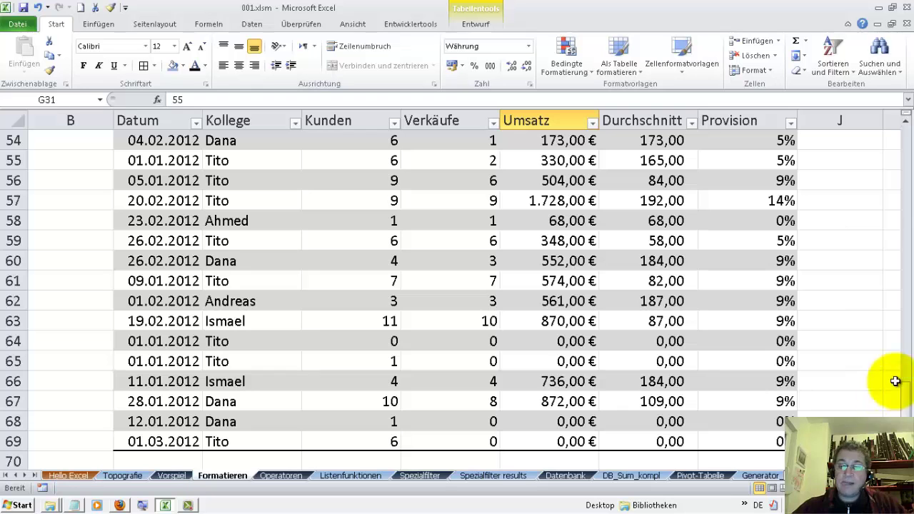
mouse_move(903, 399)
mouse_down()
mouse_move(902, 151)
mouse_move(900, 215)
mouse_up()
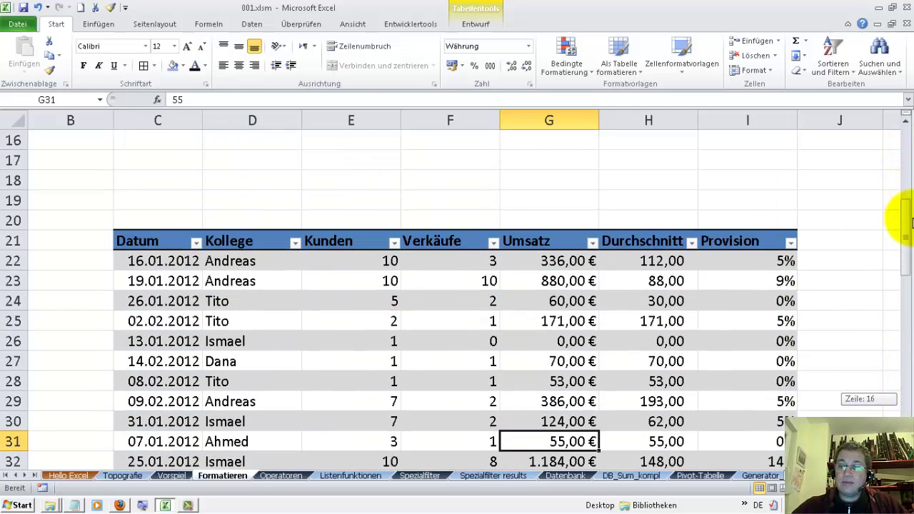
Reset the Provision column I22:I69 to Standard, then format it as percentages
click(753, 251)
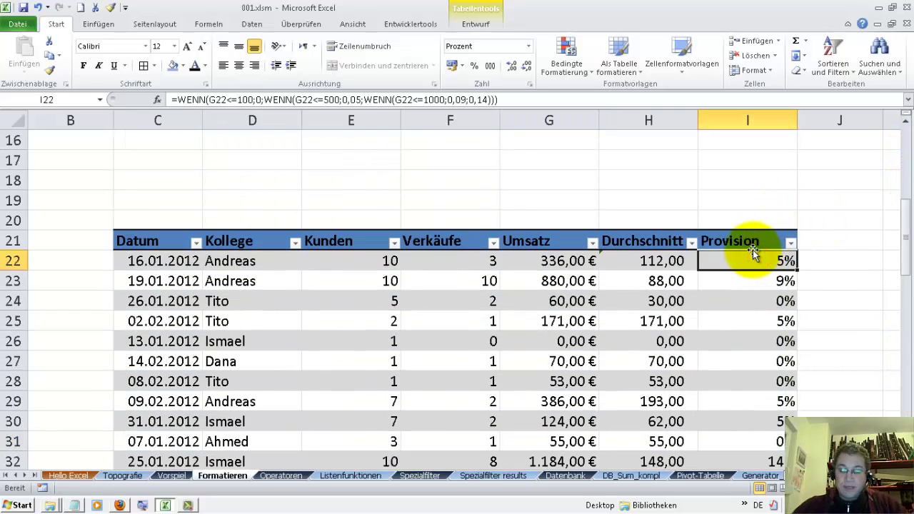
key(ctrl+shift+Down)
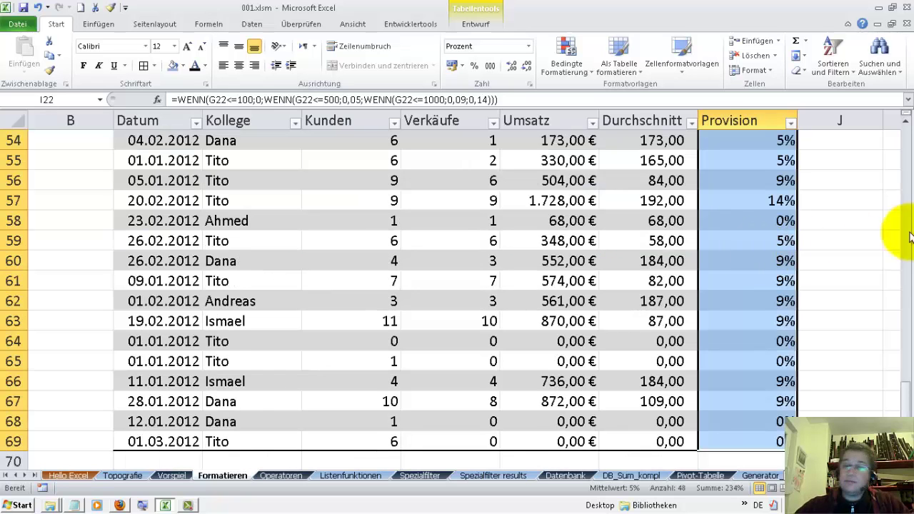
click(528, 47)
click(516, 66)
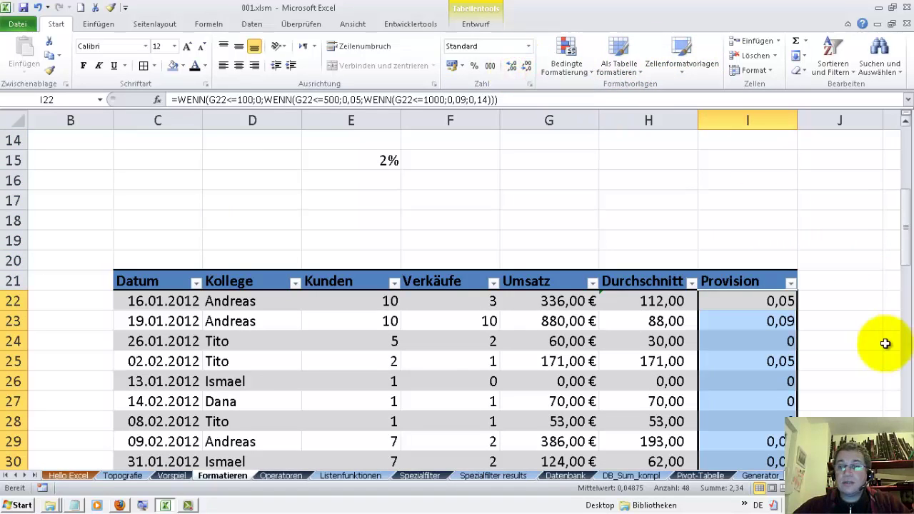
mouse_move(905, 237)
mouse_down()
mouse_move(909, 280)
mouse_move(902, 245)
mouse_up()
click(475, 65)
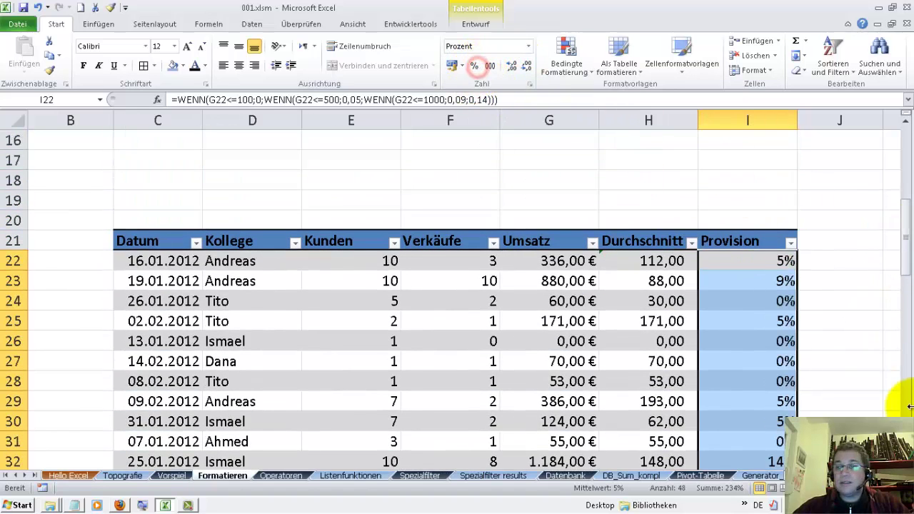
click(682, 265)
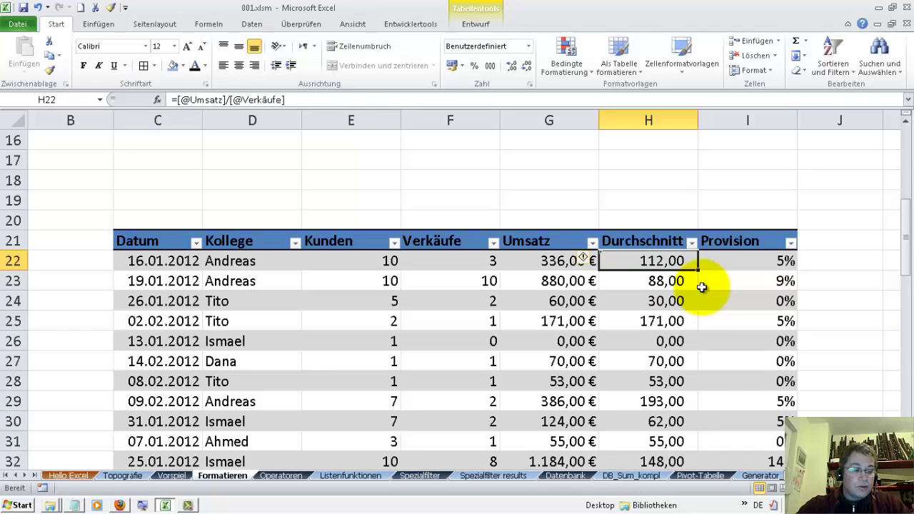
Format the Durchschnitt column H22:H69 as Währung with 0 decimal places
key(ctrl+shift+Down)
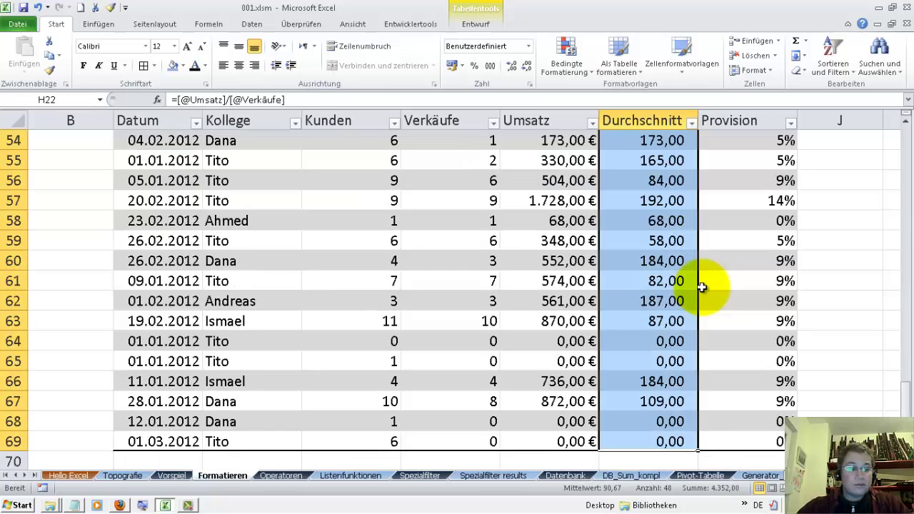
key(ctrl+1)
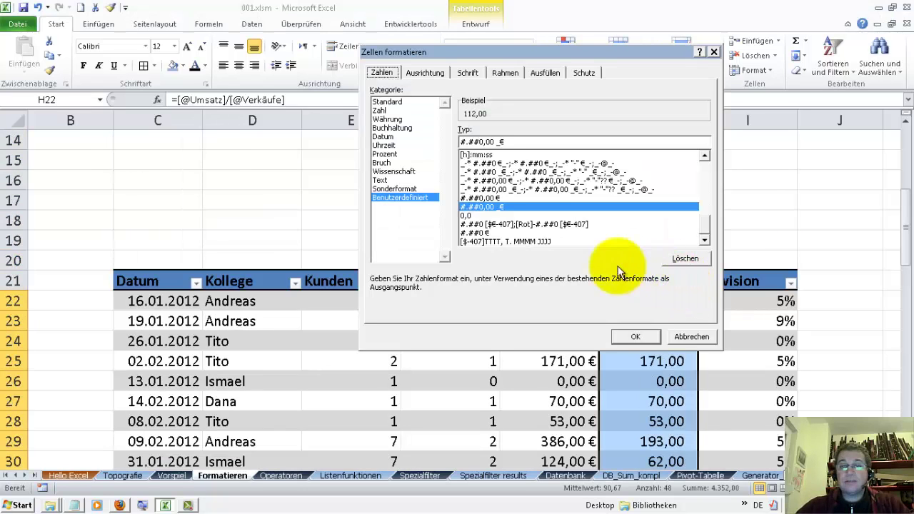
click(391, 119)
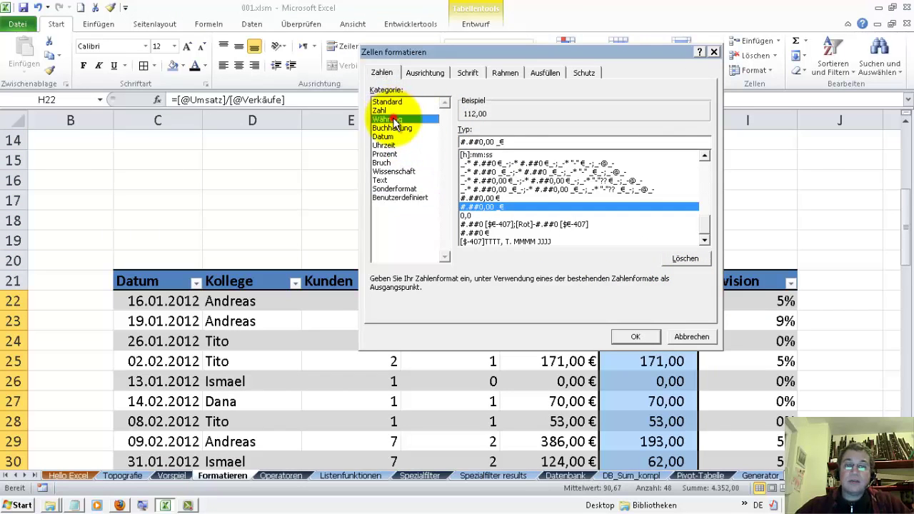
click(544, 134)
click(544, 135)
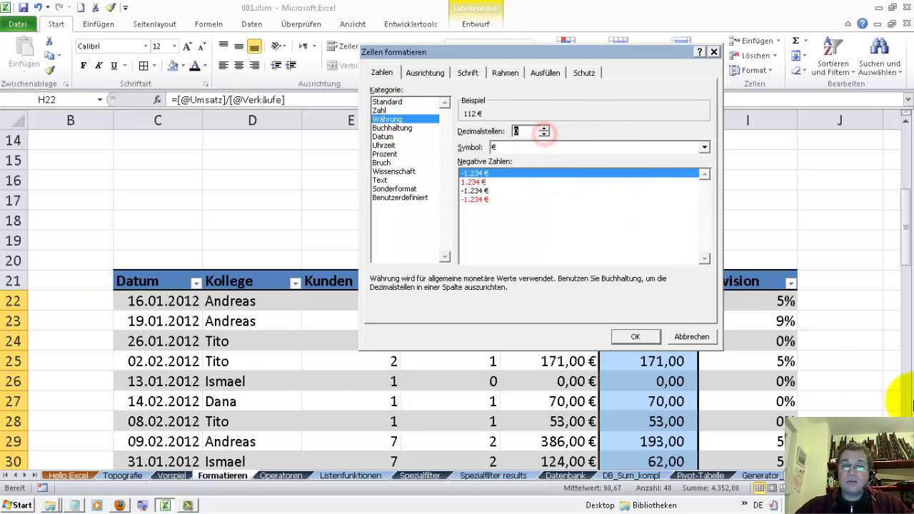
click(635, 337)
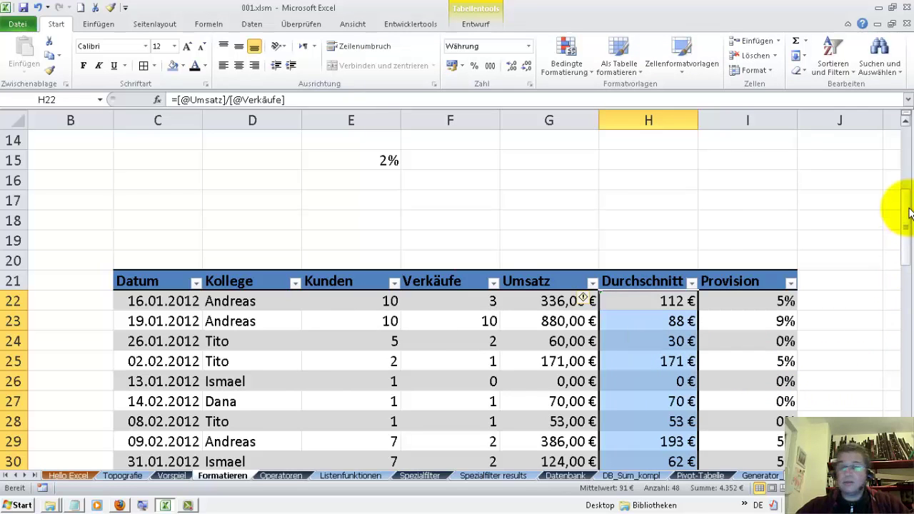
mouse_move(906, 207)
mouse_down()
mouse_move(910, 337)
mouse_move(899, 388)
mouse_move(905, 123)
mouse_up()
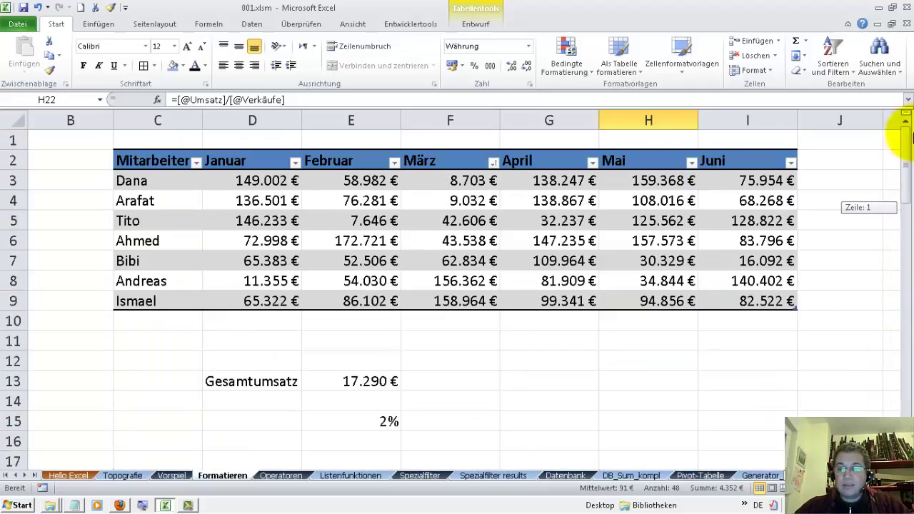
mouse_move(902, 157)
mouse_down()
mouse_move(907, 220)
mouse_move(898, 107)
mouse_move(865, 341)
mouse_move(898, 163)
mouse_move(883, 249)
mouse_move(891, 310)
mouse_move(910, 228)
mouse_move(901, 234)
mouse_up()
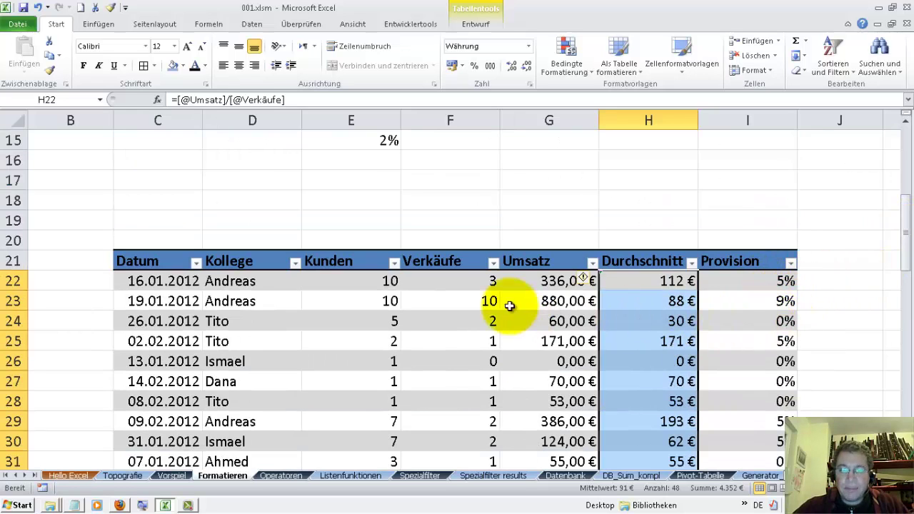
click(477, 282)
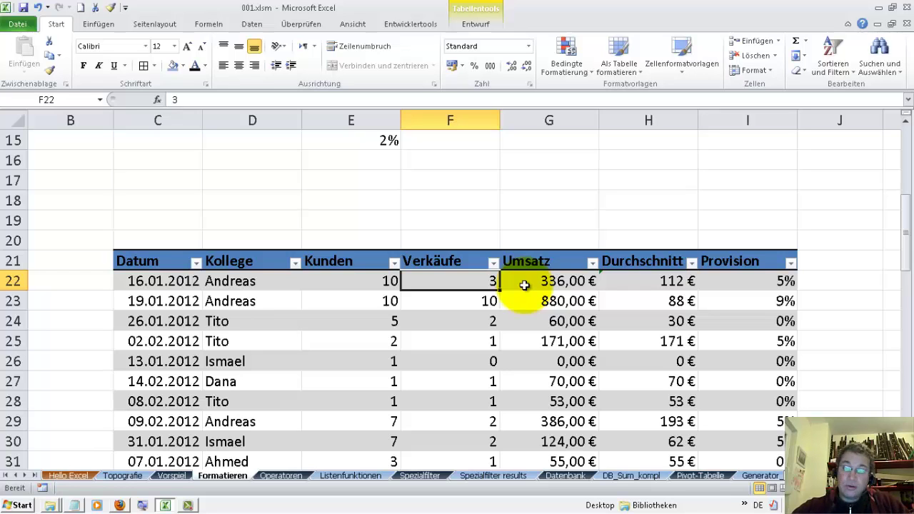
key(ctrl+Down)
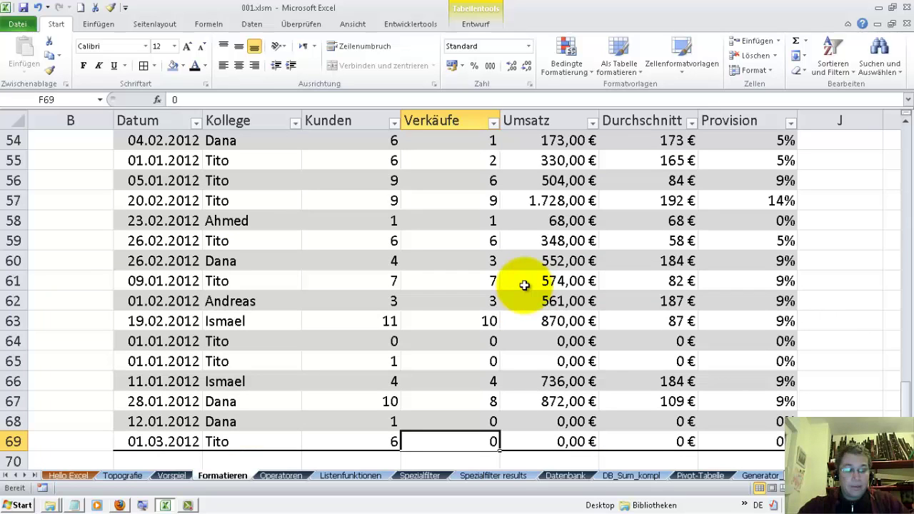
key(ctrl+Up)
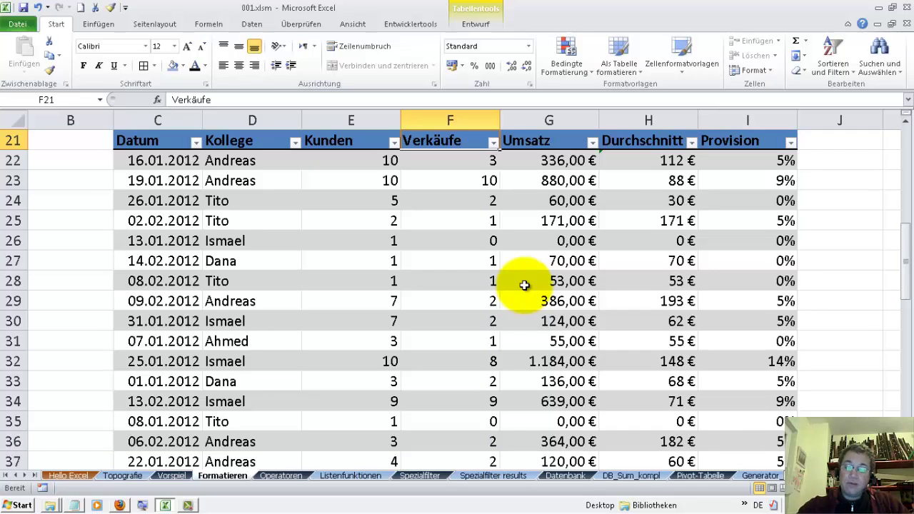
key(ctrl+Up)
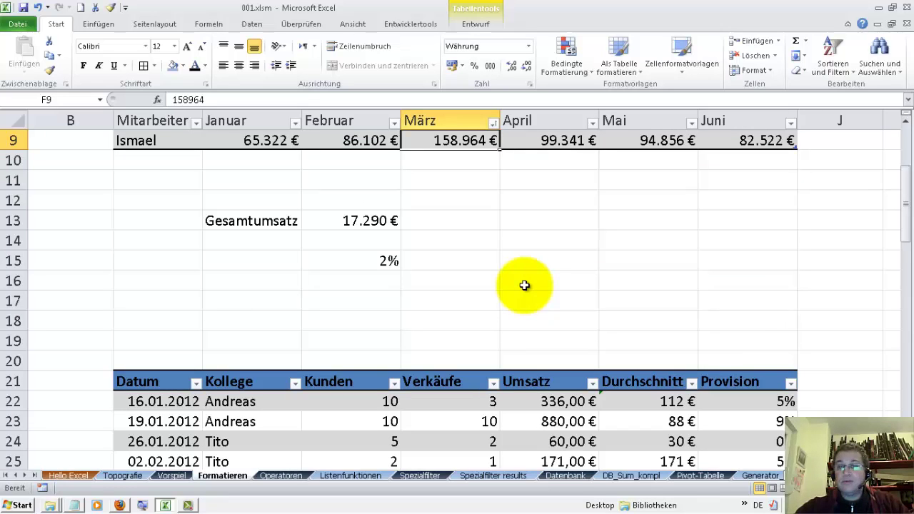
key(ctrl+Up)
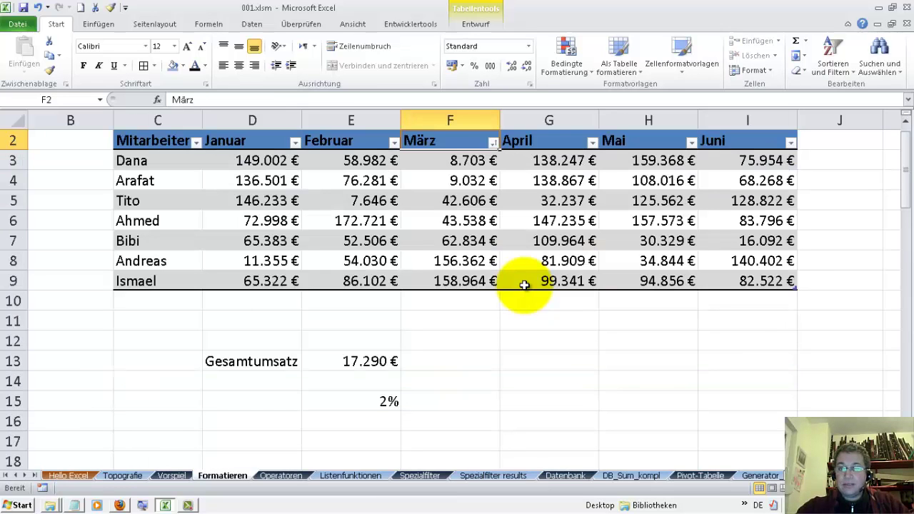
key(ctrl+Left)
key(ctrl+Left)
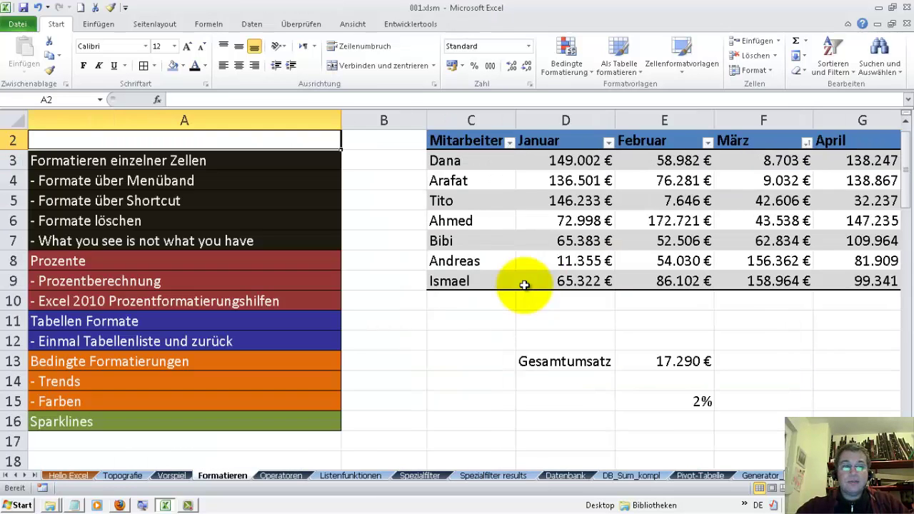
key(ctrl+Up)
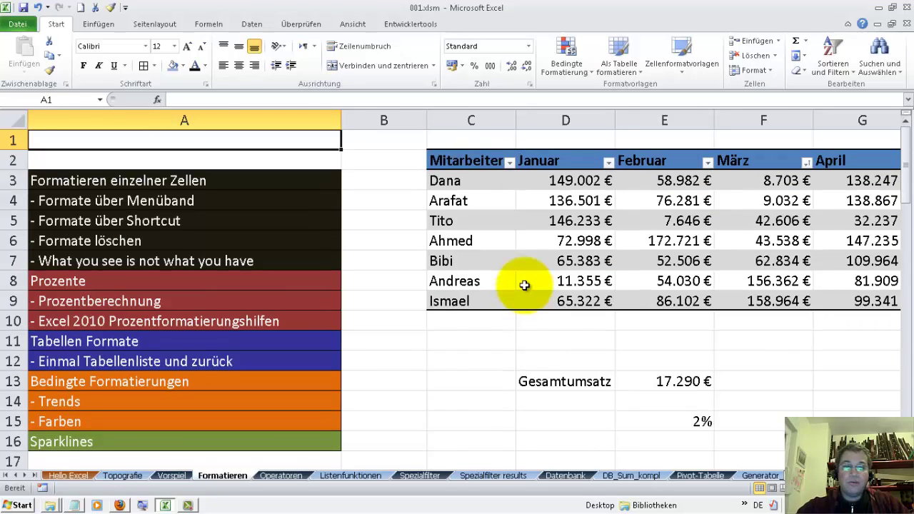
key(ctrl+Right)
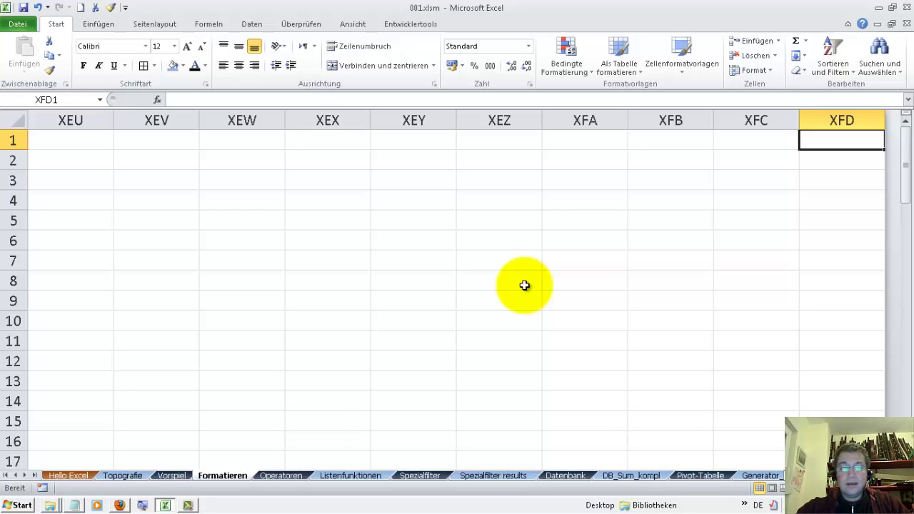
key(ctrl+Left)
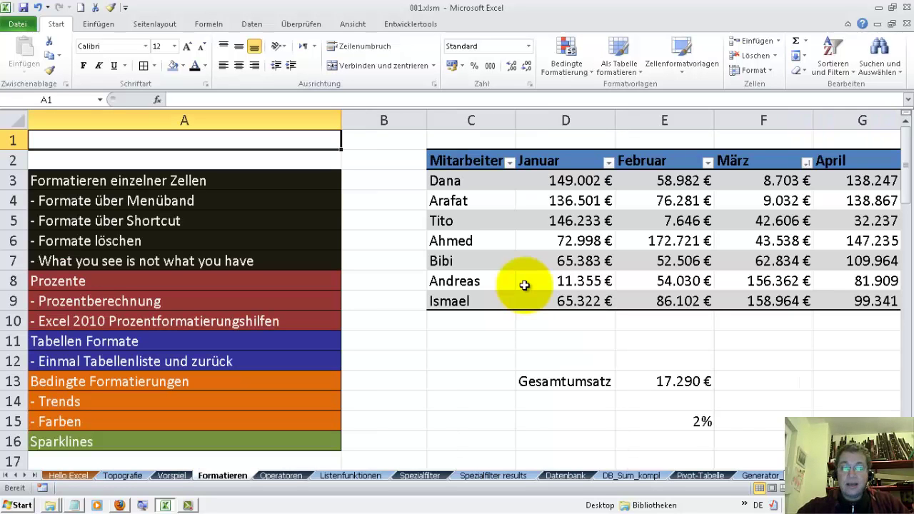
key(Down)
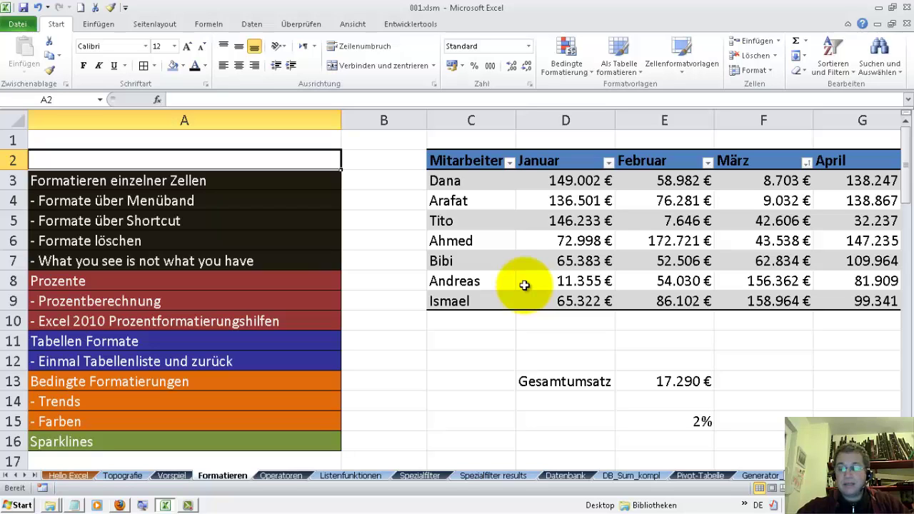
key(ctrl+Right)
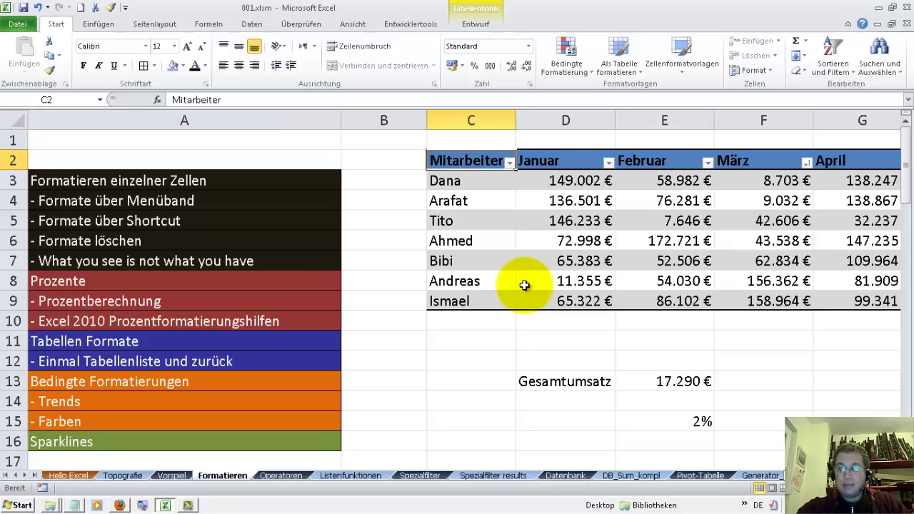
key(ctrl+Right)
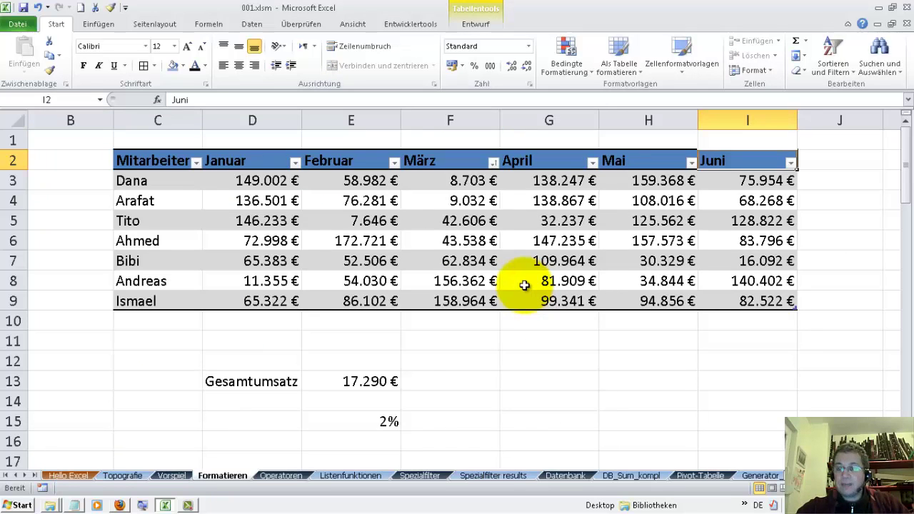
key(ctrl+Down)
key(ctrl+Down)
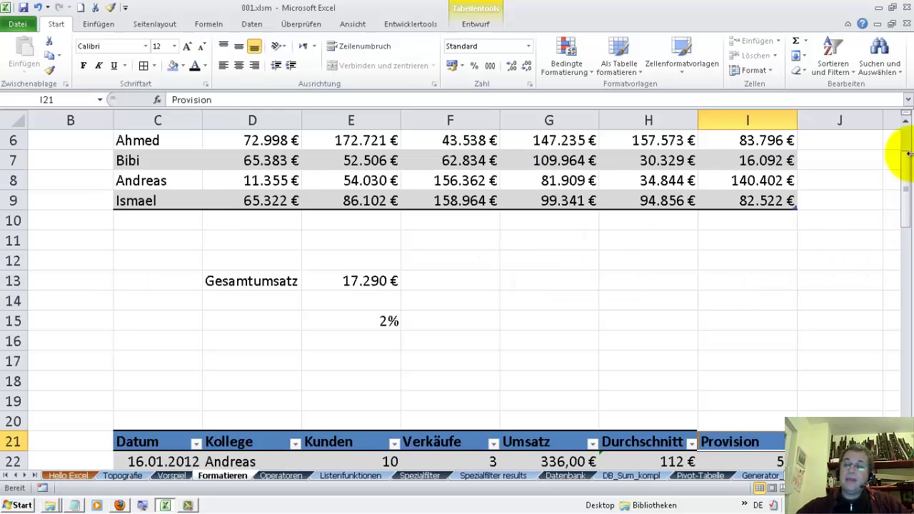
Scroll down and zoom out to review the headings, Gesamtumsatz total, Provision percentages and whole-euro averages
drag(905, 178, 910, 229)
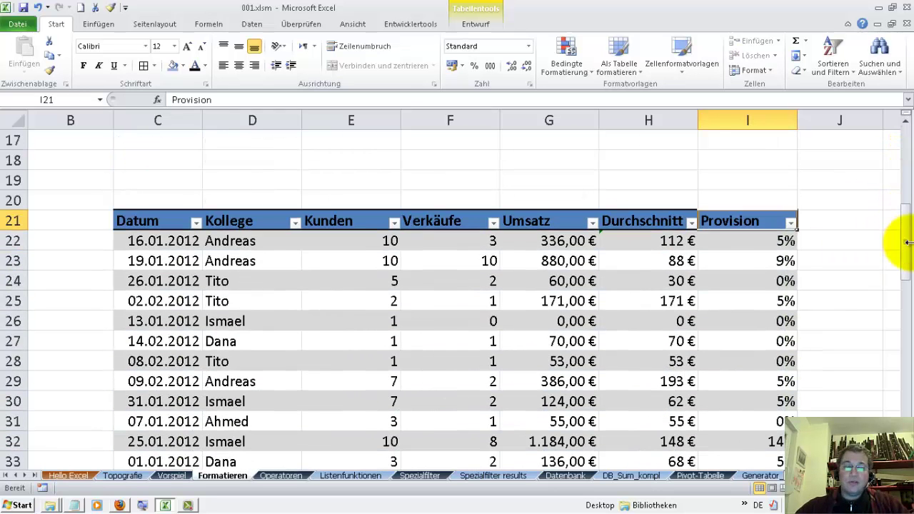
ctrl+scroll(490, 138, down, 1)
ctrl+scroll(495, 144, down, 1)
ctrl+scroll(495, 144, down, 1)
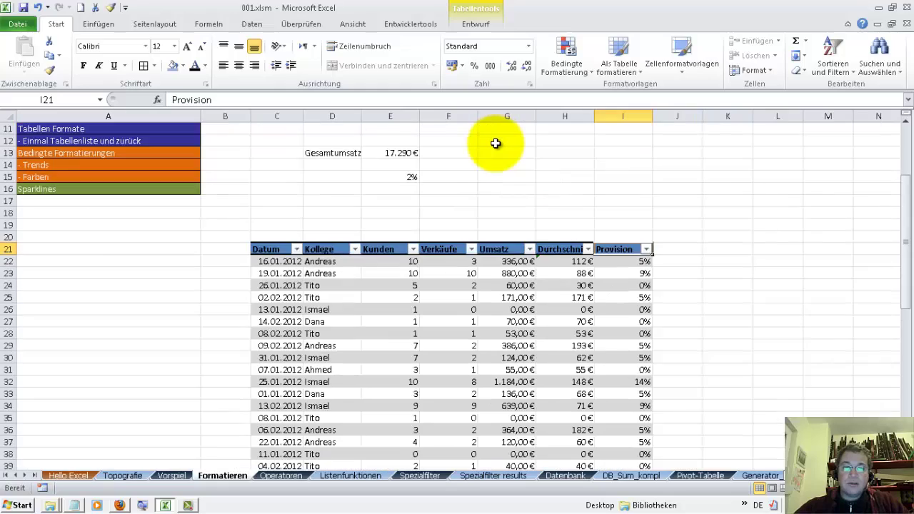
mouse_move(905, 194)
mouse_down()
mouse_move(908, 322)
mouse_move(911, 222)
mouse_up()
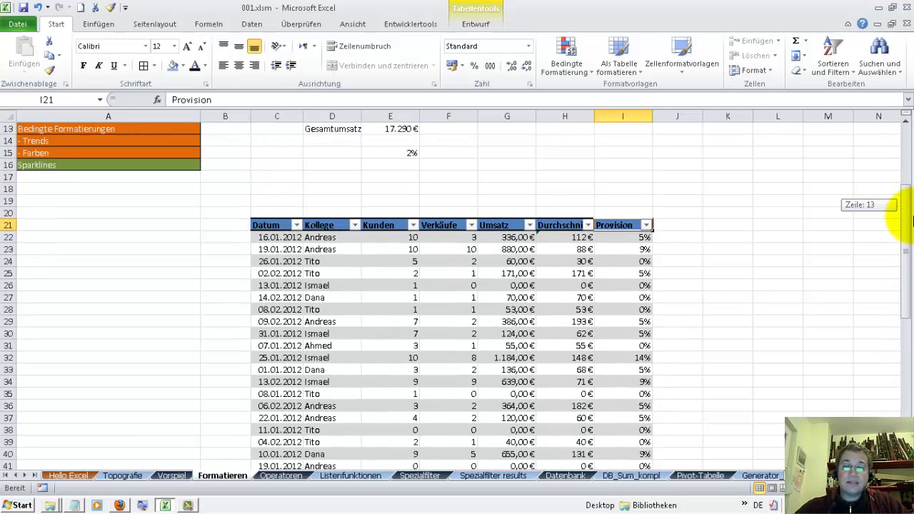
drag(911, 222, 906, 220)
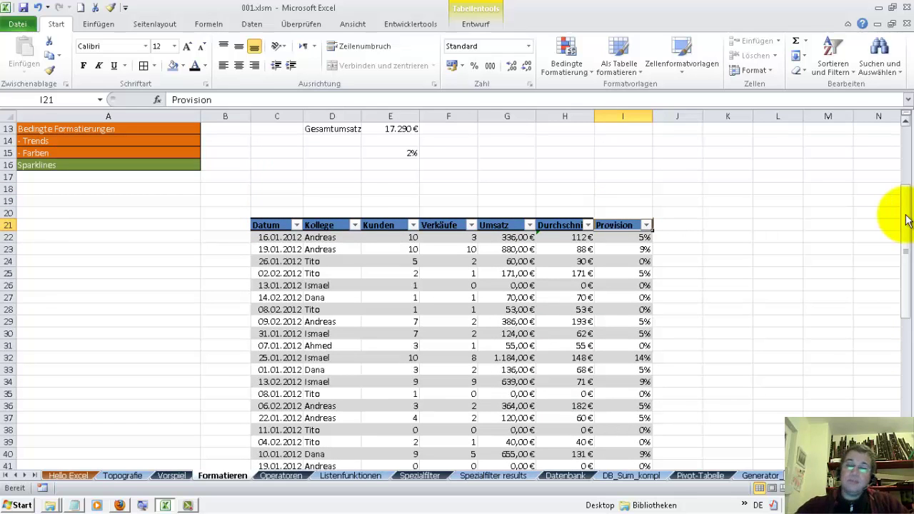